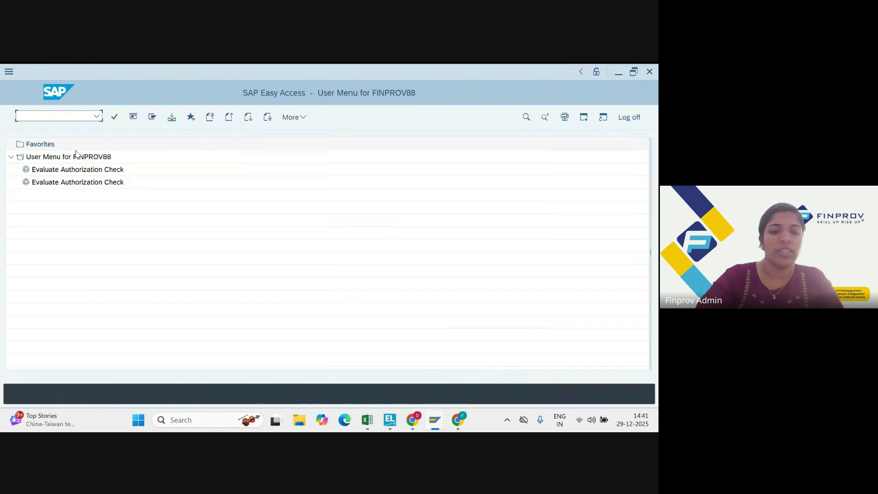
Step: Open transaction FBN1, open company code RE44's accounting document intervals for editing, and widen the Year column
text(fb)
text(03)
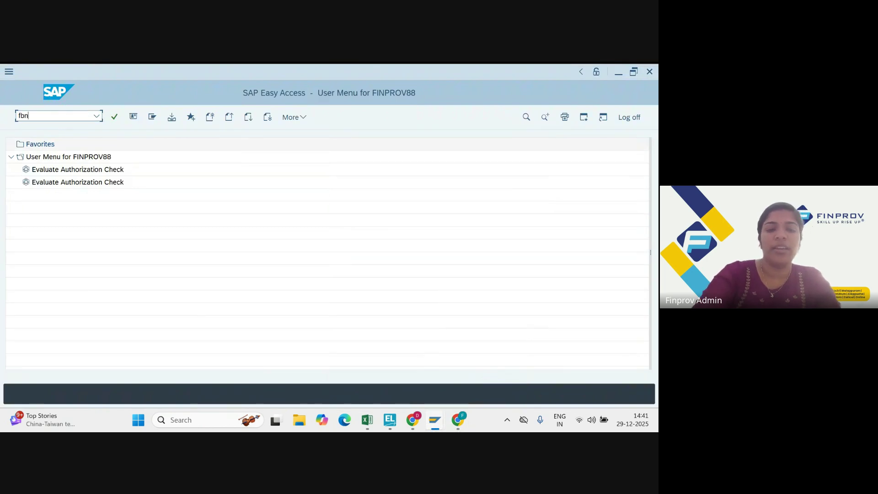
key(Return)
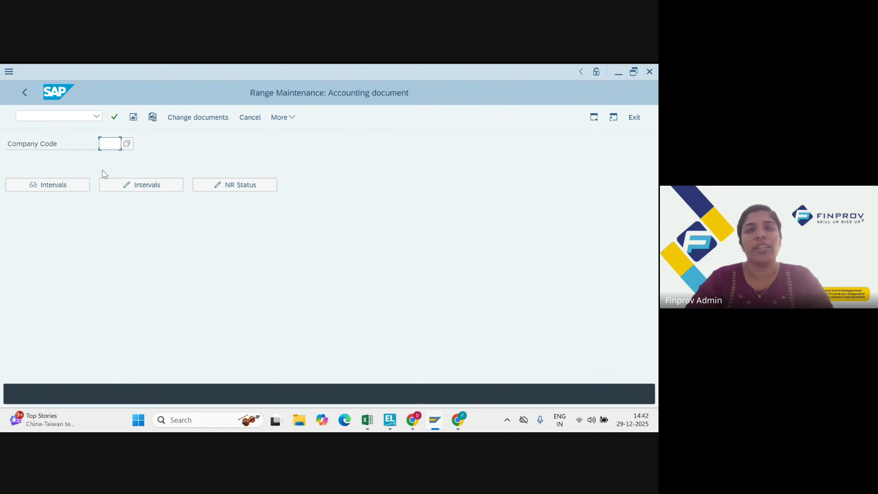
text(re44)
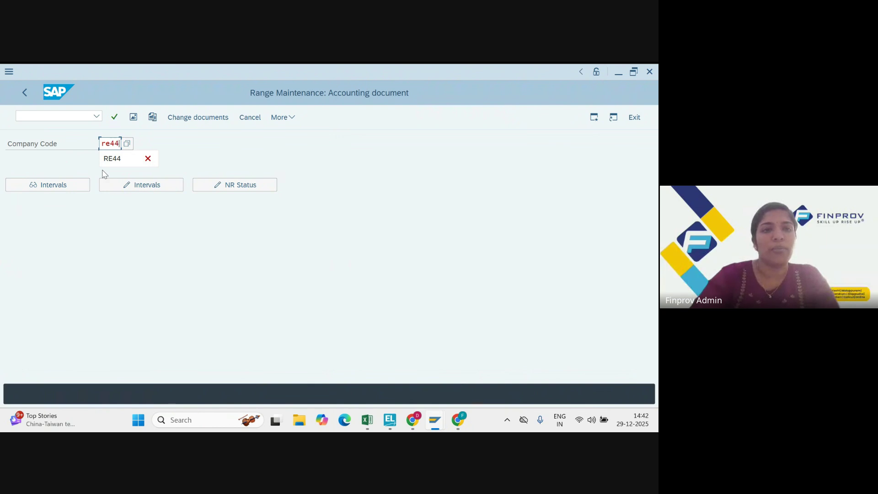
click(115, 165)
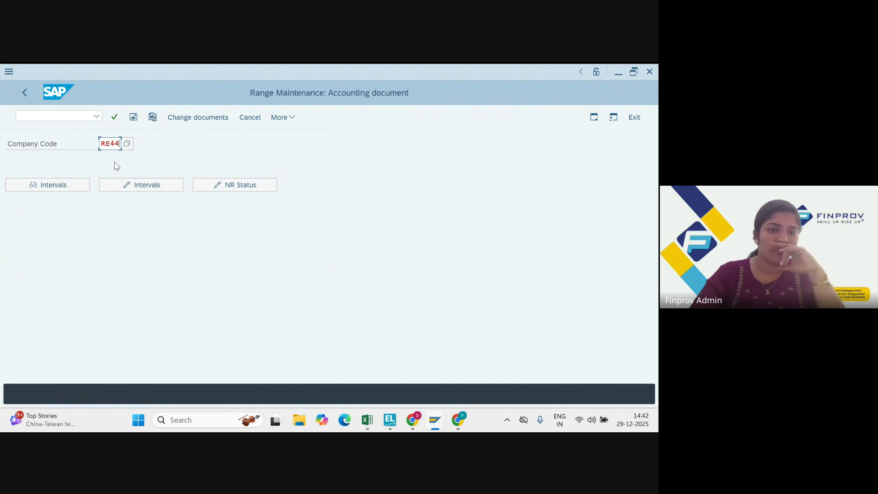
click(132, 189)
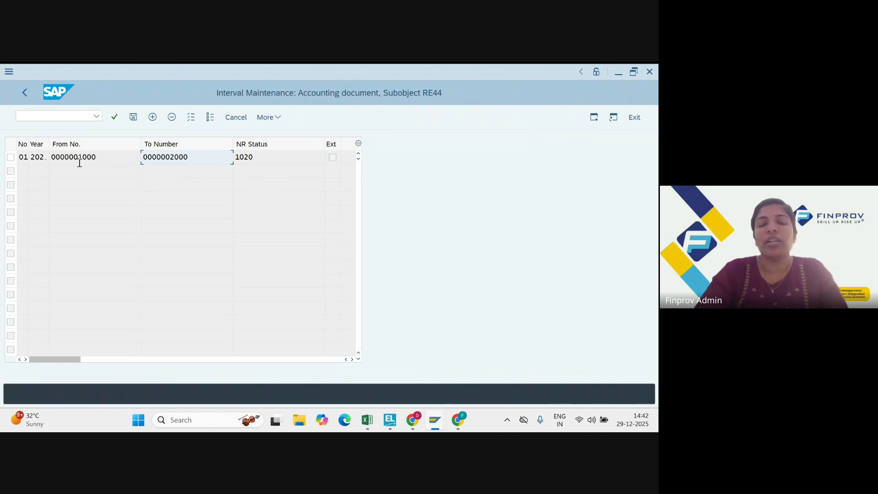
drag(28, 144, 67, 140)
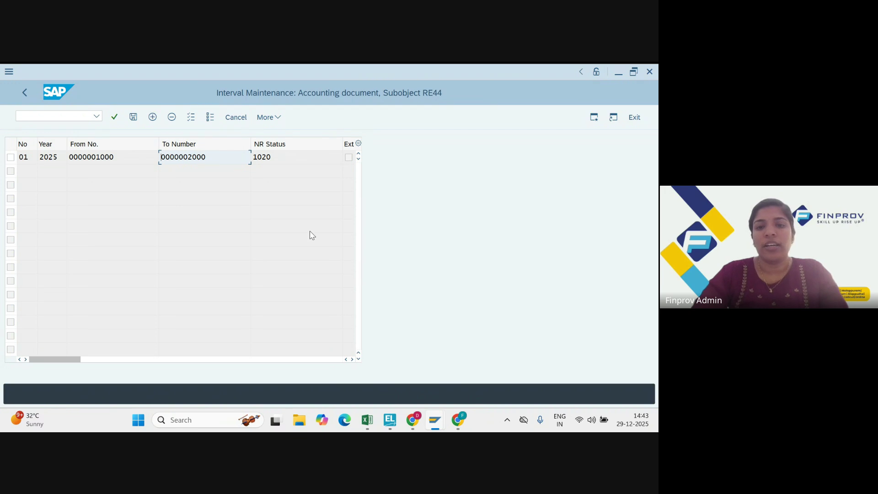
mouse_move(458, 419)
click(407, 377)
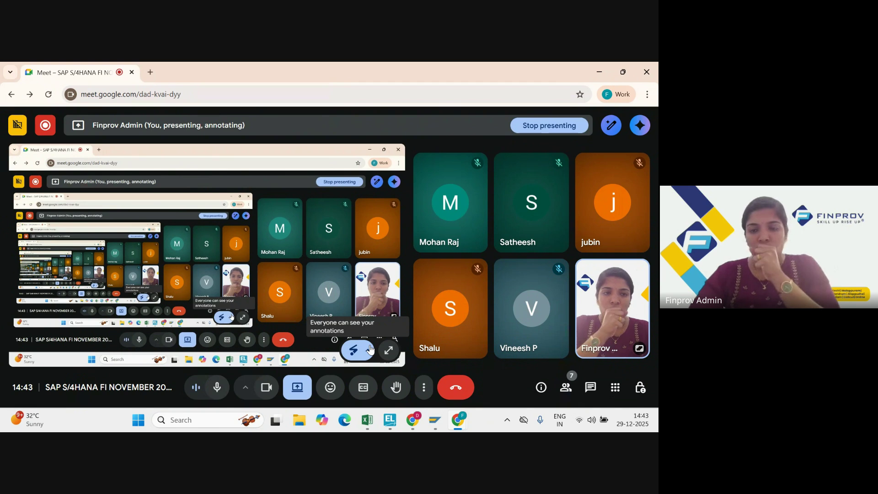
click(223, 391)
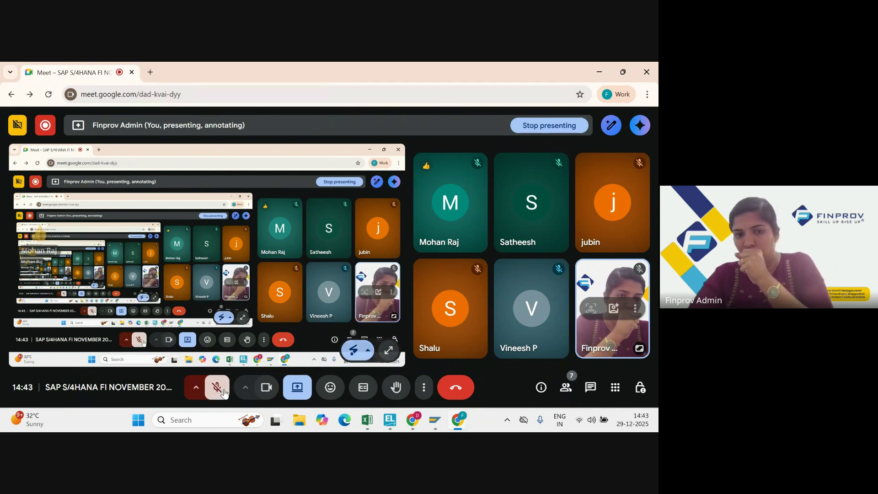
click(223, 392)
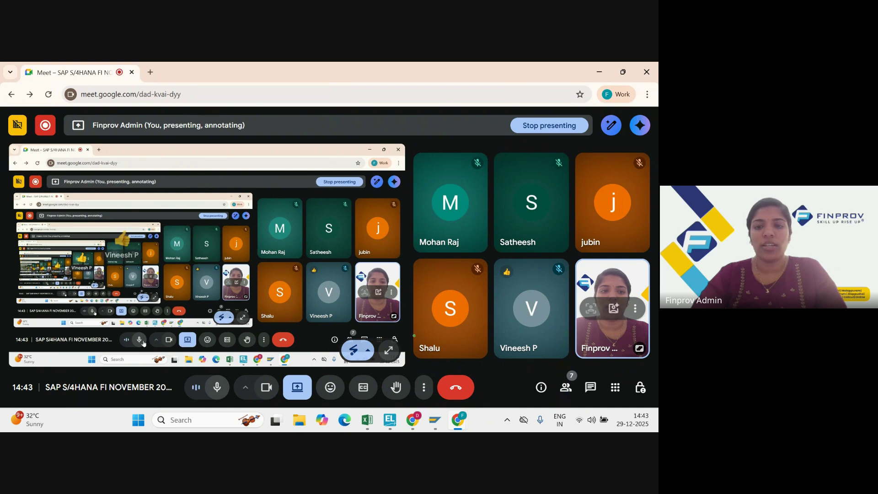
mouse_move(455, 430)
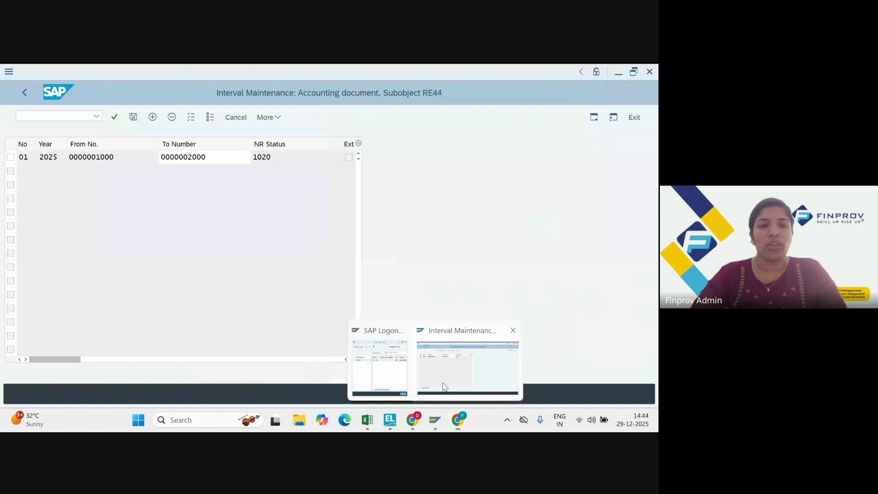
click(468, 363)
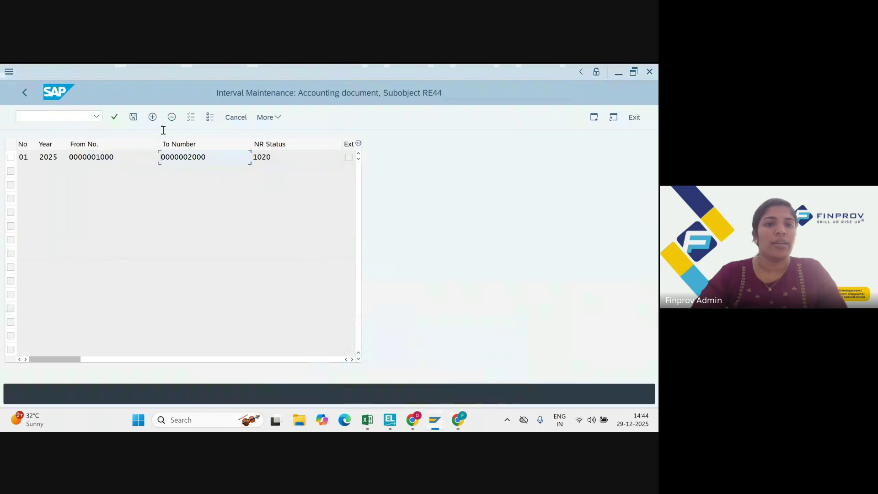
Step: Insert a new number range interval with No X2 and year 2025
click(152, 118)
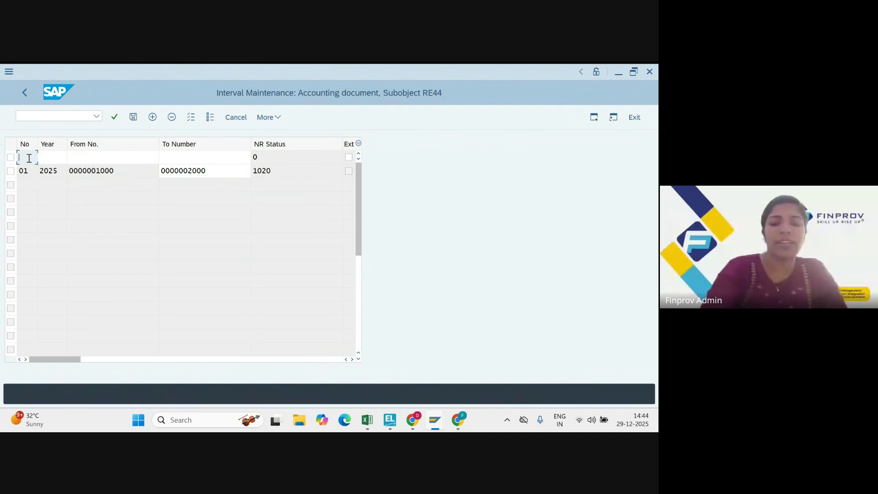
text(x2)
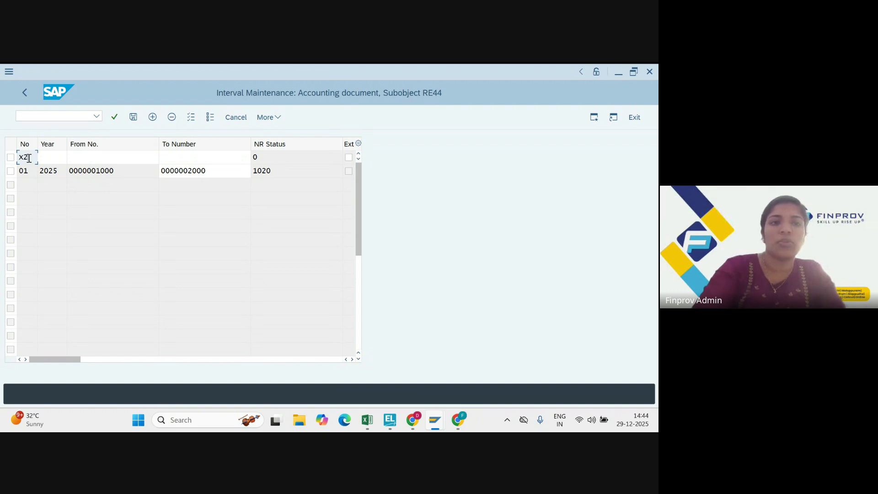
click(63, 157)
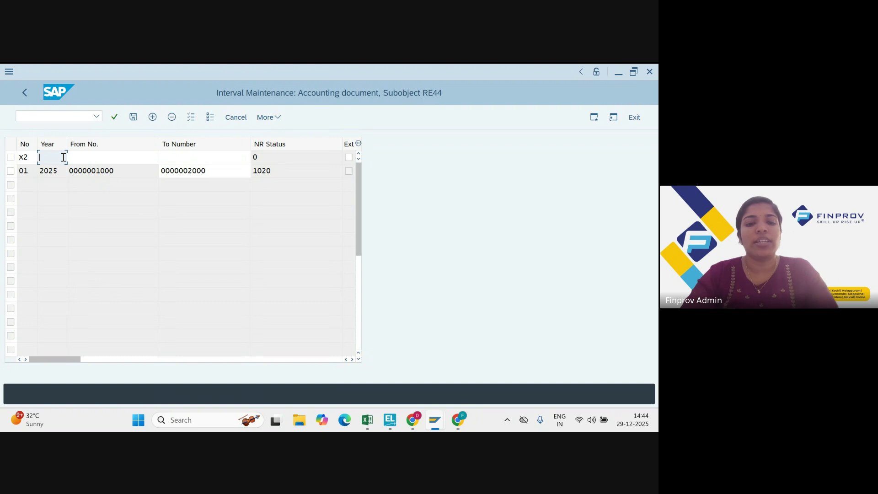
text(2025)
key(Tab)
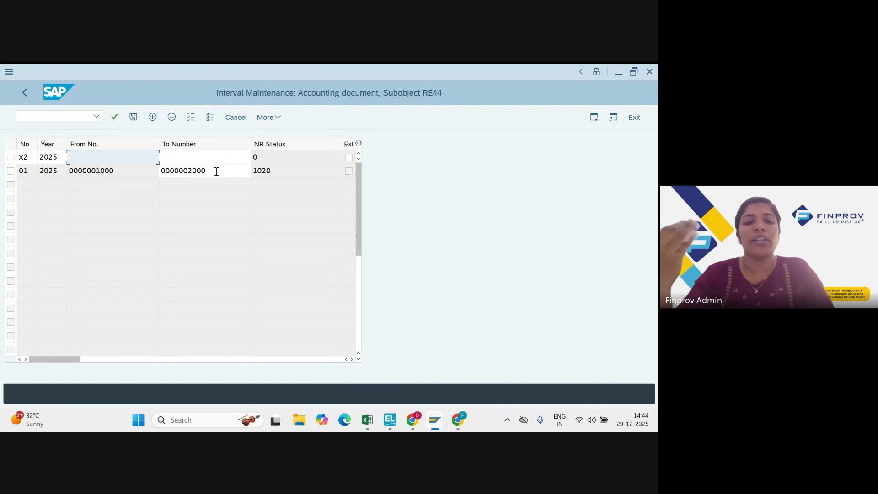
Step: Set interval X2 to run from number 2001 to 3000 and save the intervals
text(2001)
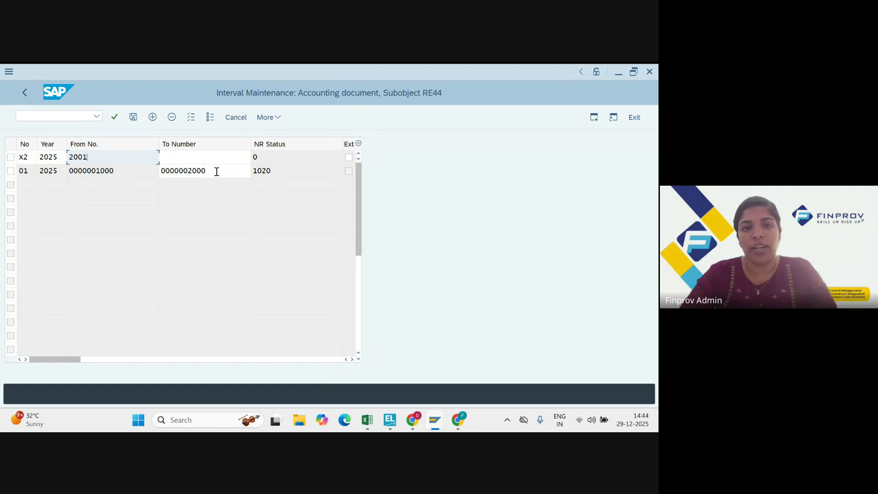
key(Tab)
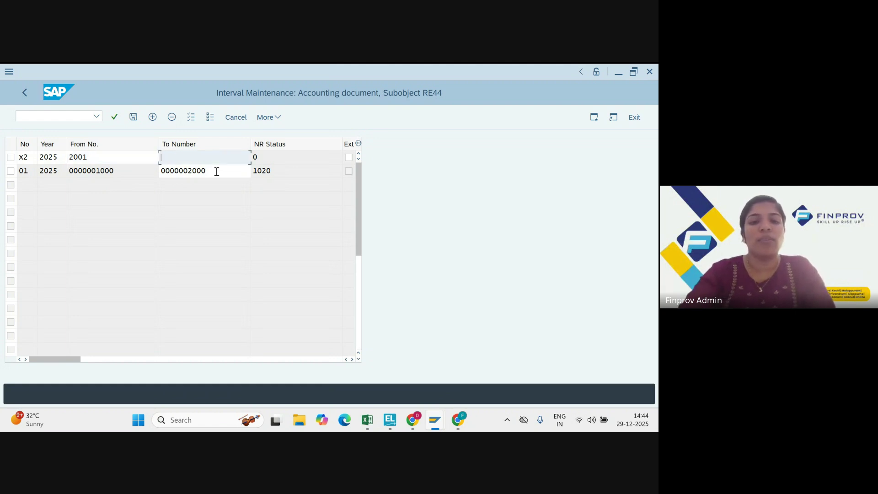
text(3000)
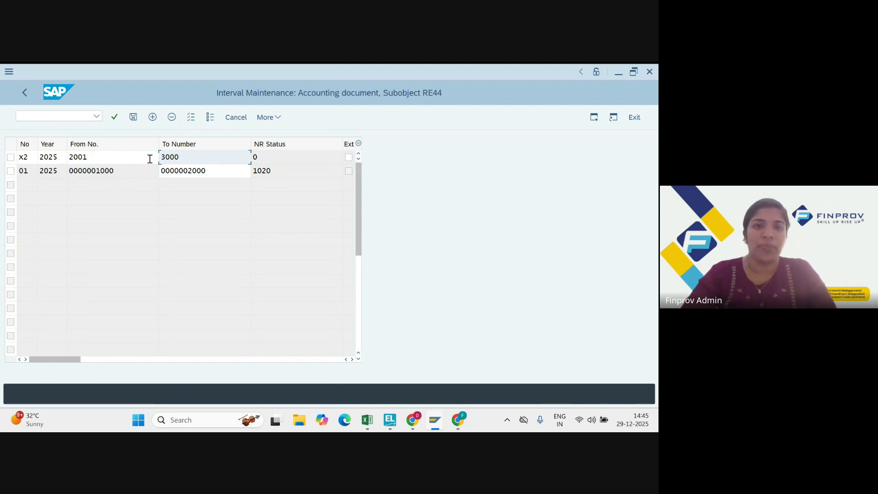
click(133, 117)
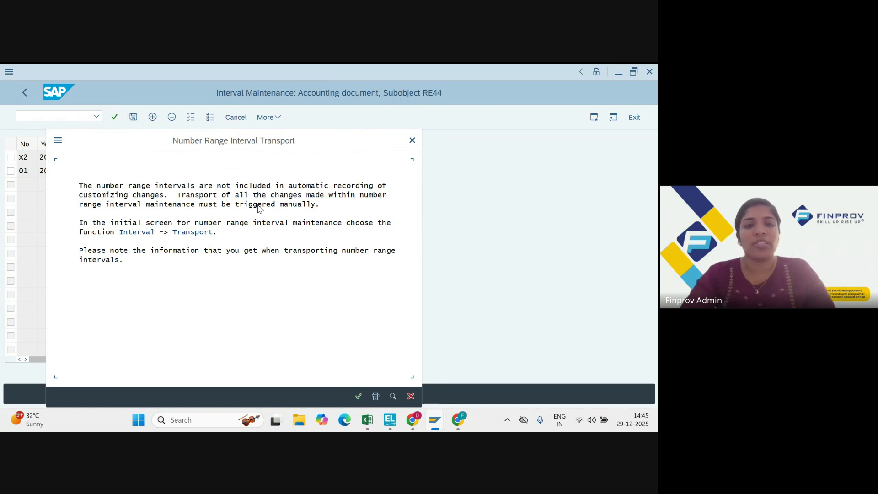
key(Return)
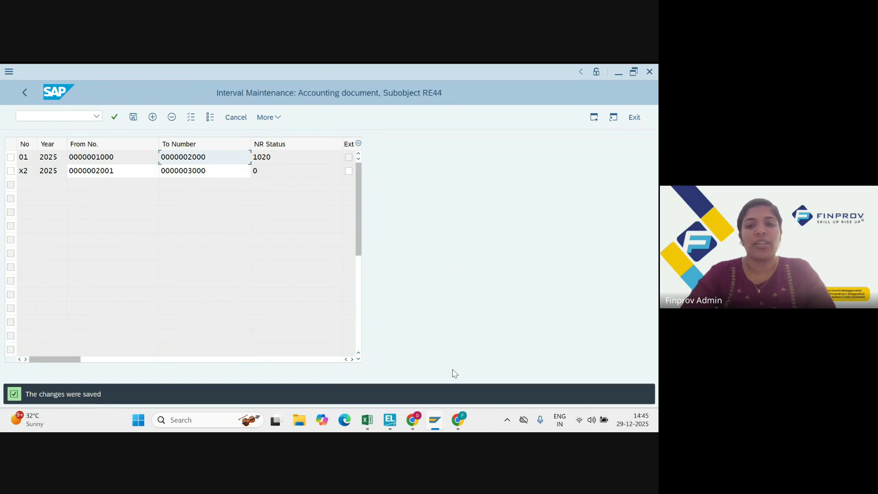
Step: Switch to the sample document slides and read through to the Create Sample Document (F-01/FBM1) path
mouse_move(458, 419)
click(421, 393)
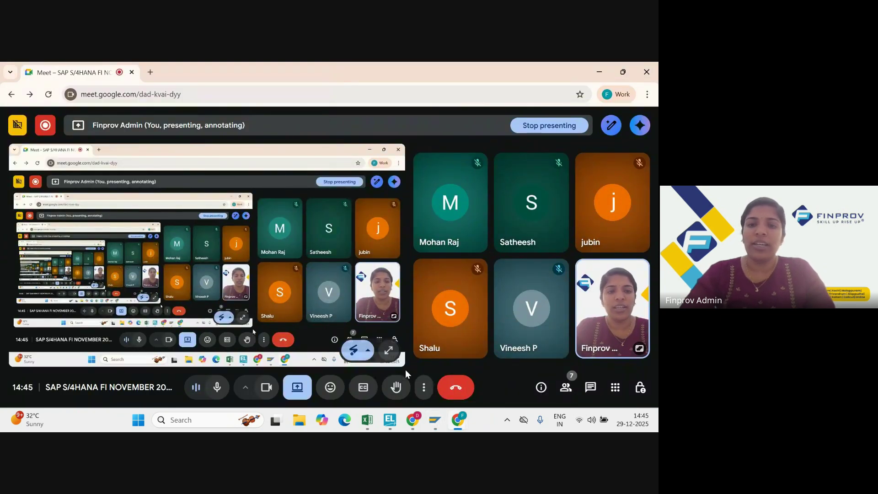
mouse_move(413, 420)
click(416, 375)
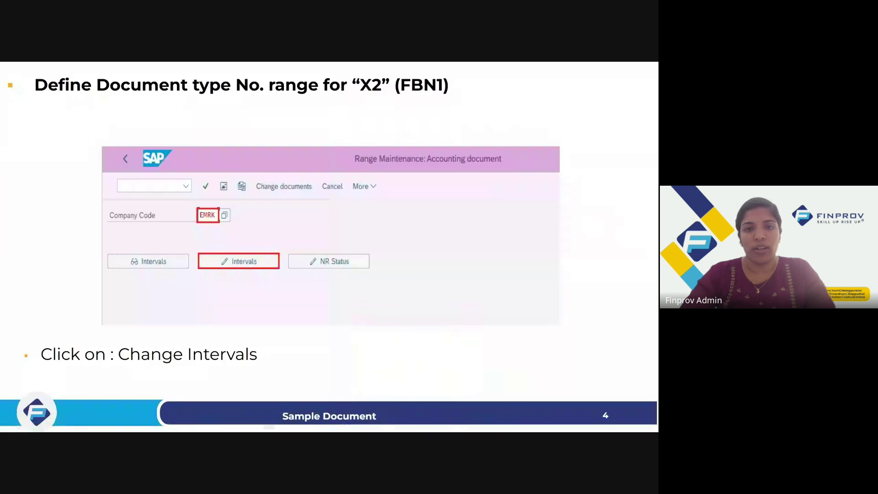
key(Right)
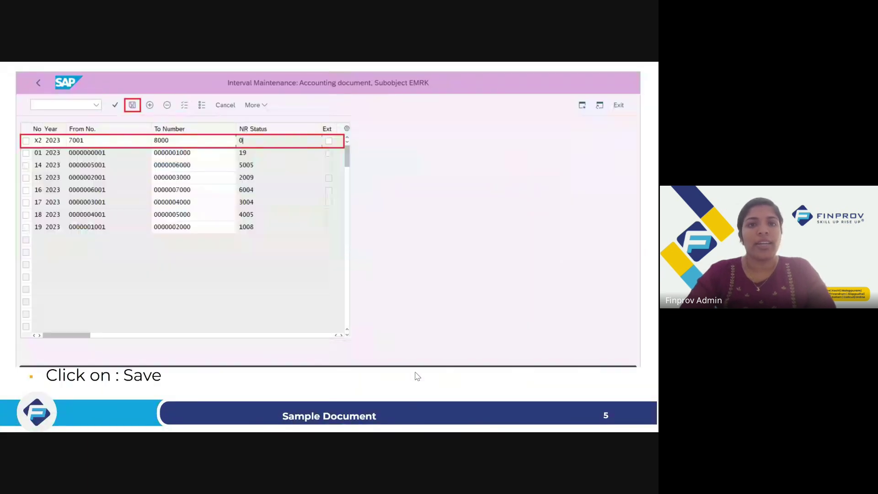
key(Right)
key(Right)
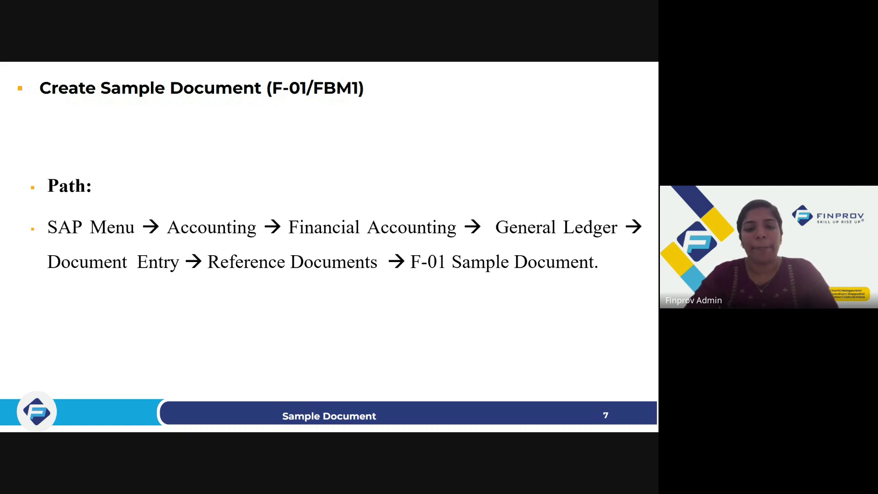
Step: Switch from the slides back to the SAP Interval Maintenance window
key(alt+Tab)
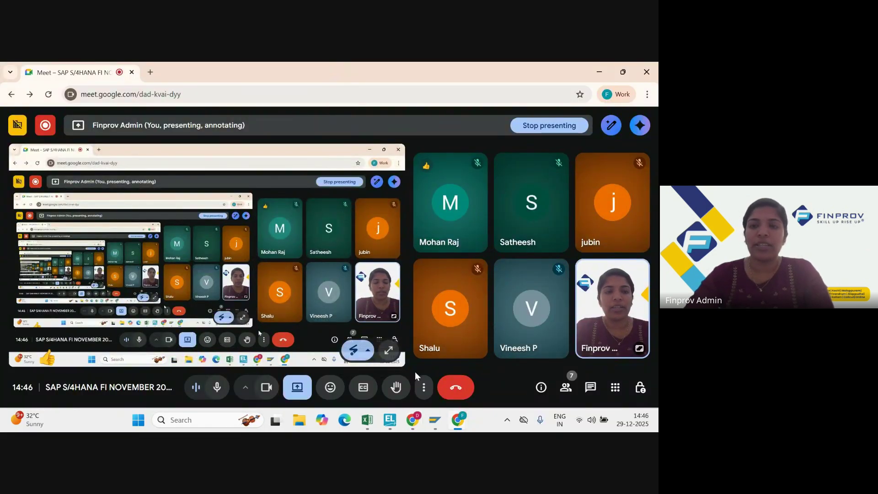
key(alt+Tab)
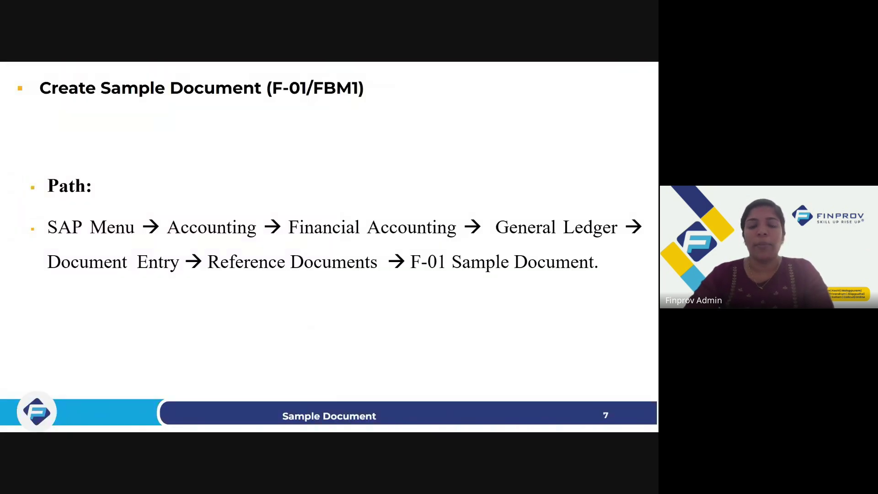
key(alt+Tab)
key(super+Tab)
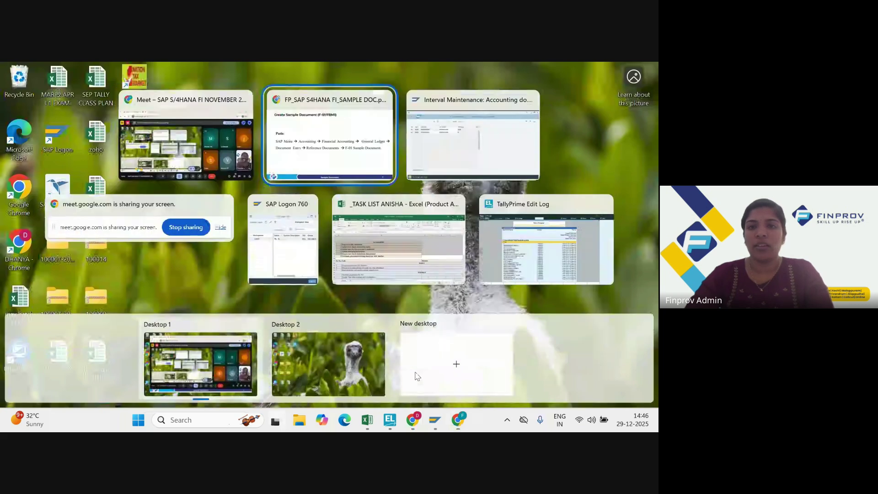
key(Right)
key(Return)
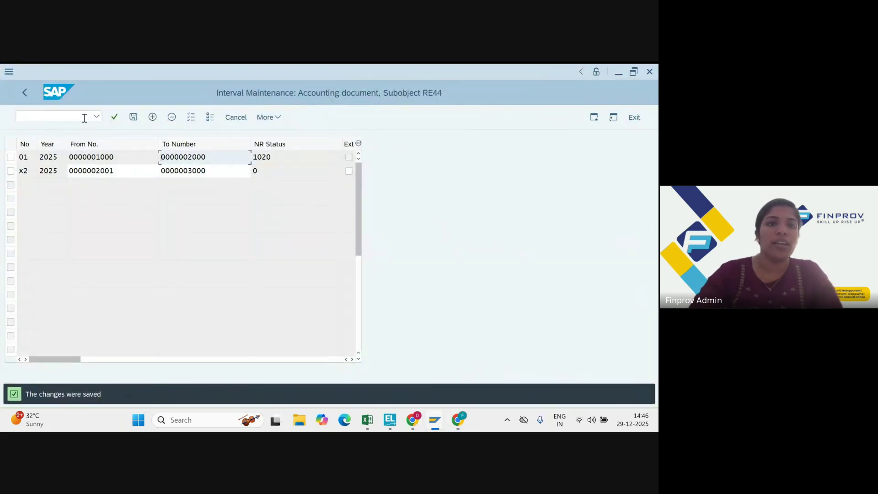
Step: Leave the interval maintenance and open transaction F-01 for entering a sample document
click(78, 115)
text(/n)
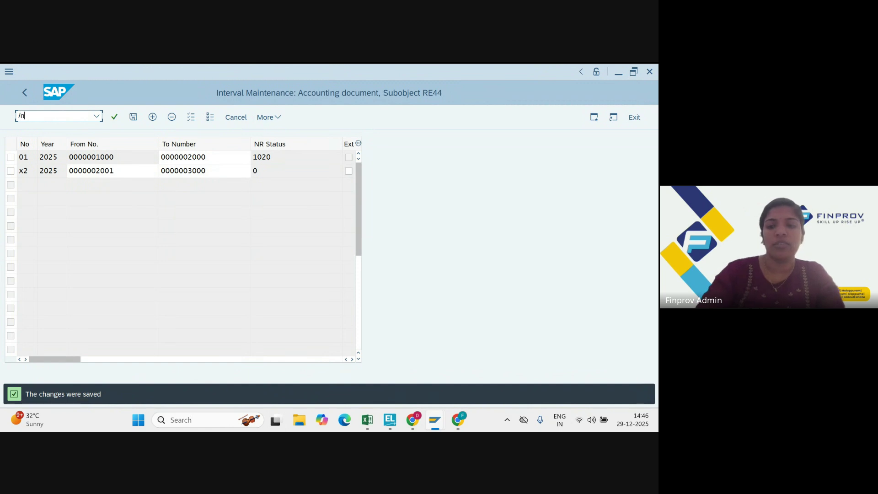
key(Return)
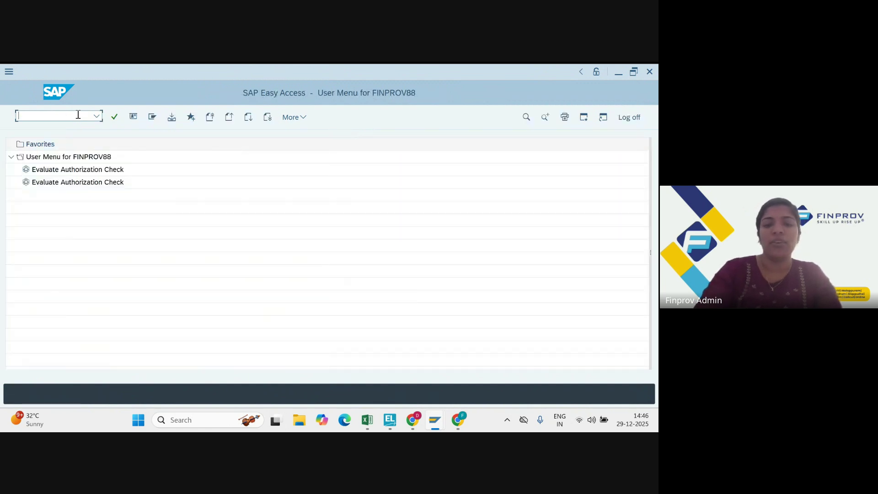
text(f-01)
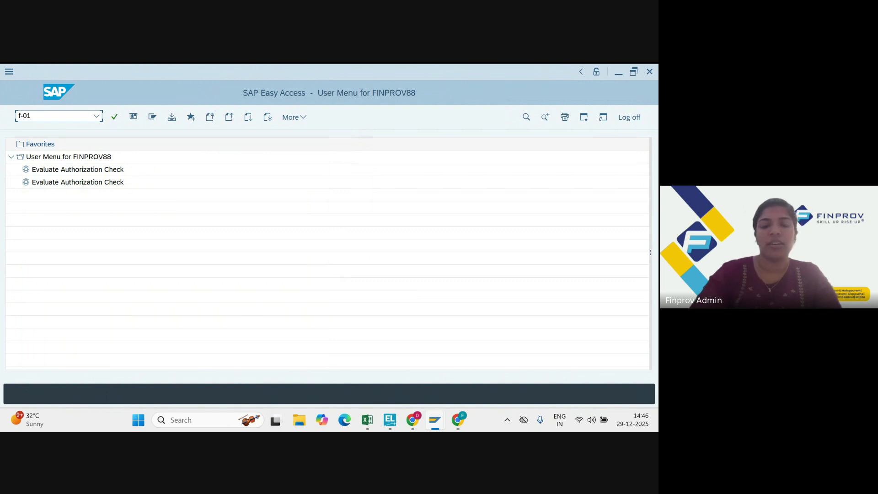
key(Return)
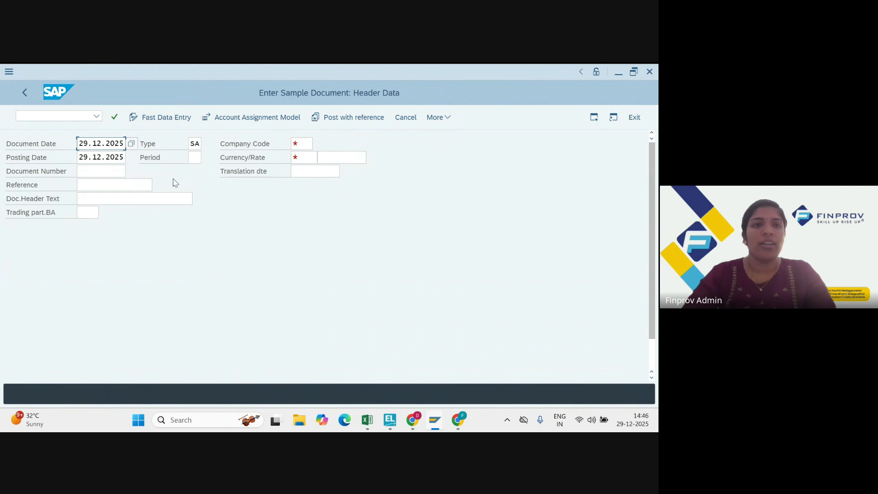
Step: Switch directly from the sample document header to transaction FBM1
click(36, 118)
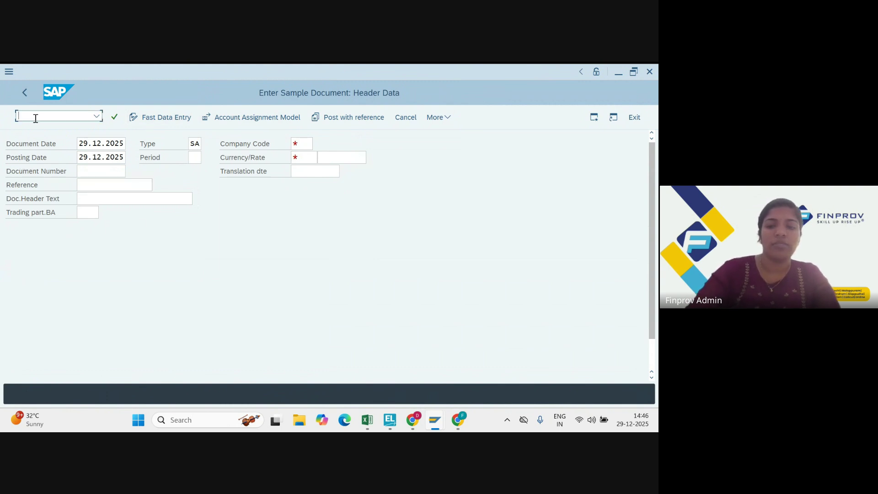
text(/n)
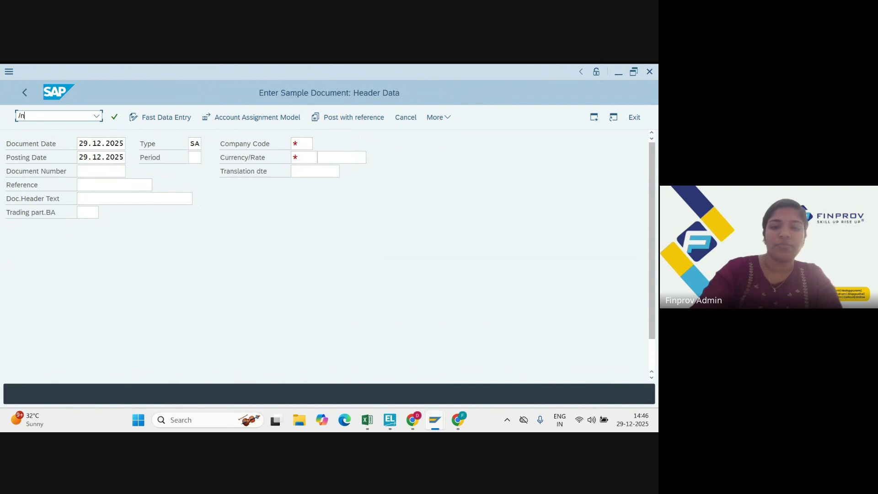
text(fbn1)
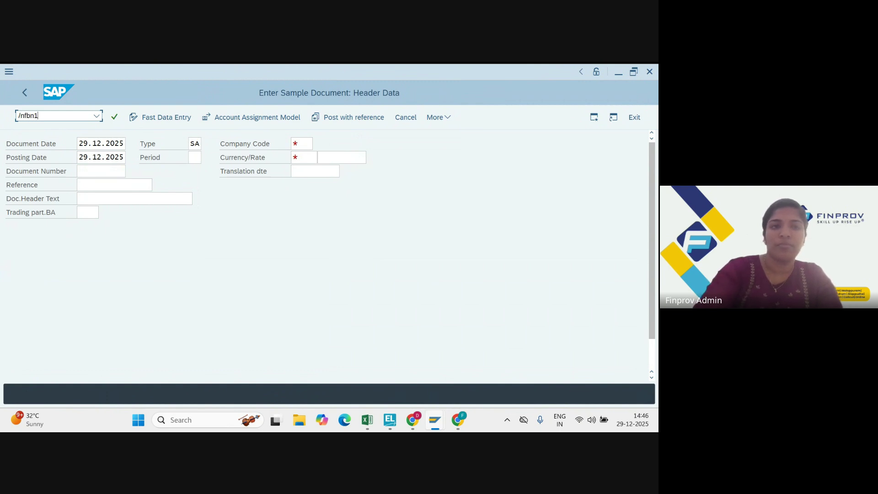
key(BackSpace)
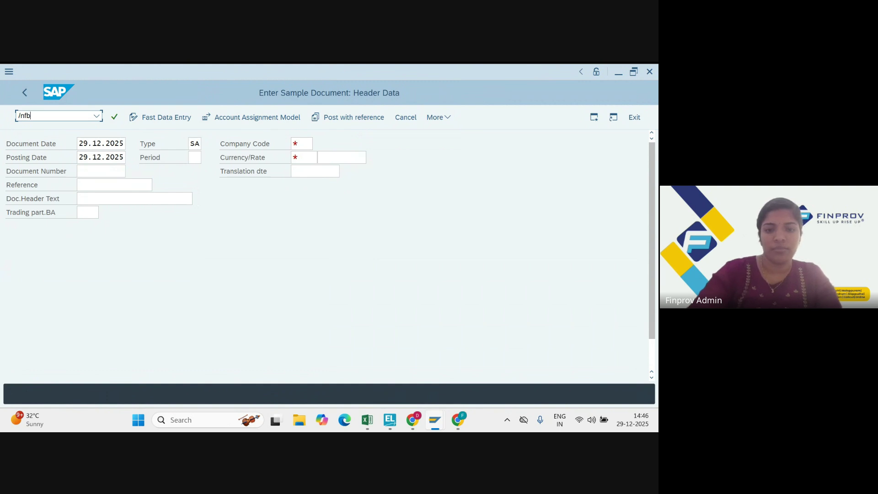
text(m1)
key(Return)
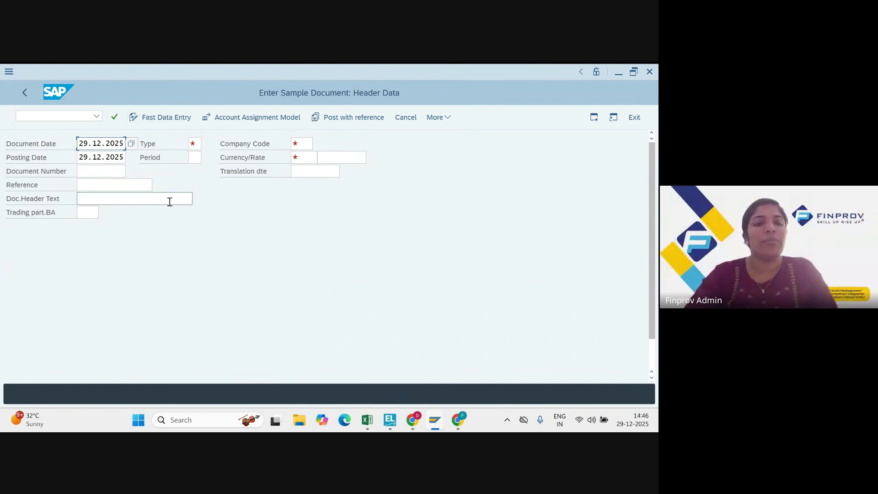
Step: Open a new GUI window and start transaction FBM1 in it
click(93, 114)
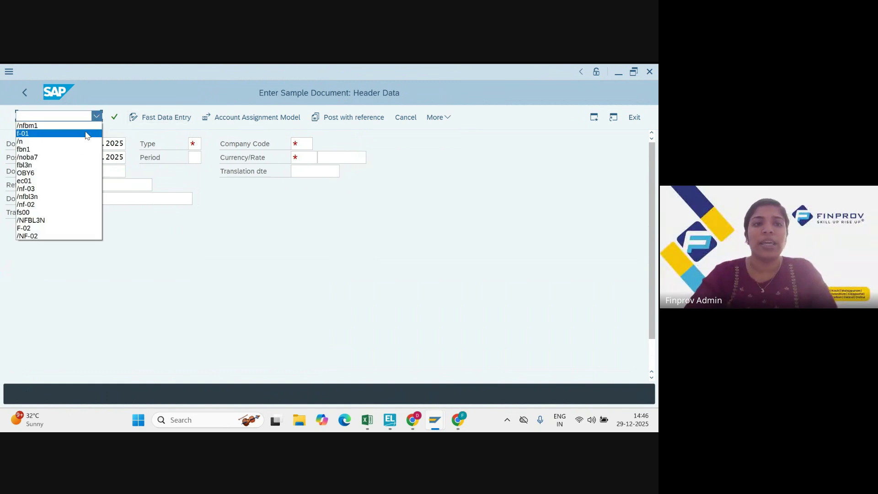
click(84, 137)
click(8, 71)
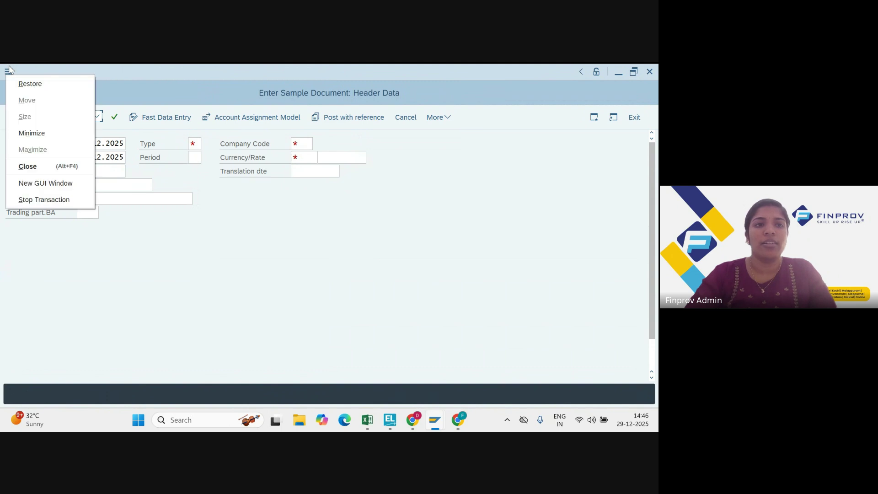
click(38, 188)
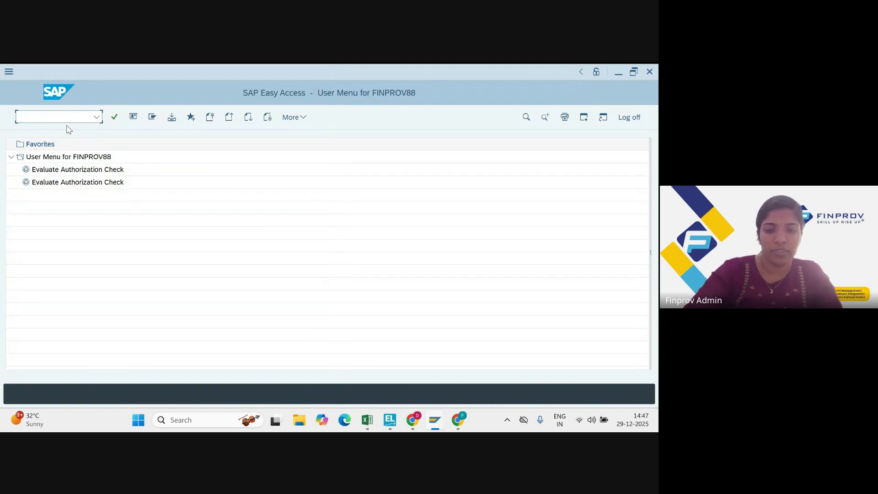
text(fbm1)
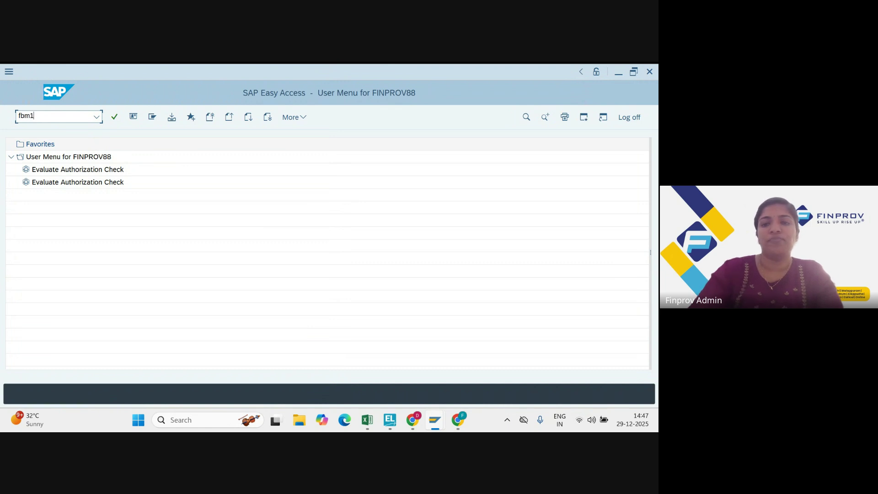
key(Return)
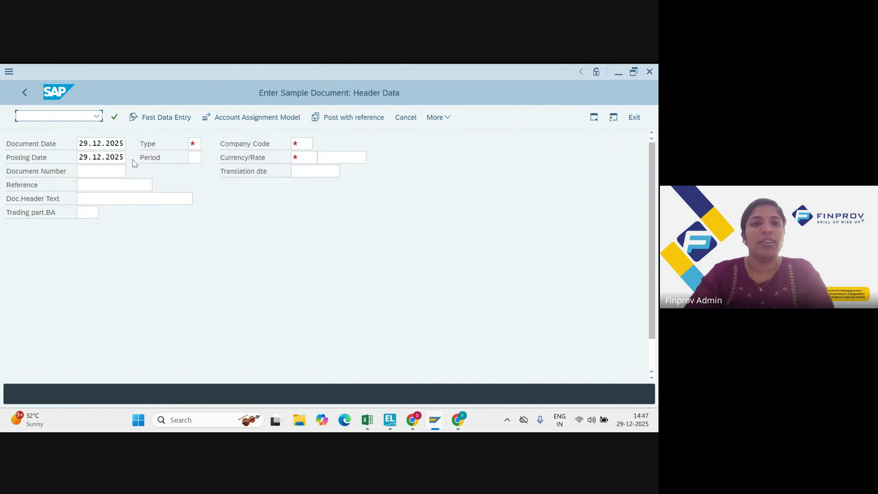
Step: Switch from FBM1 to transaction F-01 for entering the sample document
click(95, 118)
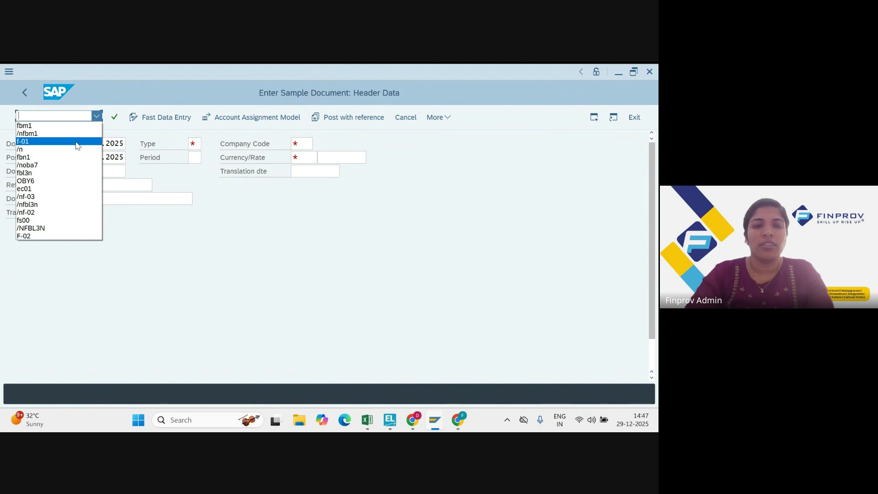
text(/)
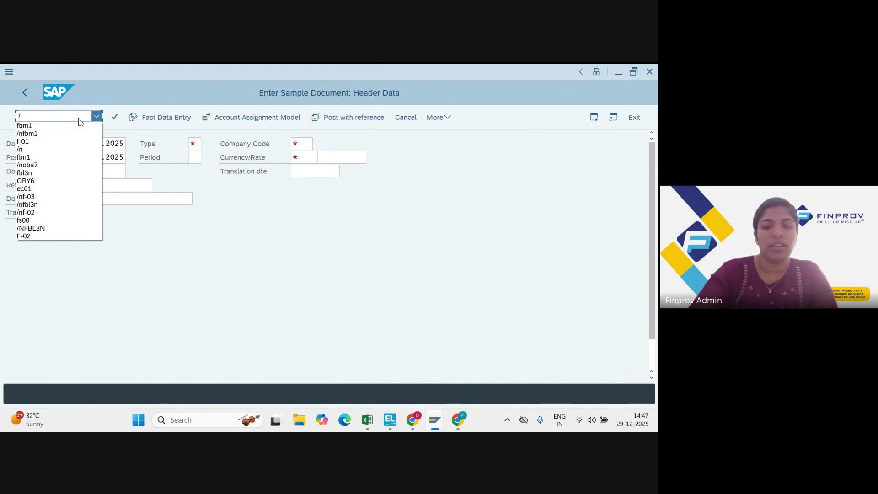
text(nf-01)
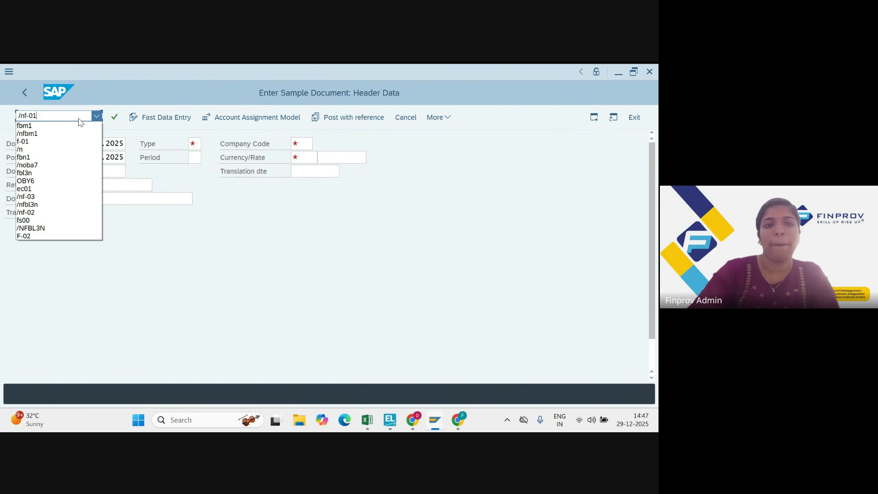
key(Return)
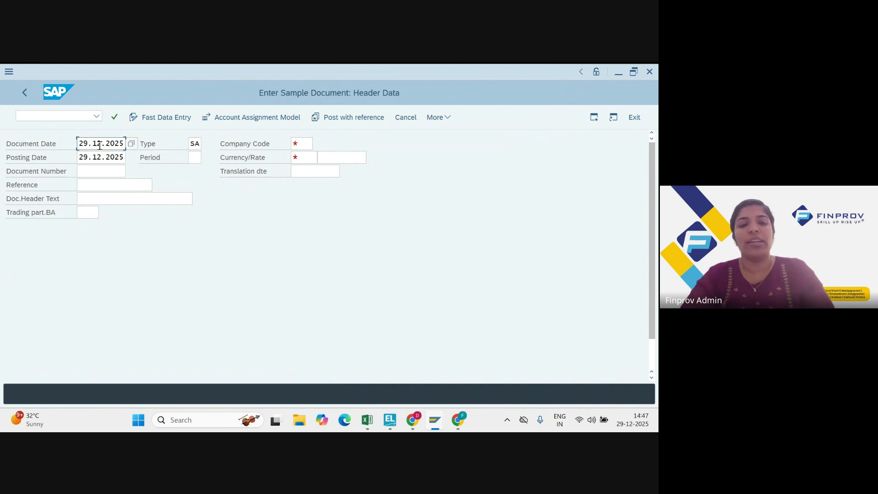
Step: Fill in the sample document header with company code RE44 and currency INR
key(Tab)
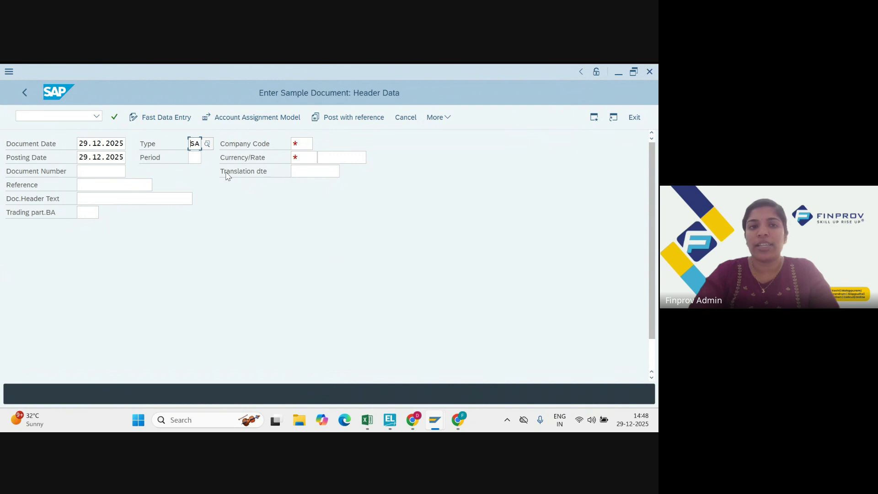
click(295, 145)
text(fe44)
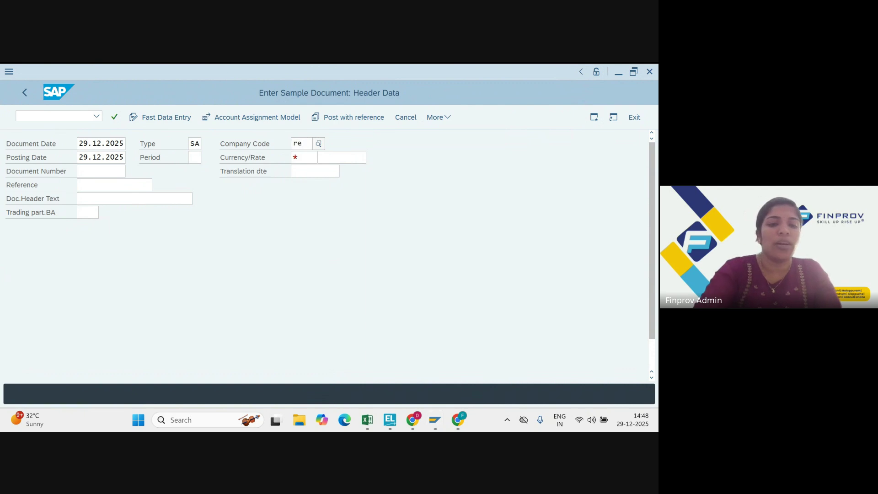
key(Tab)
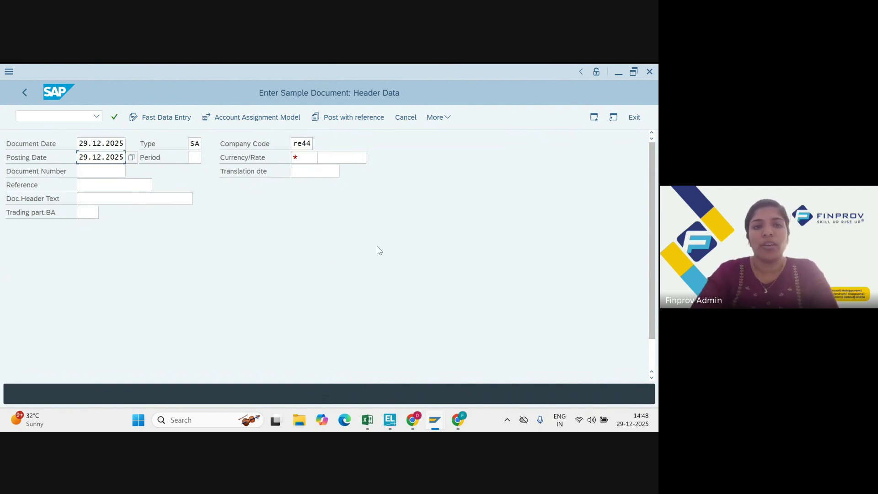
key(Tab)
key(Tab)
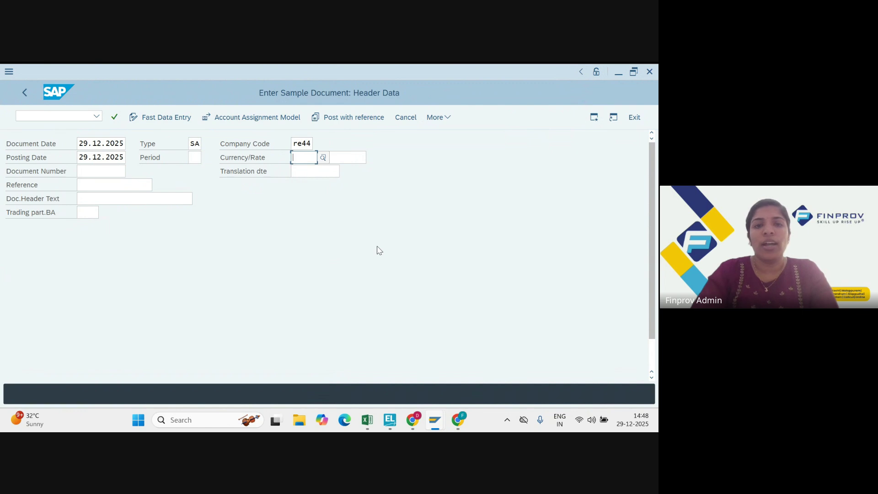
text(inr)
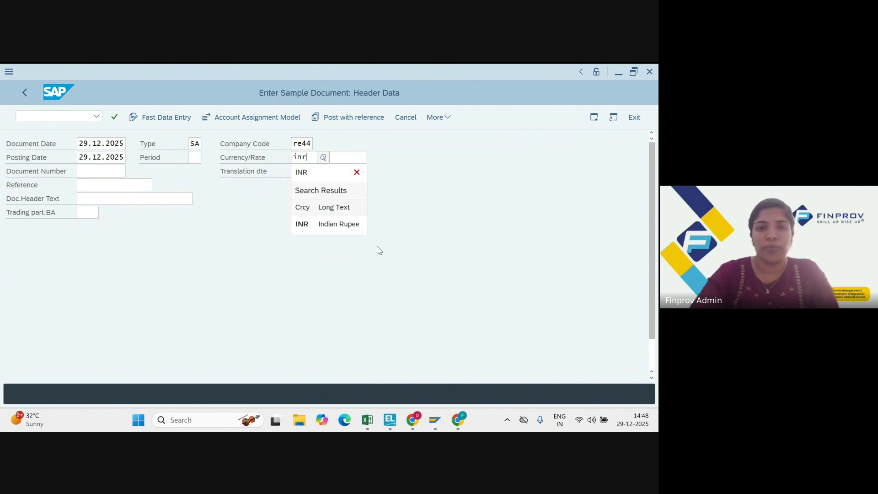
click(328, 224)
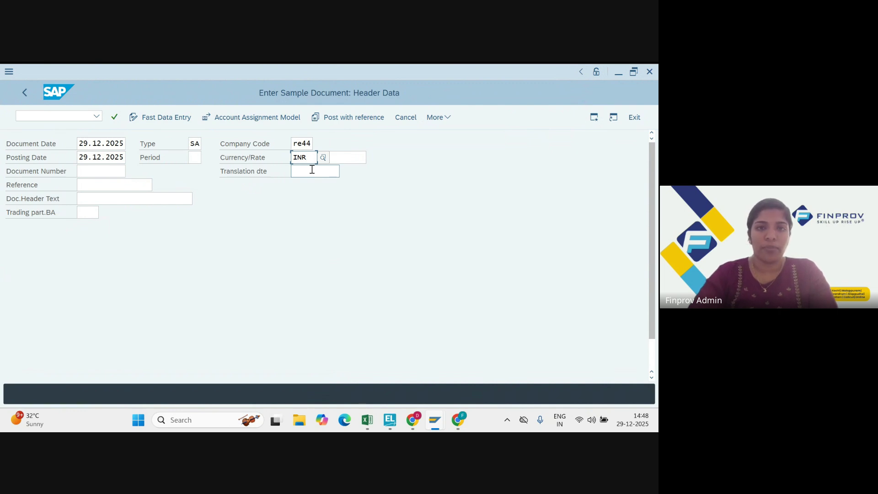
Step: Set the posting key of the first line item to 40
click(651, 378)
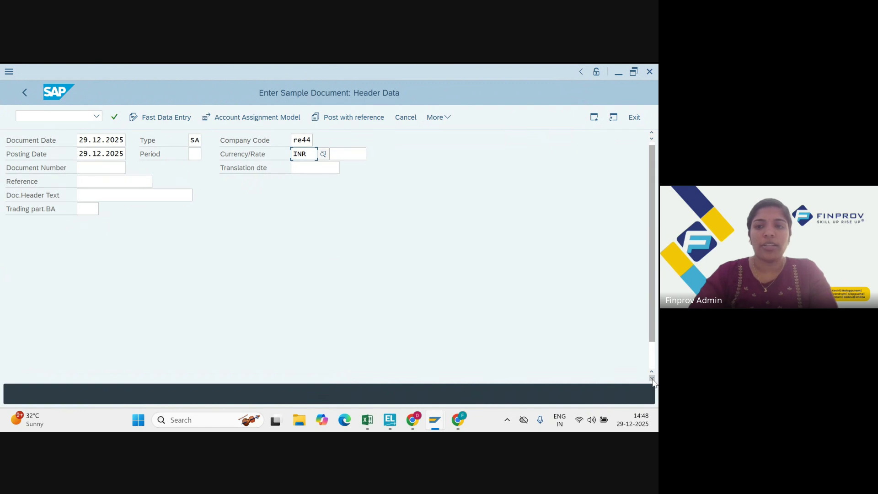
click(651, 378)
click(652, 378)
click(651, 378)
click(651, 378)
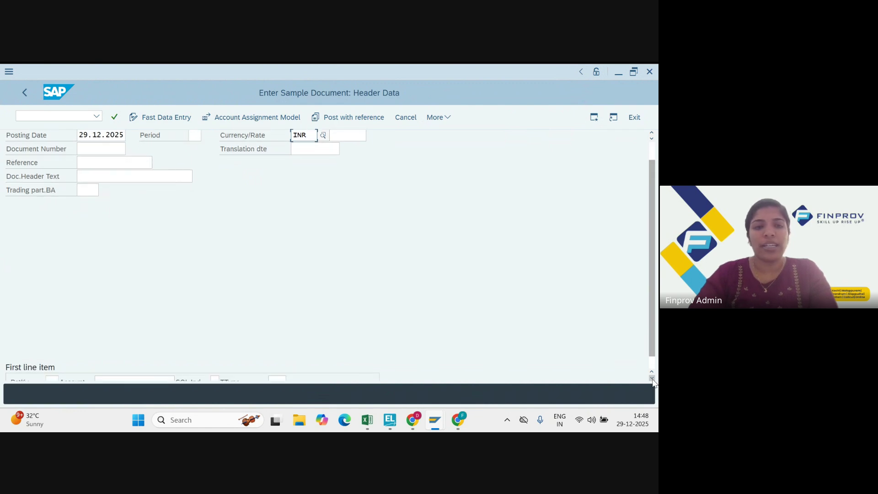
click(651, 378)
click(651, 378)
click(652, 378)
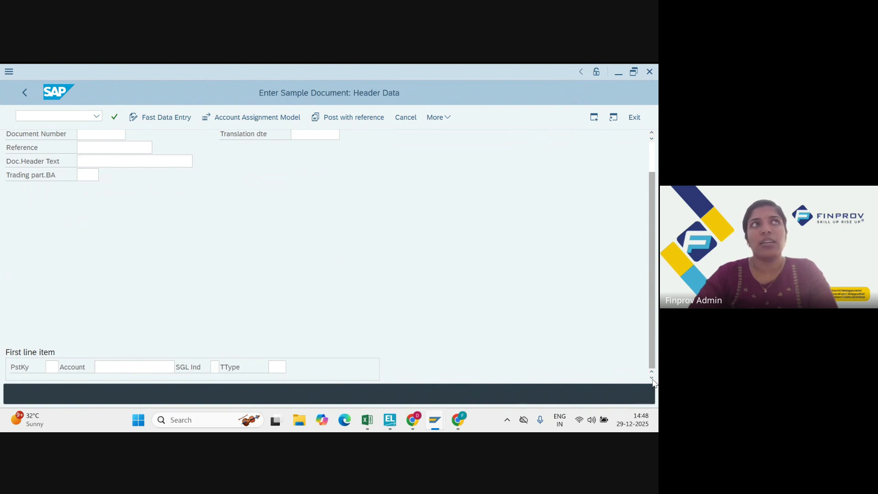
click(162, 367)
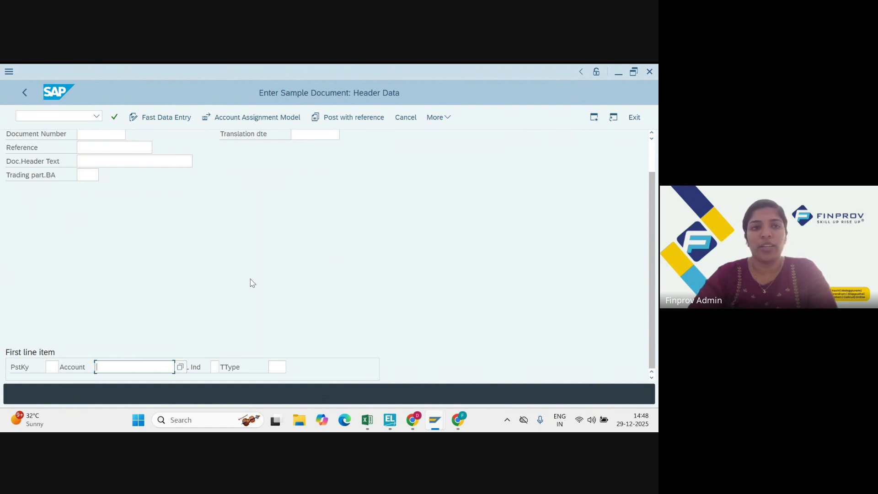
mouse_move(436, 428)
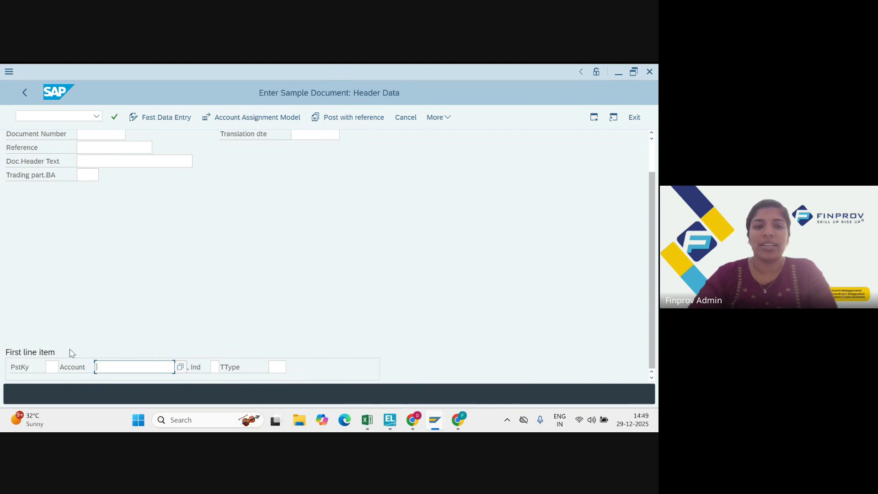
key(alt+Tab)
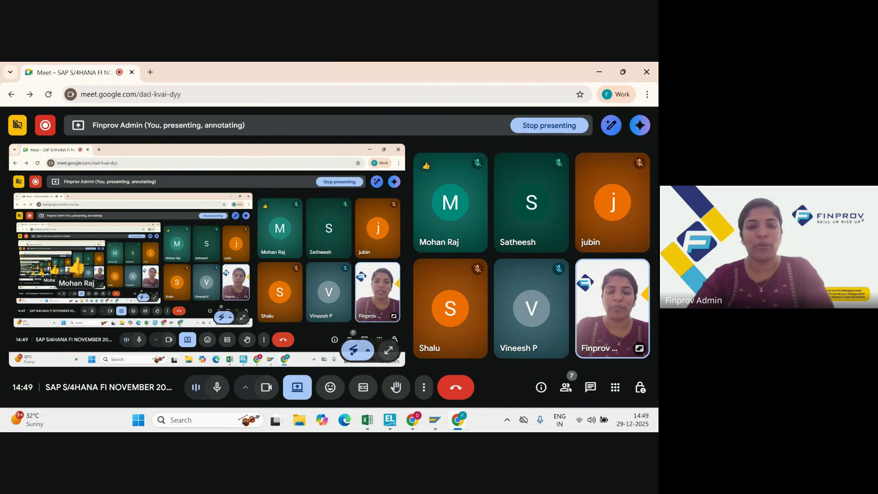
key(alt+Tab)
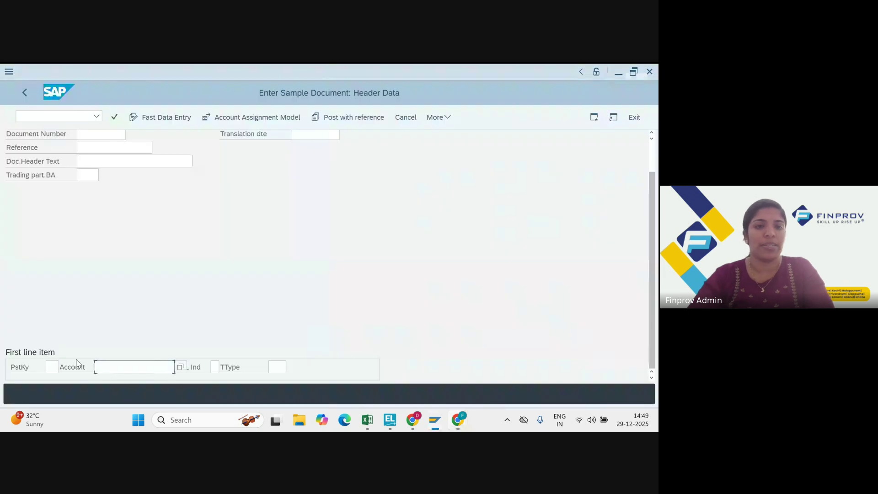
click(53, 366)
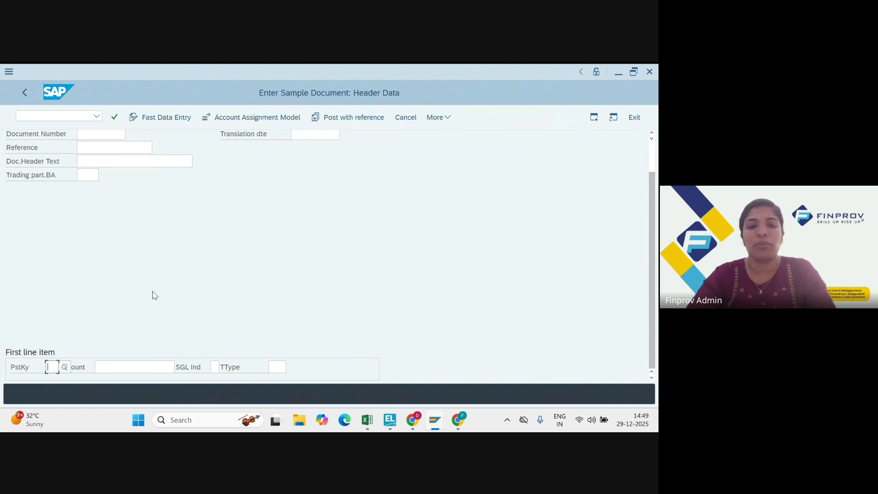
key(alt+Tab)
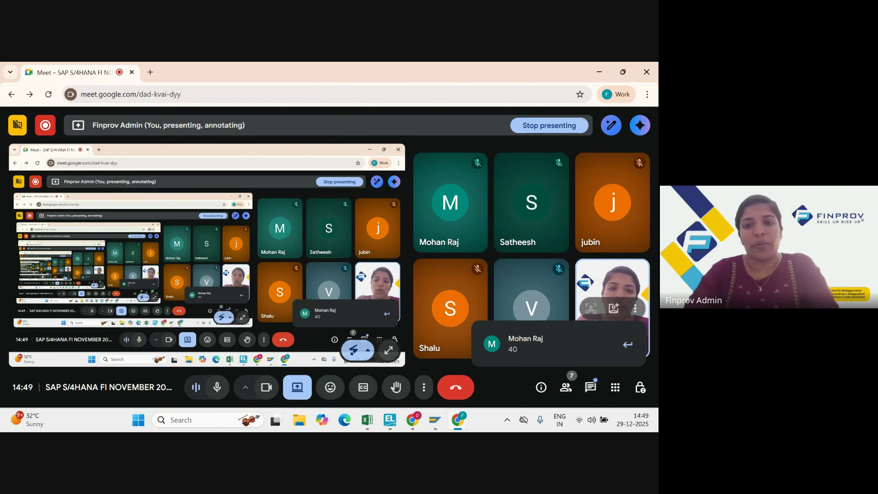
key(alt+Tab)
text(40)
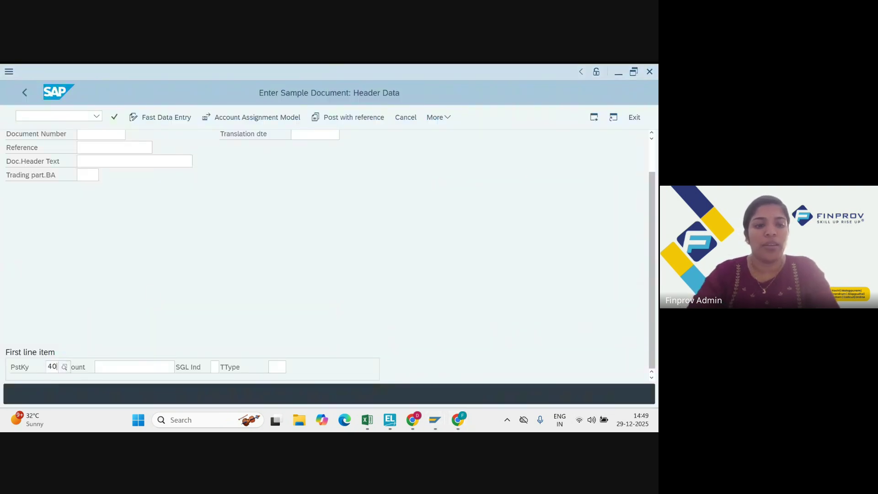
key(Tab)
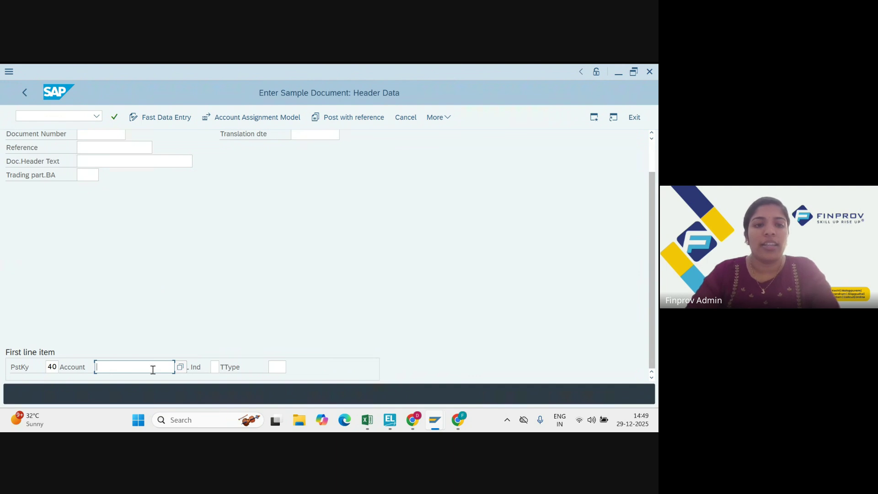
Step: Choose G/L account 201 SALARY for the first line item and continue to its item details
click(181, 367)
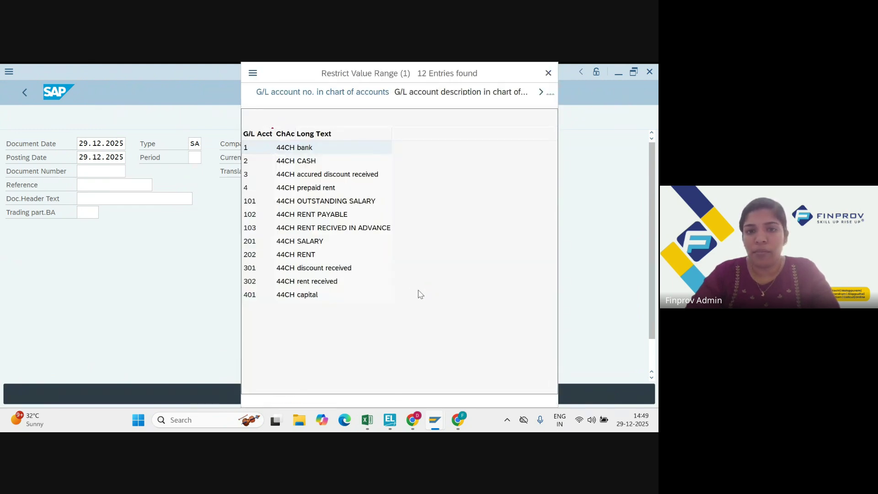
double_click(310, 240)
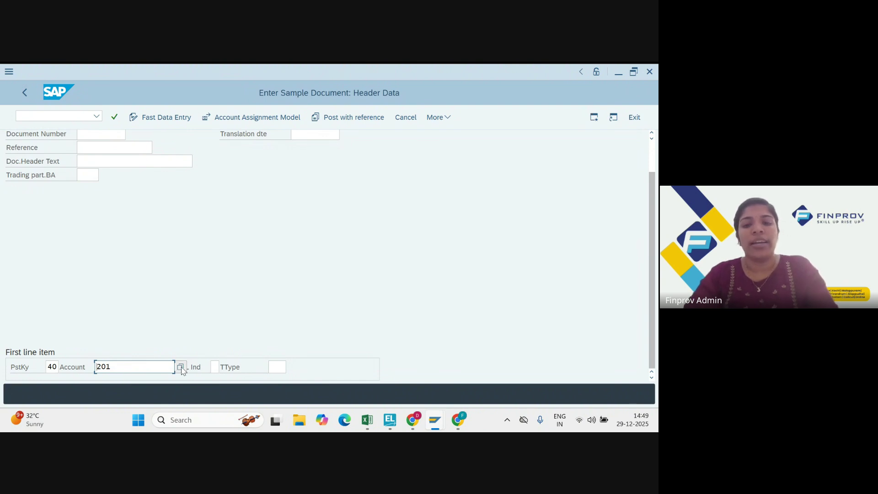
key(Return)
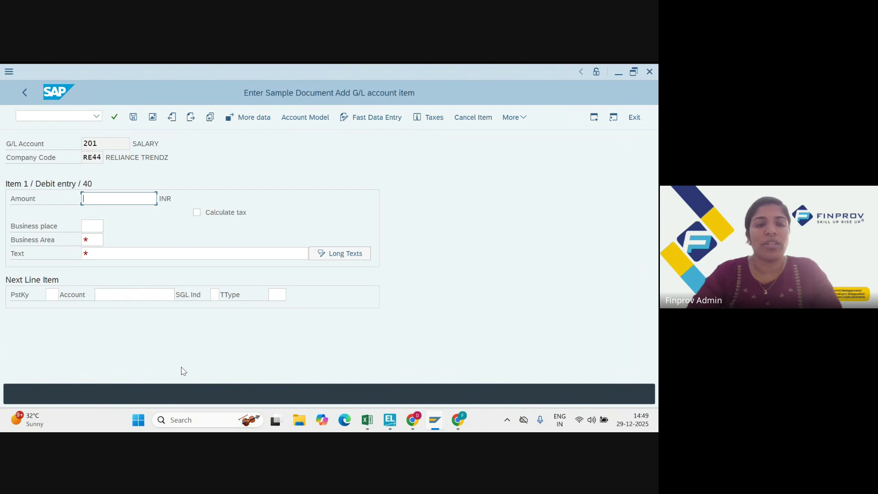
Step: Fill in the salary debit item with amount 25000, business area EKLM and text SALARY PAID
text(25000)
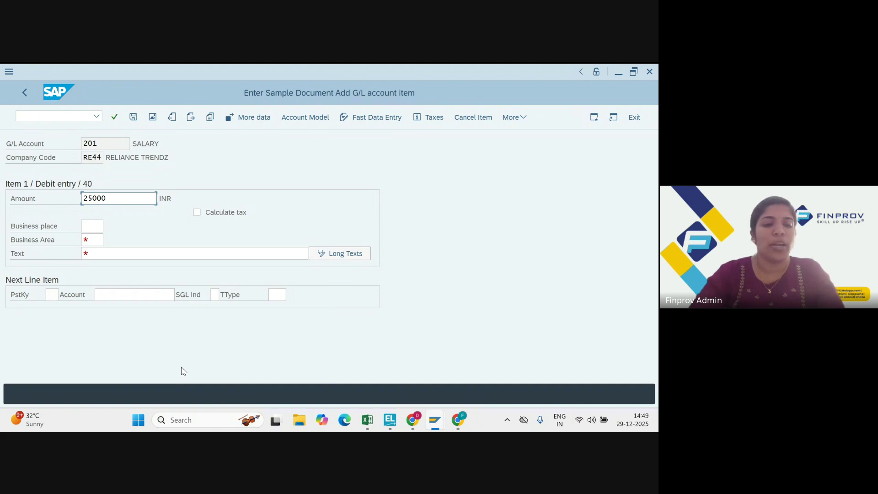
key(Tab)
key(Tab)
key(Tab)
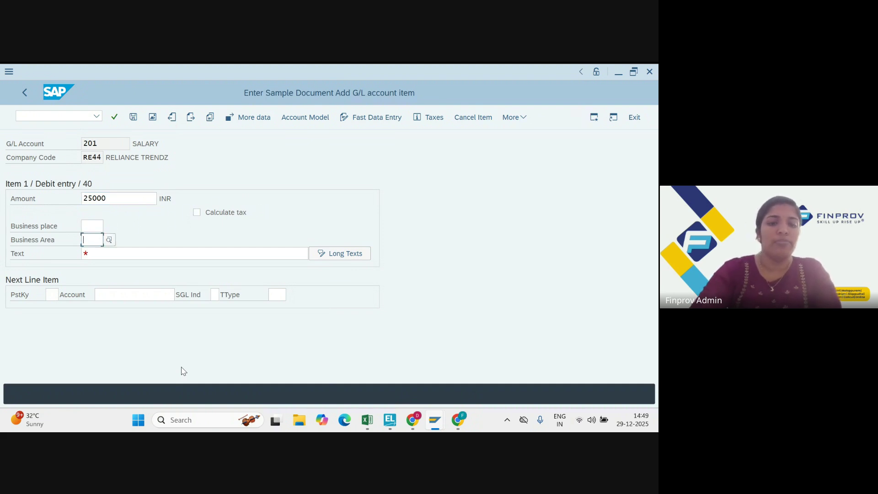
text(EKLM)
key(Tab)
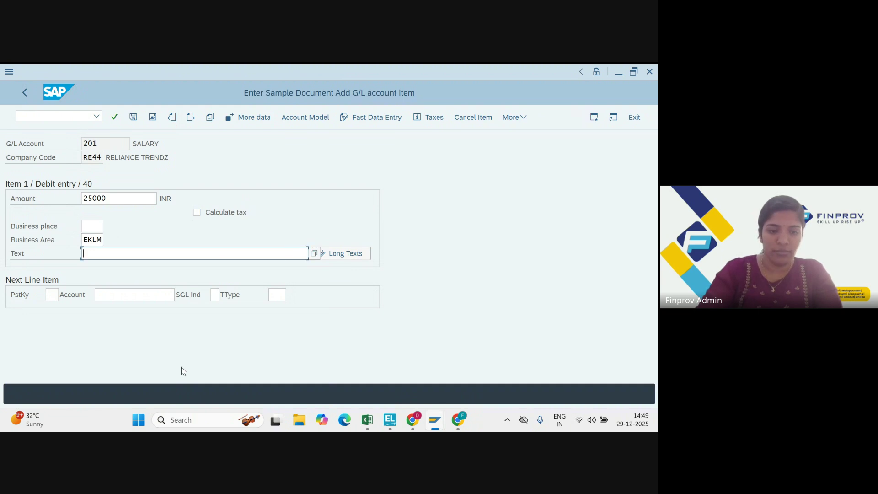
text(SALA)
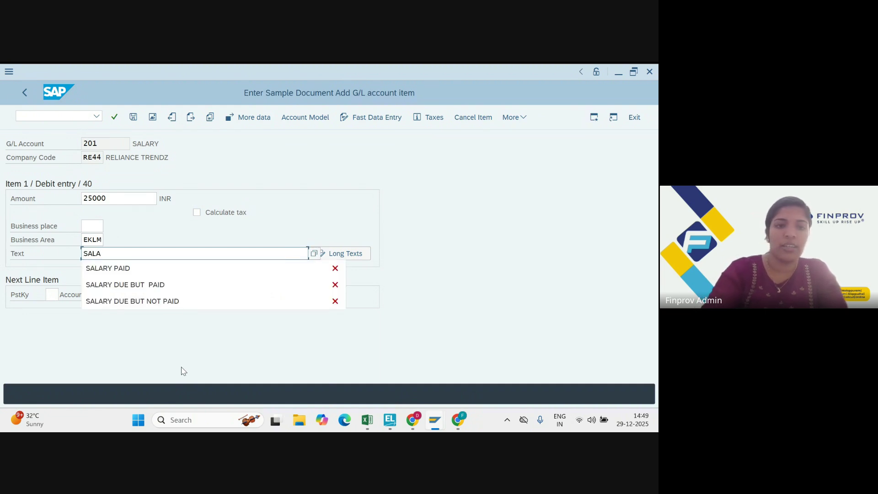
click(109, 270)
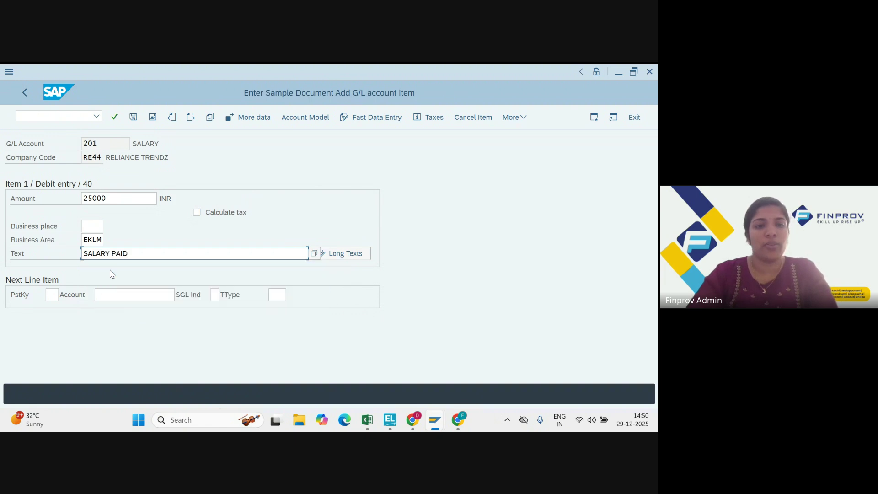
Step: Set the next line item to posting key 50 with G/L account 1 bank and continue to its details
key(Tab)
key(Tab)
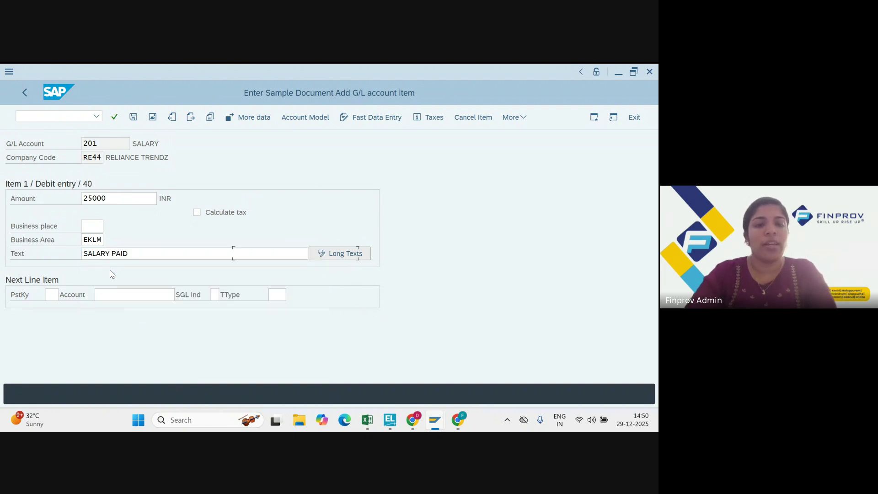
text(50)
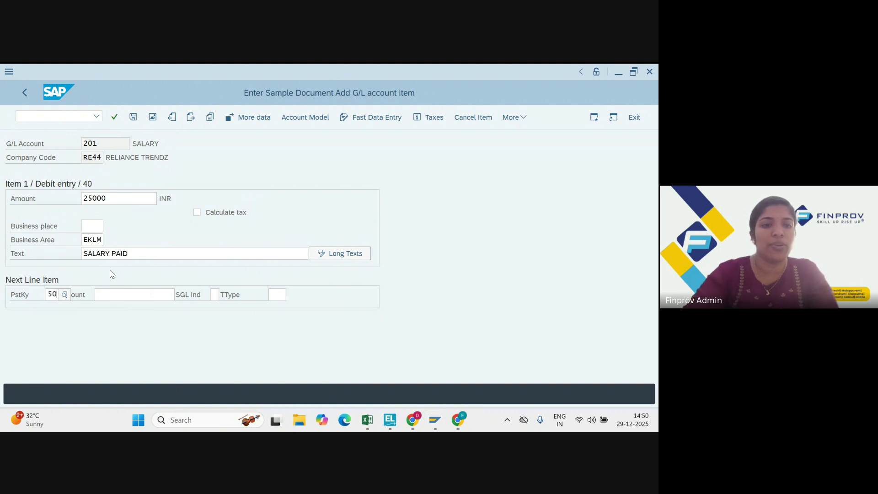
key(Tab)
click(181, 295)
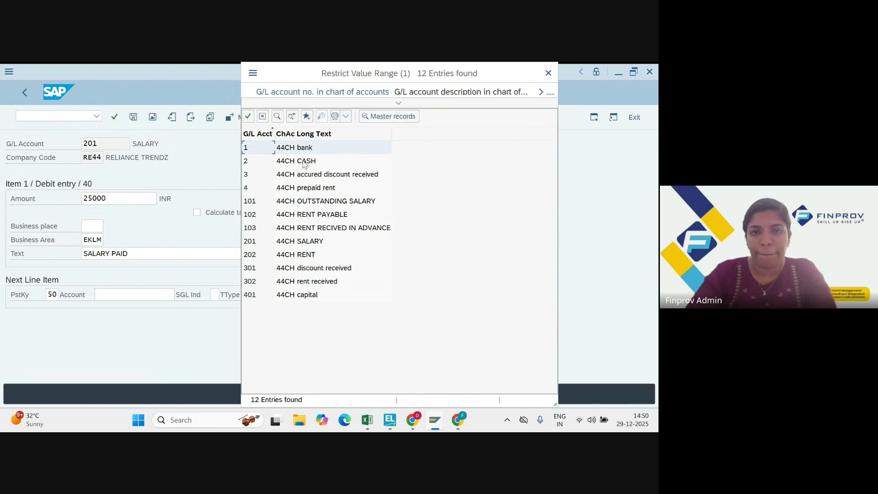
click(284, 148)
double_click(283, 149)
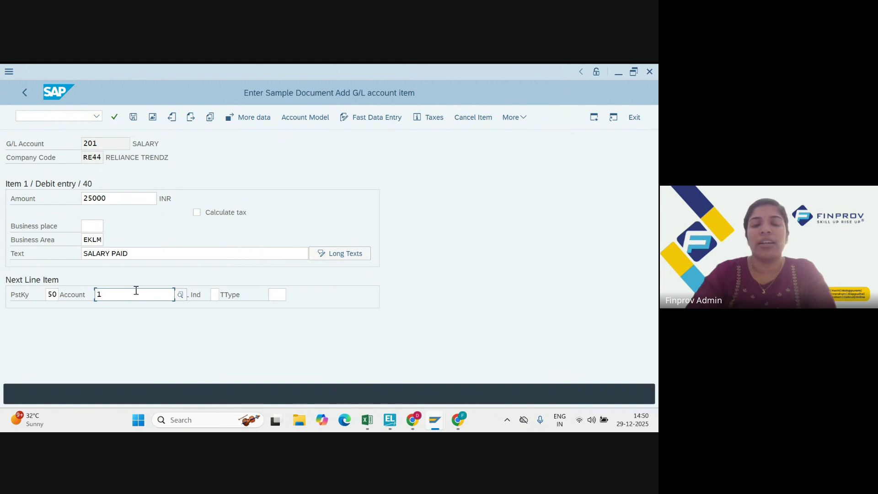
key(Return)
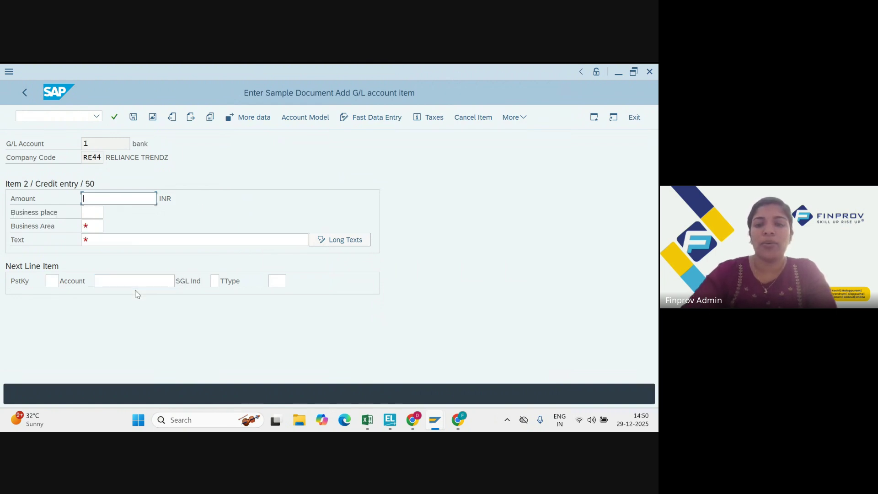
Step: Fill in the bank credit item with amount *, business area EKLM and text +, and save the sample document
text(*)
key(Tab)
key(Tab)
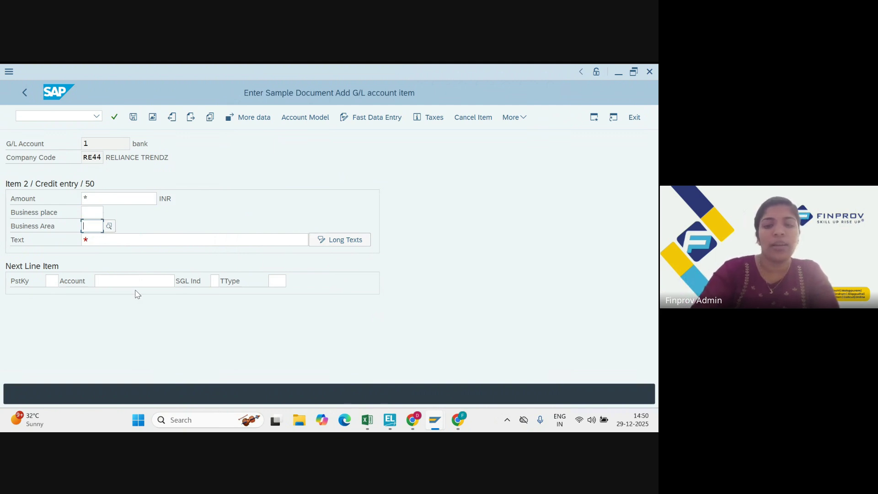
text(EKLM)
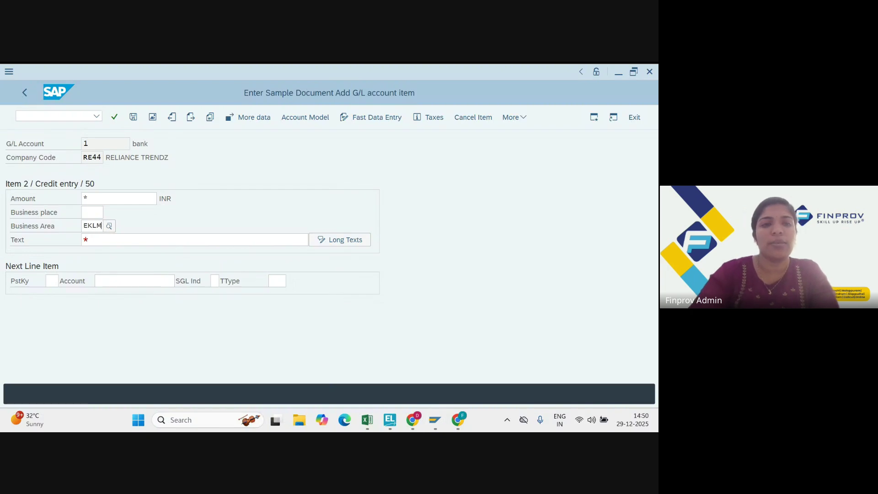
key(Tab)
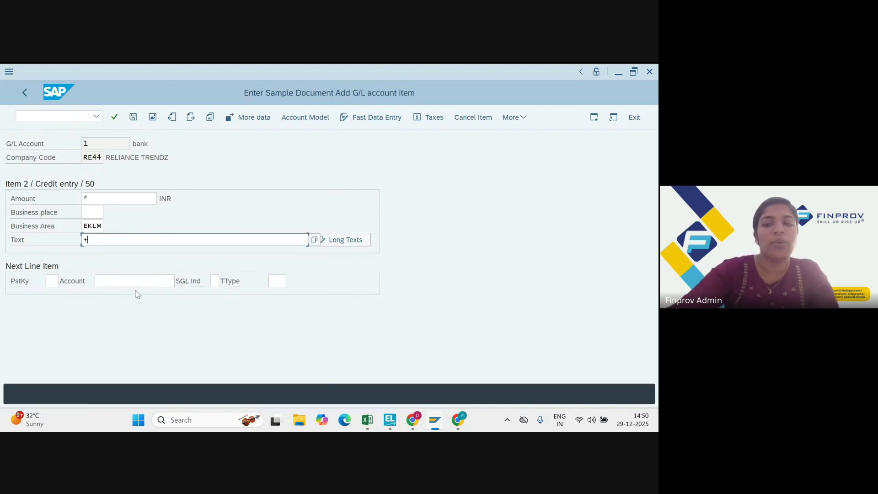
text(+)
key(Return)
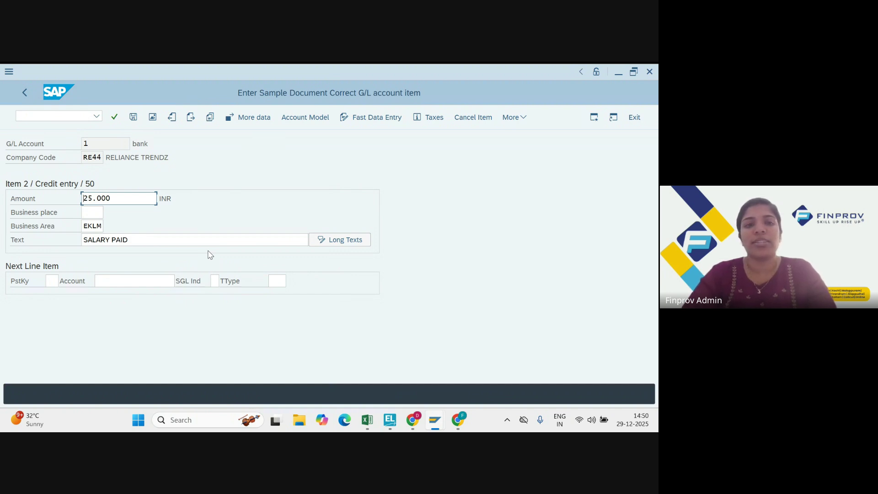
click(134, 123)
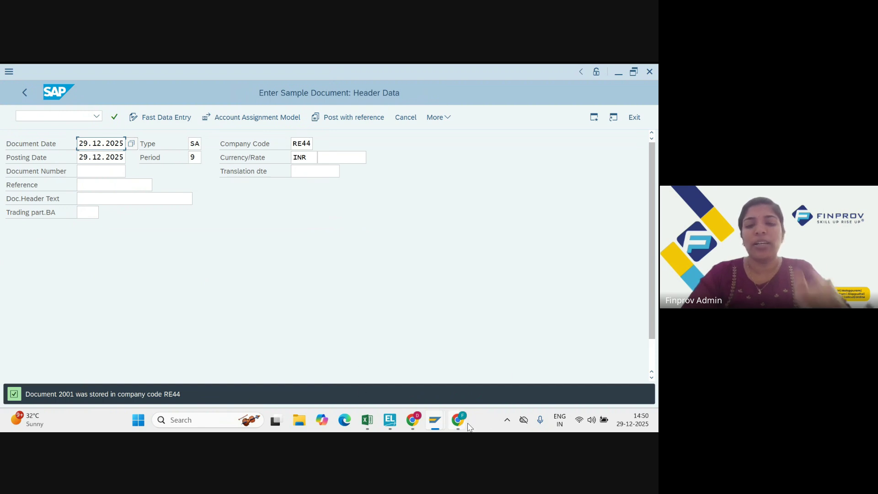
mouse_move(468, 427)
click(393, 366)
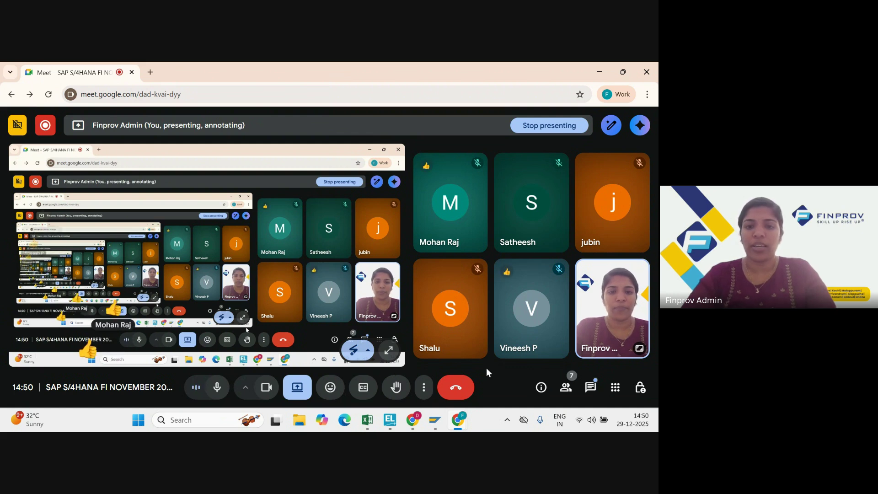
mouse_move(436, 420)
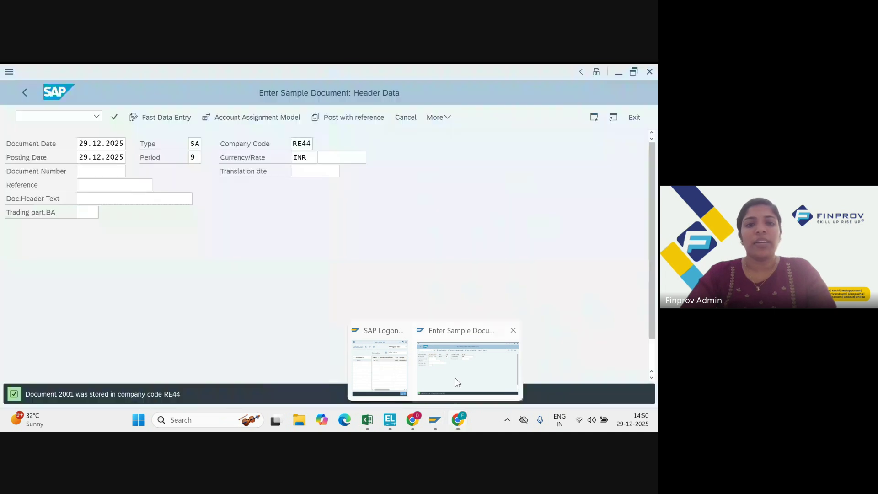
click(457, 382)
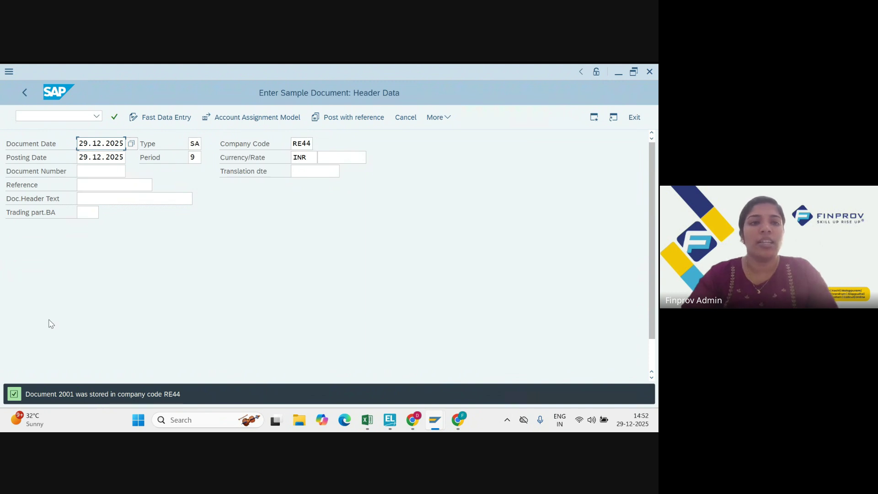
Step: Switch to transaction FBL3N for the G/L account line item display
click(56, 115)
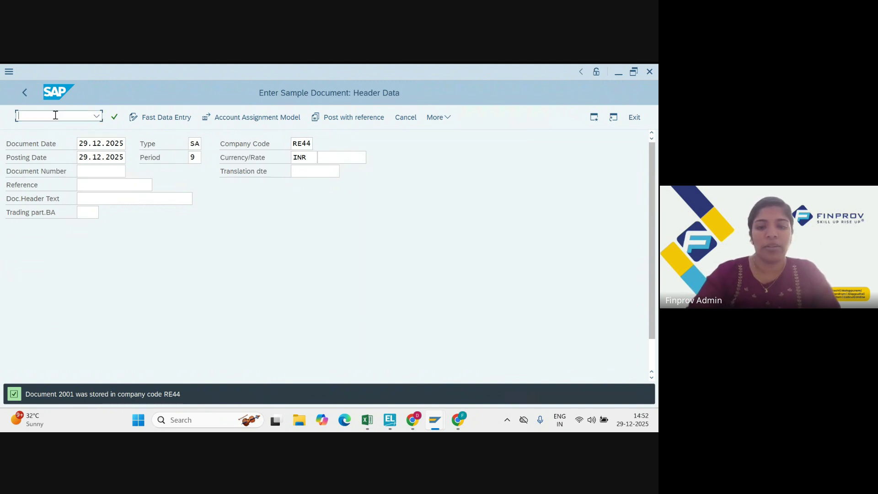
text(/NFB)
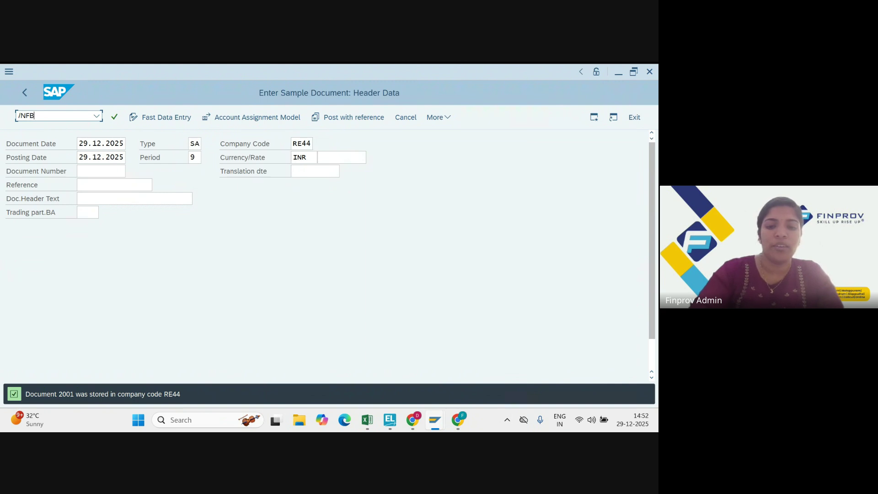
text(L3N)
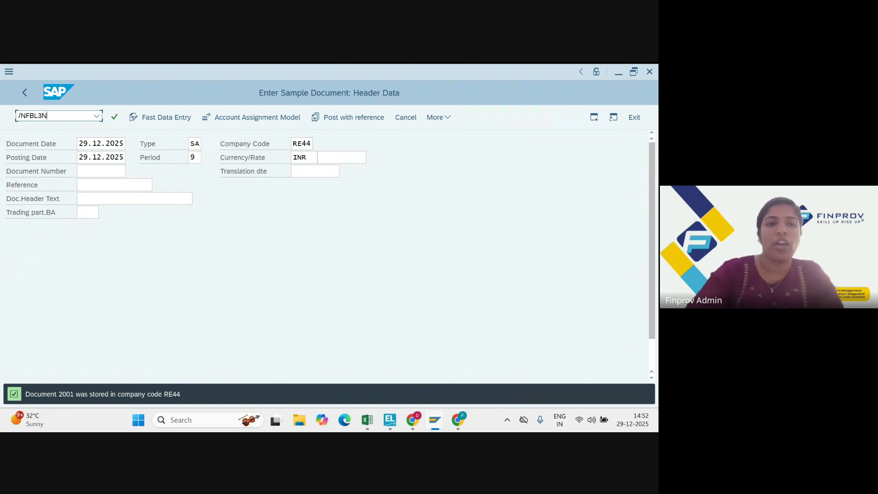
key(Return)
Step: Set the line item status to All items and run the line item report for company code RE44
scroll(178, 299, down, 3)
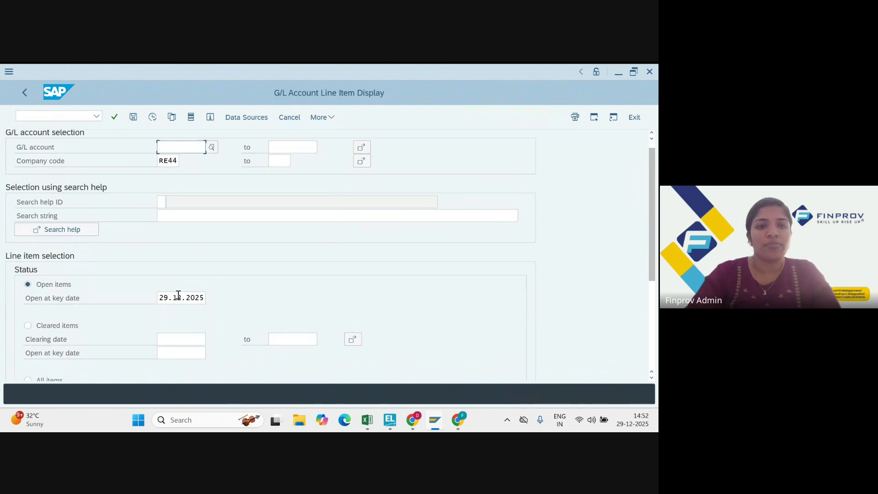
click(28, 343)
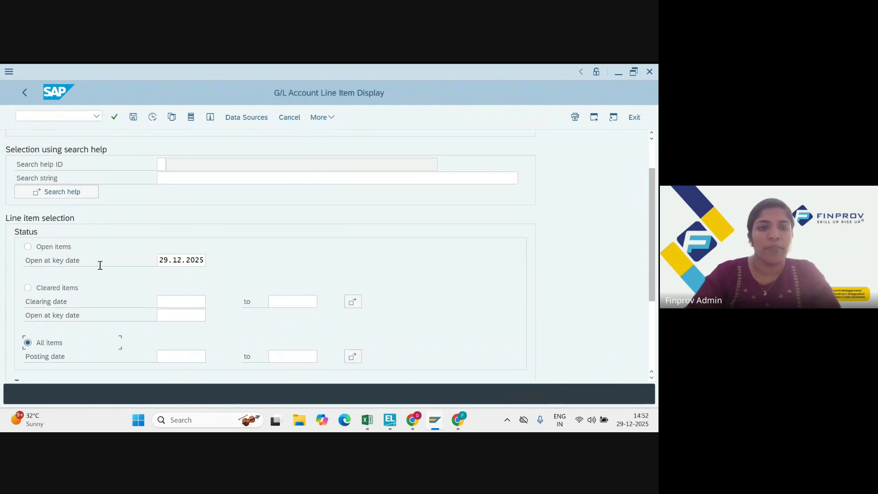
scroll(99, 265, up, 3)
click(154, 117)
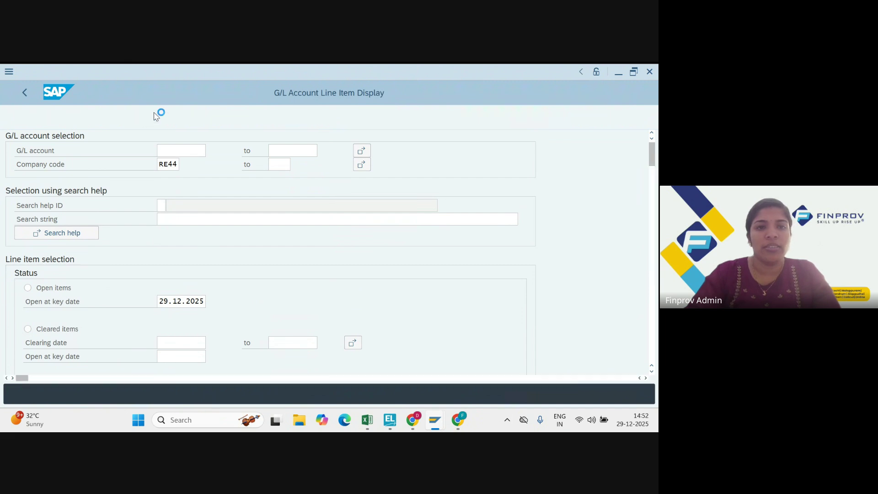
Step: Look through the line items of the G/L accounts for the sample document and return to the selection screen
scroll(181, 276, down, 3)
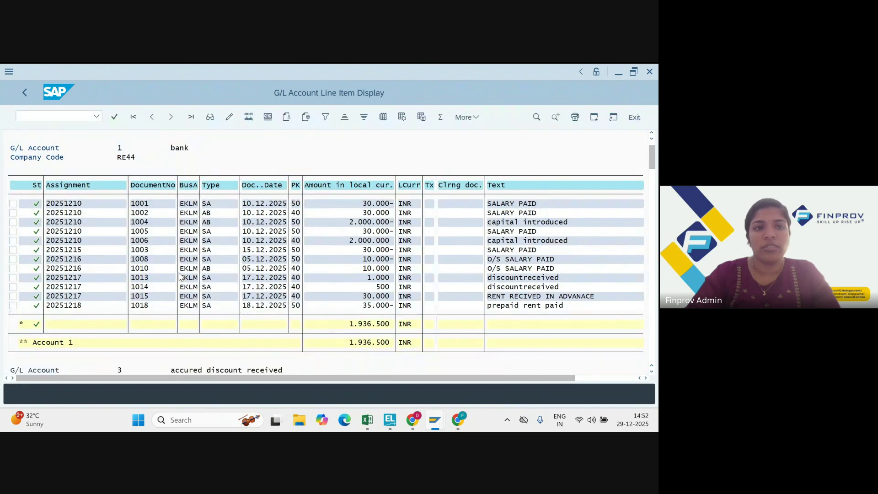
scroll(180, 276, down, 4)
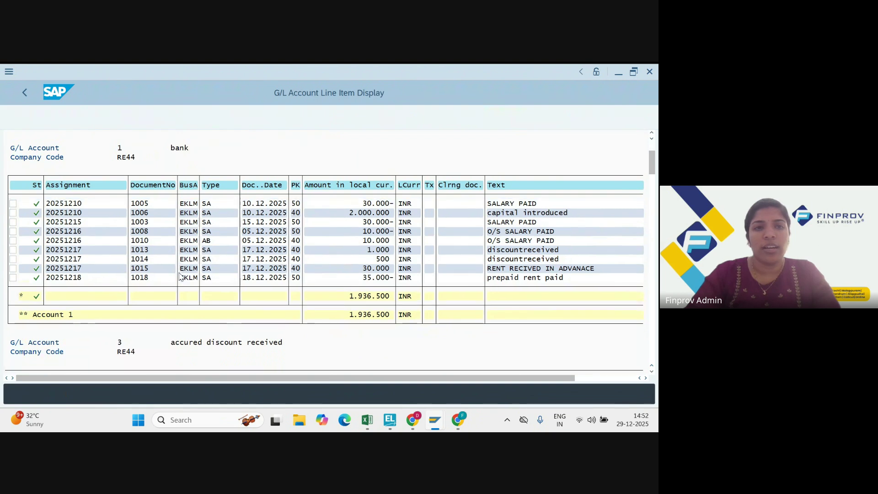
scroll(439, 153, down, 2)
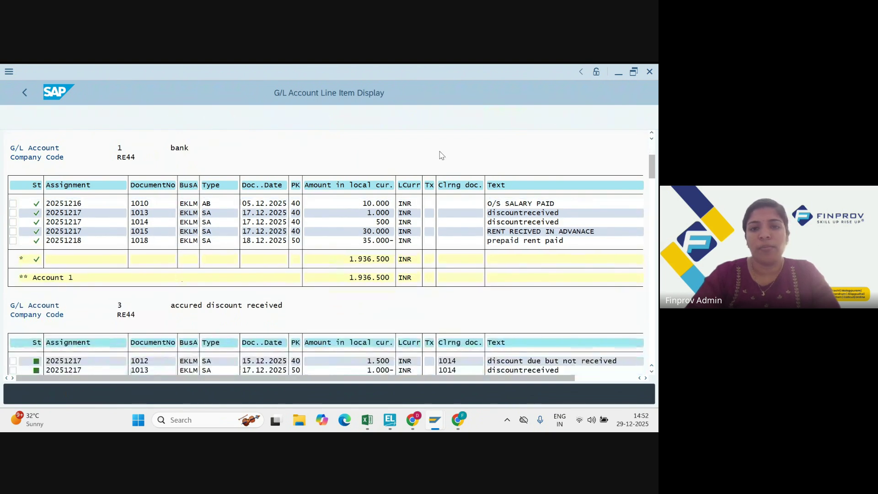
drag(652, 165, 644, 237)
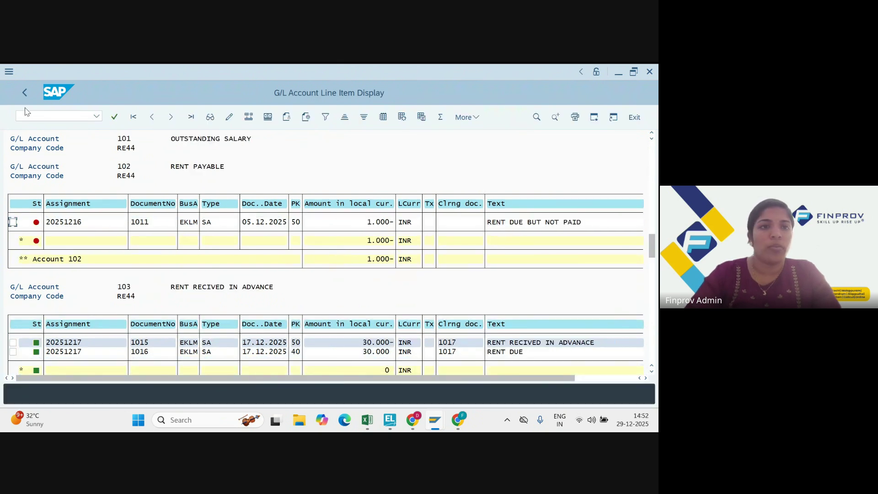
click(137, 120)
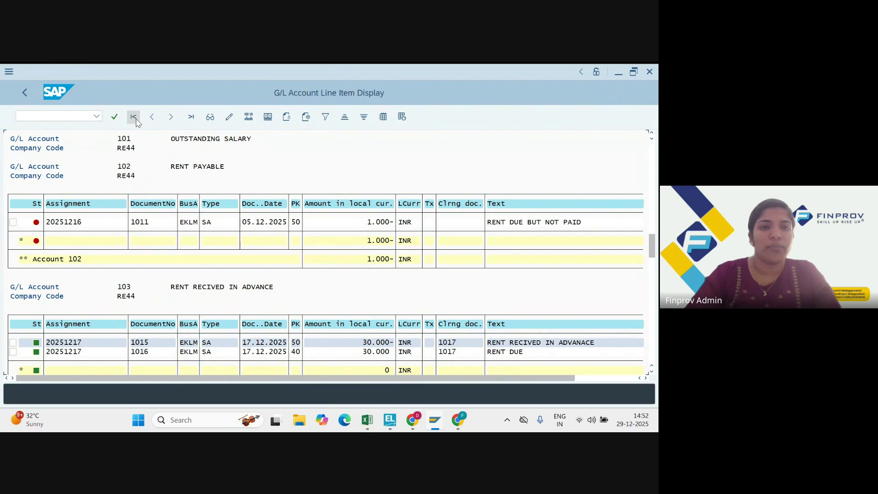
click(30, 92)
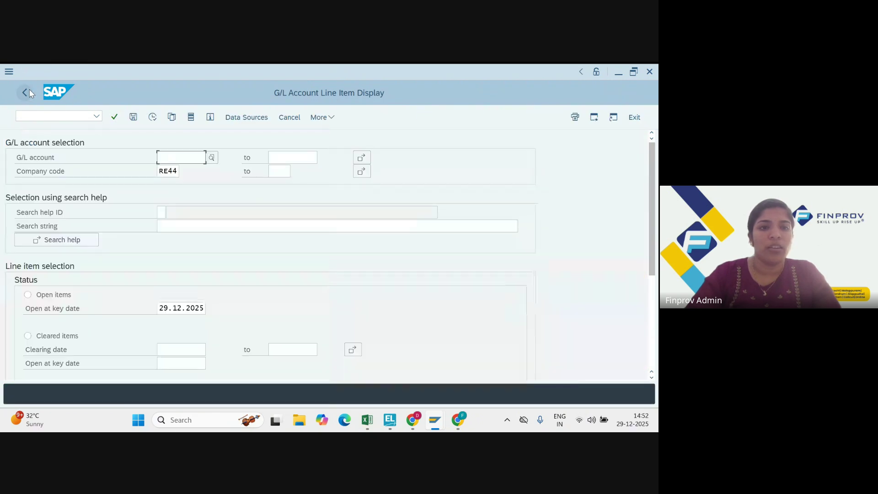
Step: Enter G/L account 200 for company code RE44 in the line item selection and confirm it
click(213, 157)
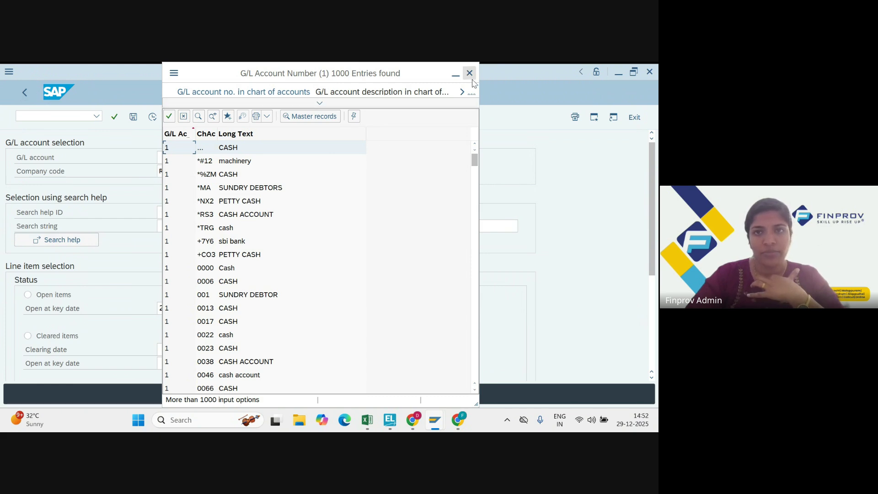
click(469, 73)
click(173, 160)
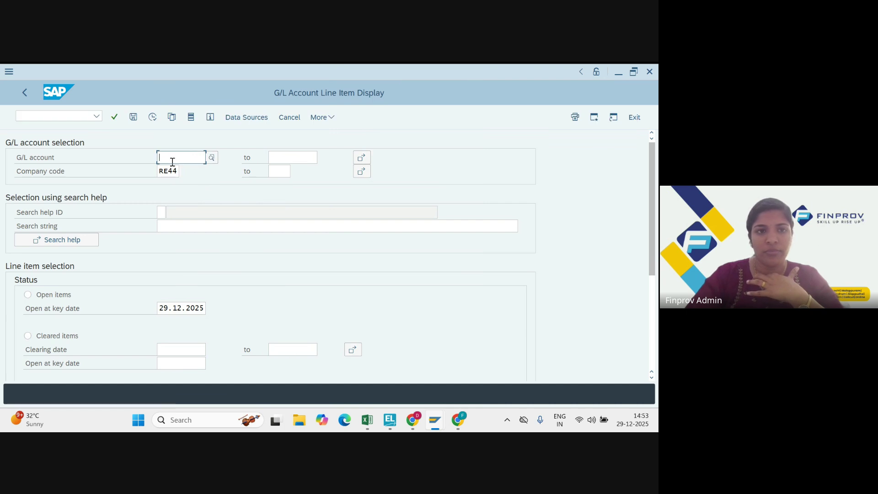
text(2)
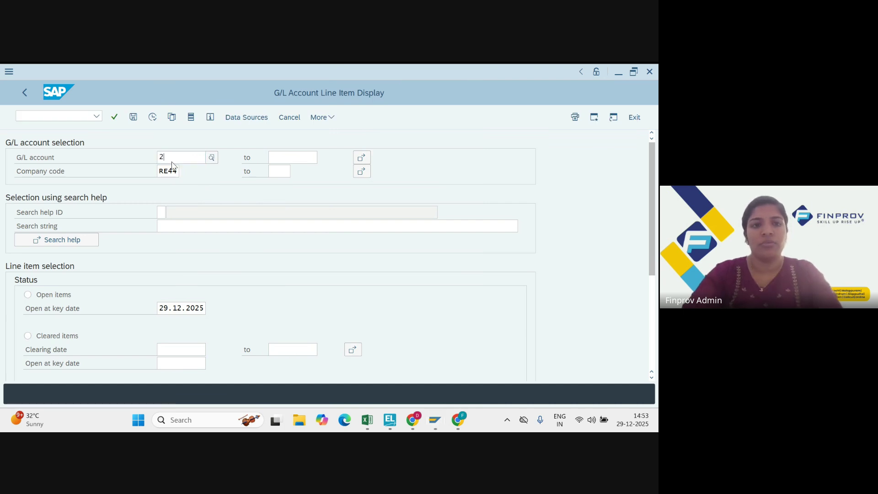
text(00)
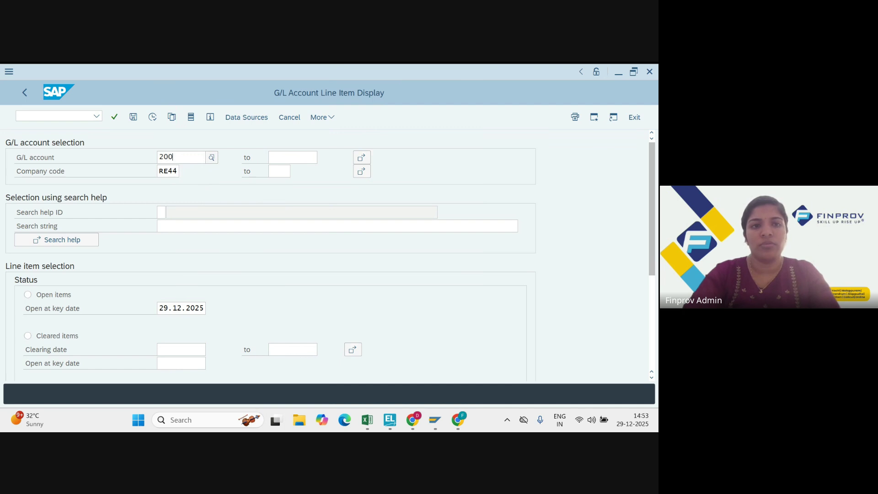
key(Return)
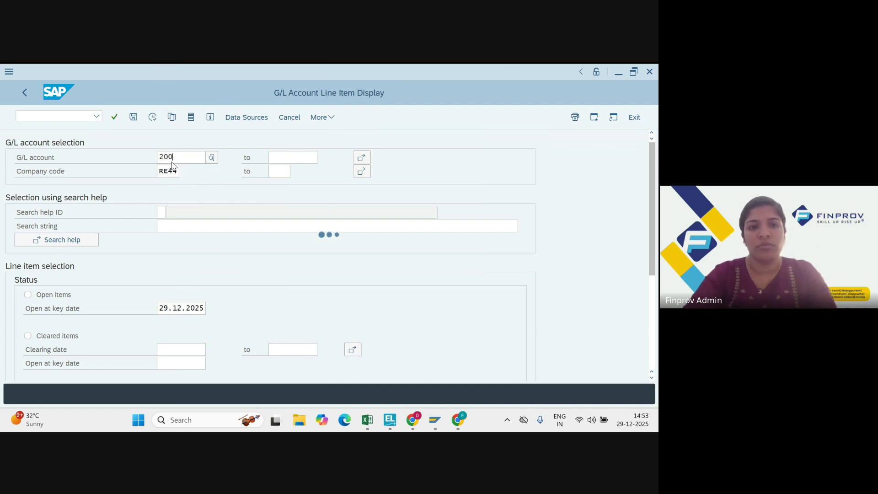
Step: Change the G/L account to 201 for company code RE44, run the line item report and look through its items
key(BackSpace)
text(1)
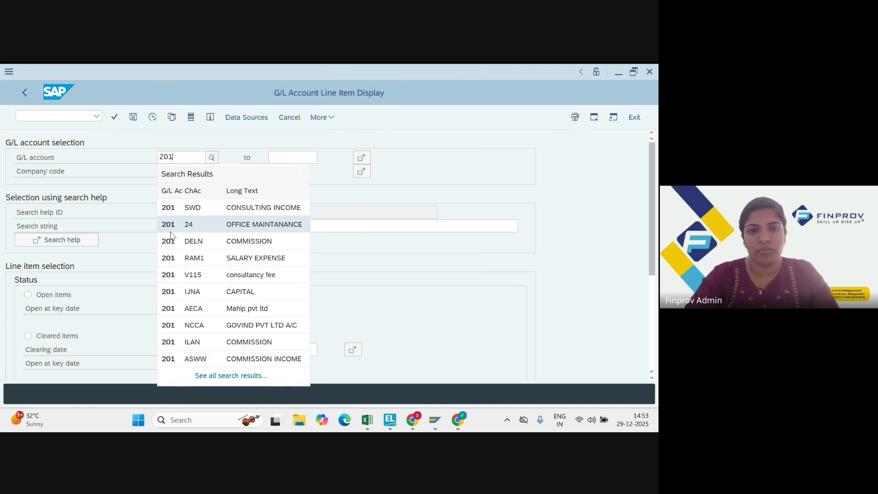
click(445, 189)
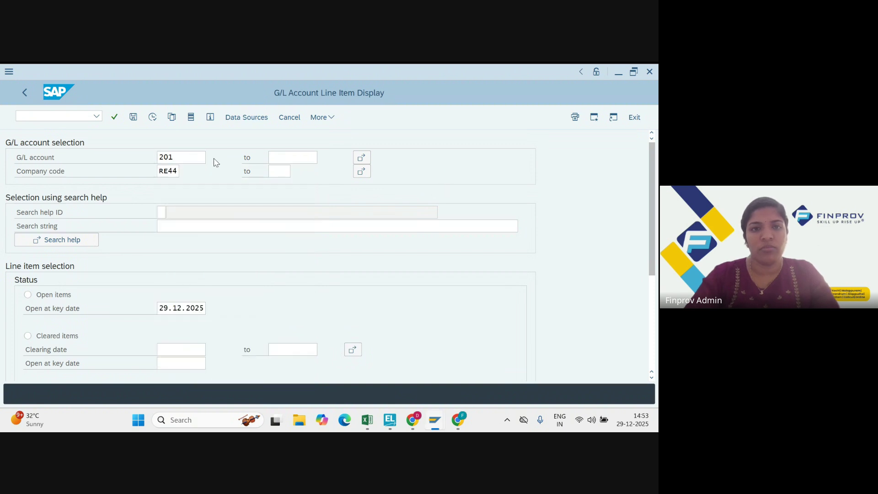
click(152, 121)
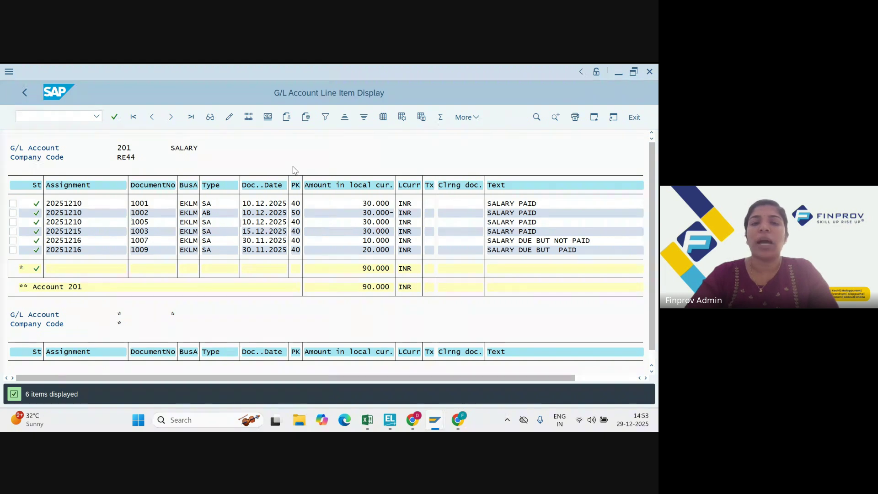
scroll(293, 169, down, 1)
scroll(293, 170, up, 1)
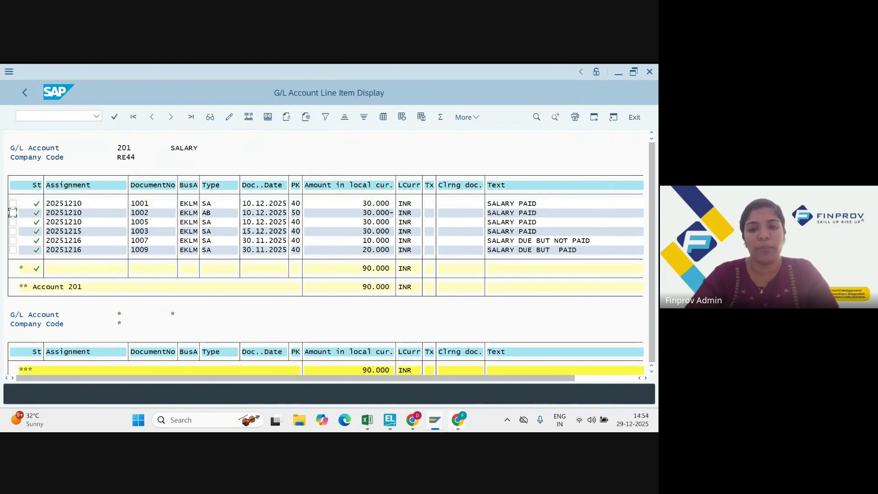
click(411, 419)
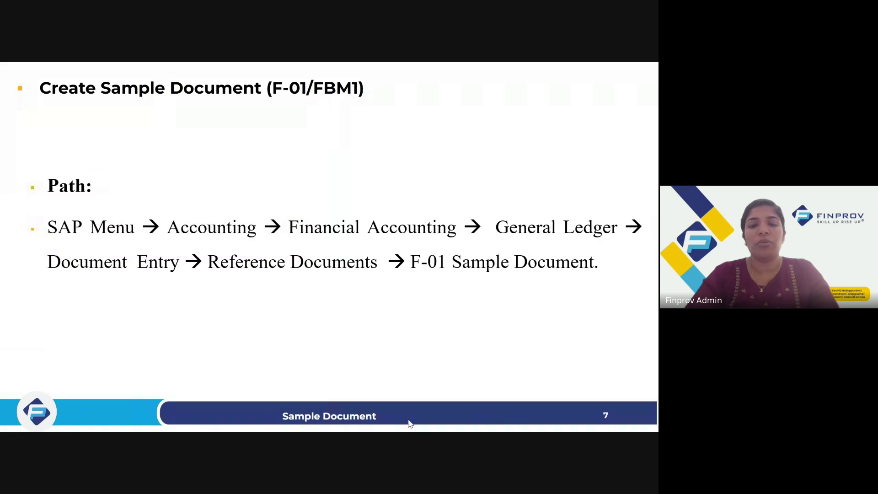
click(408, 421)
click(410, 423)
click(410, 423)
click(410, 423)
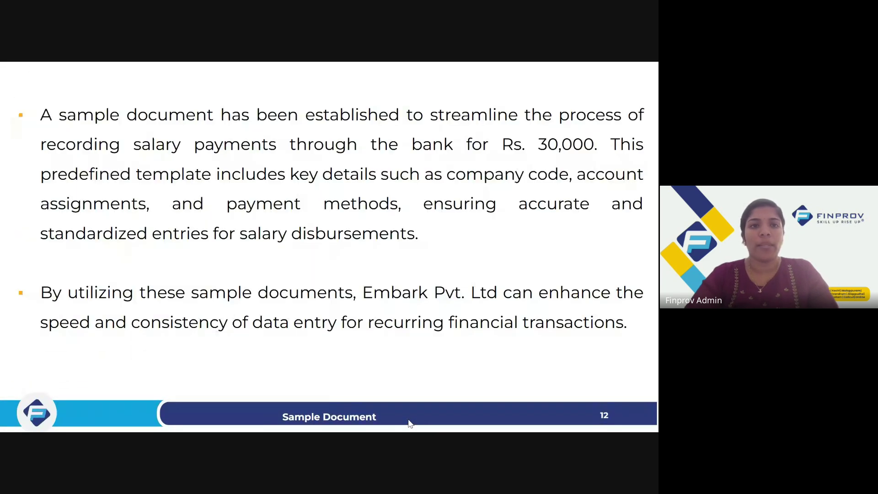
click(410, 422)
click(410, 423)
click(410, 422)
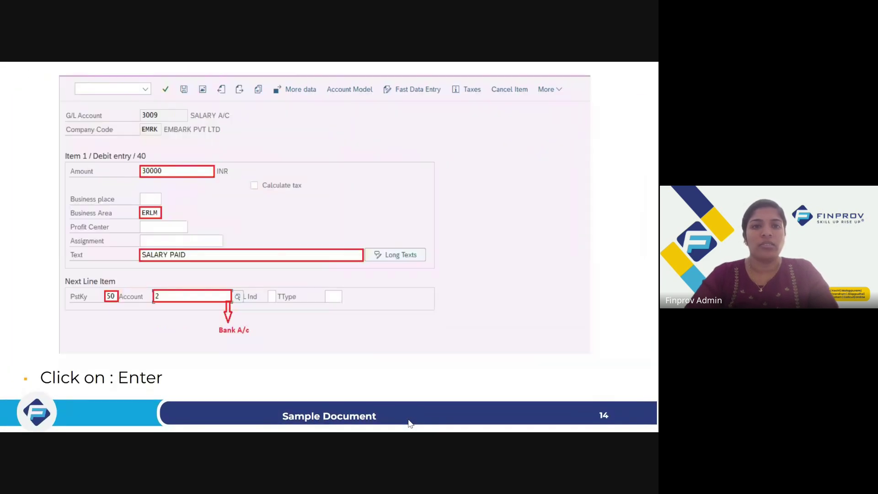
click(410, 423)
click(410, 423)
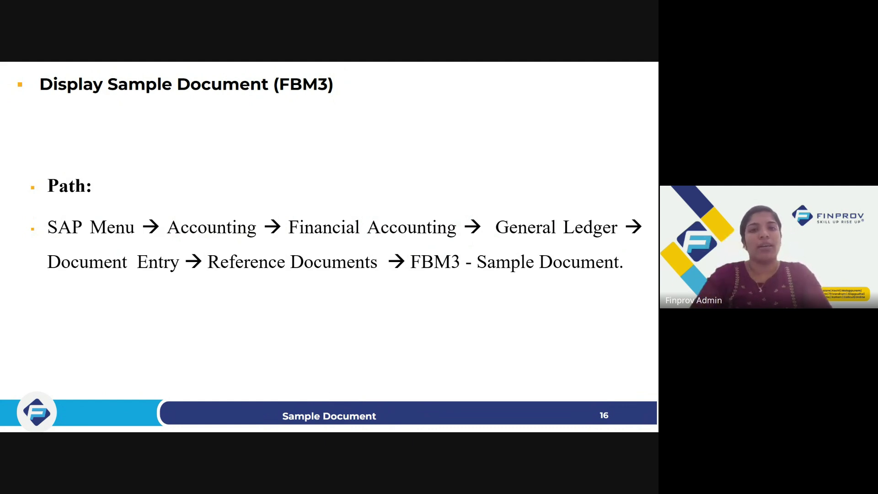
click(402, 420)
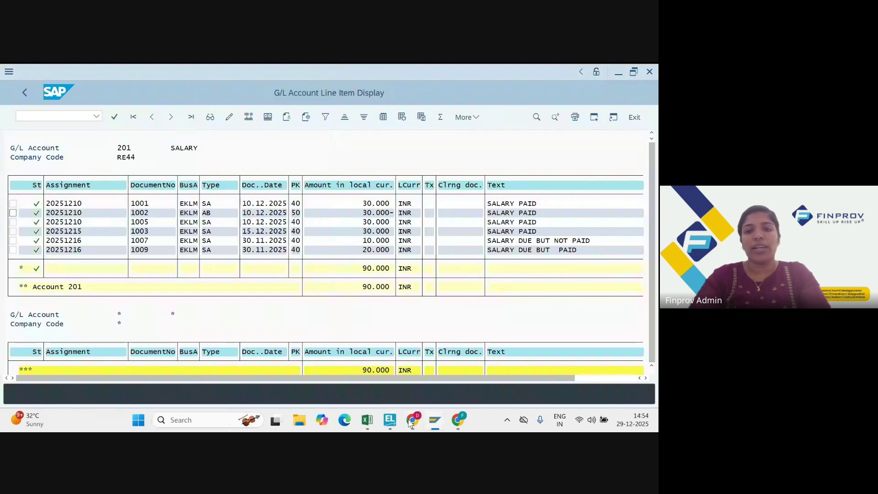
click(402, 419)
click(409, 421)
mouse_move(447, 420)
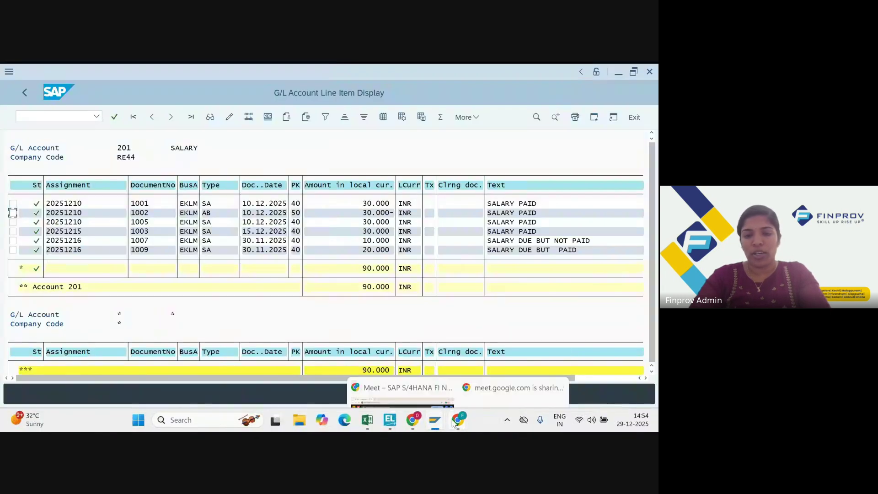
click(381, 362)
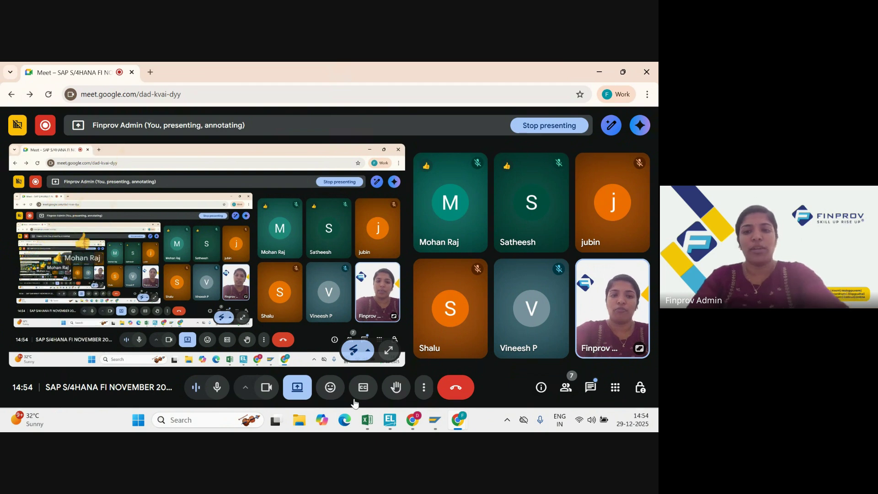
mouse_move(435, 420)
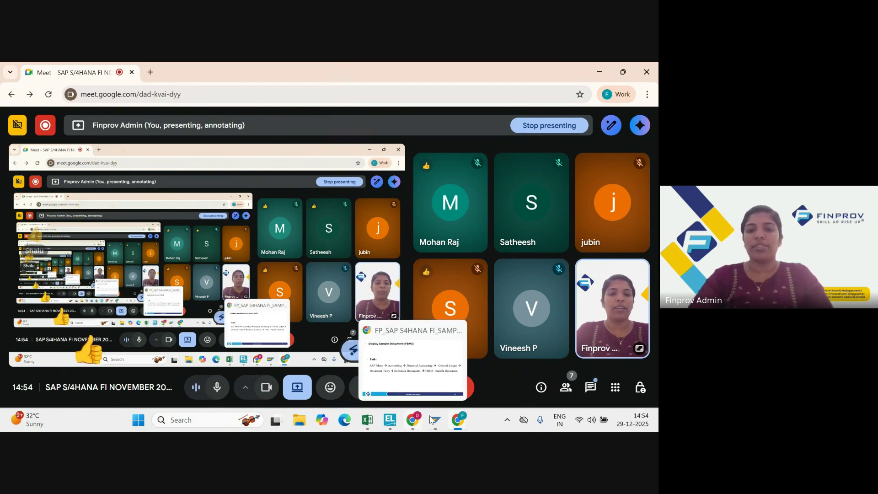
Step: Switch back to SAP and open transaction FBM3 for displaying sample documents
click(453, 377)
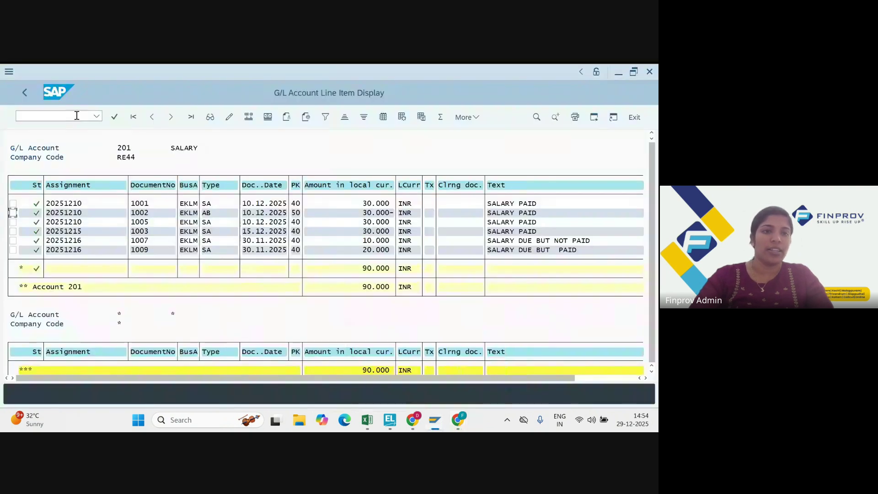
text(/NF)
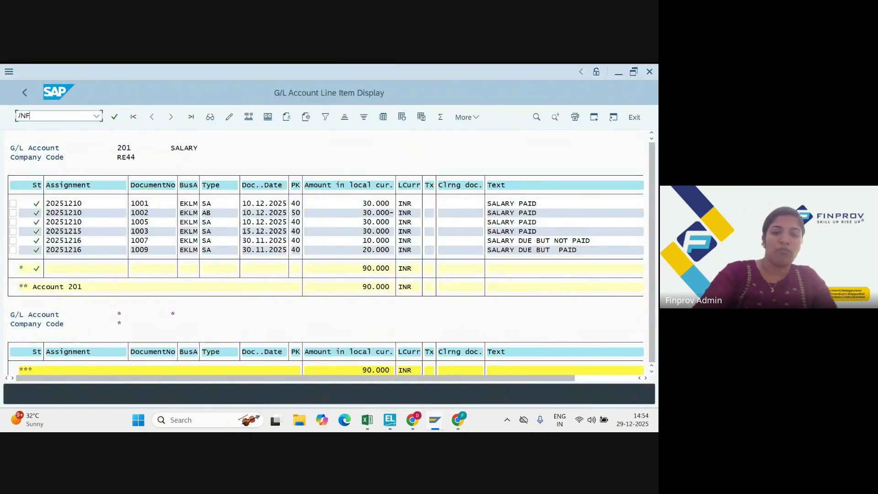
text(BM3)
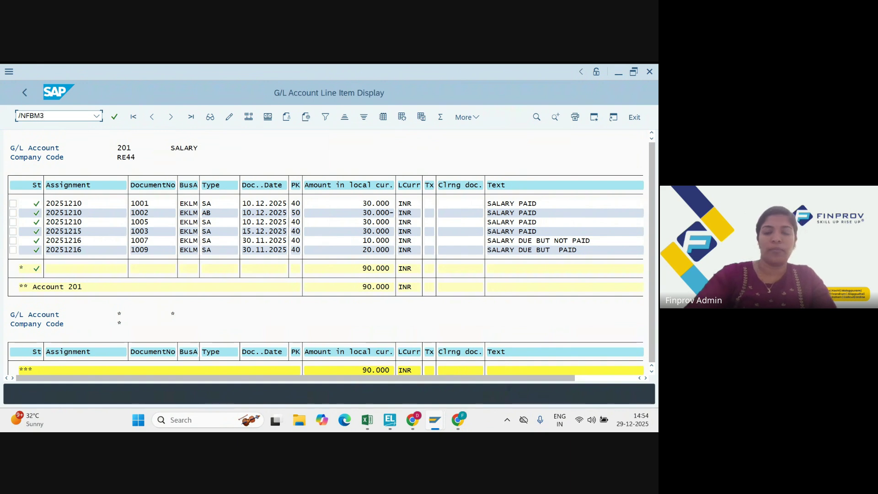
key(Return)
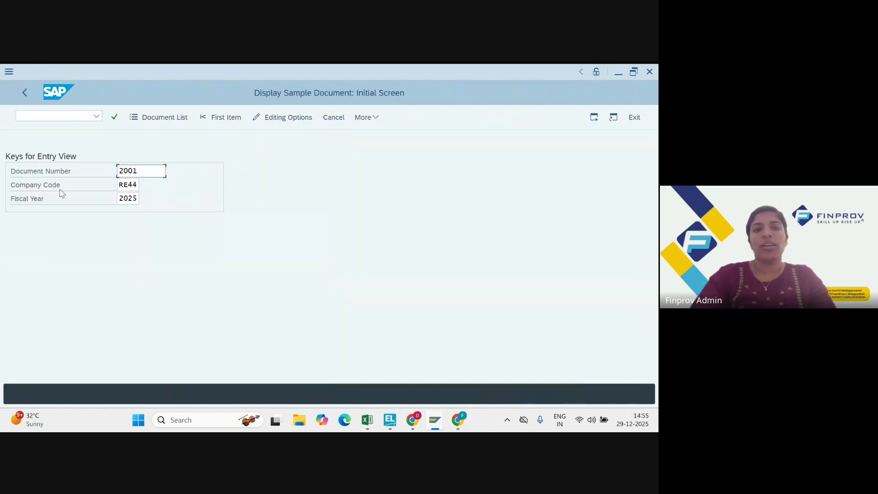
Step: Clear the document number, list the sample documents of company code RE44 and return to the initial screen
click(131, 174)
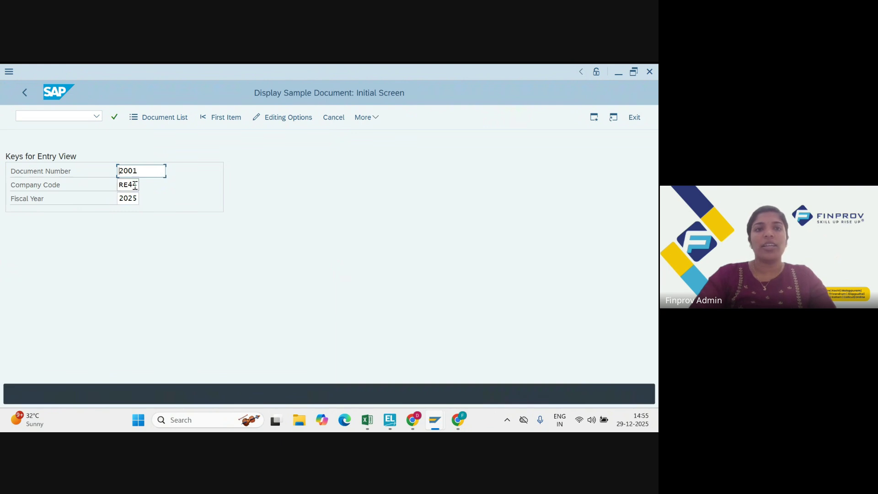
key(BackSpace)
key(BackSpace)
key(BackSpace)
key(BackSpace)
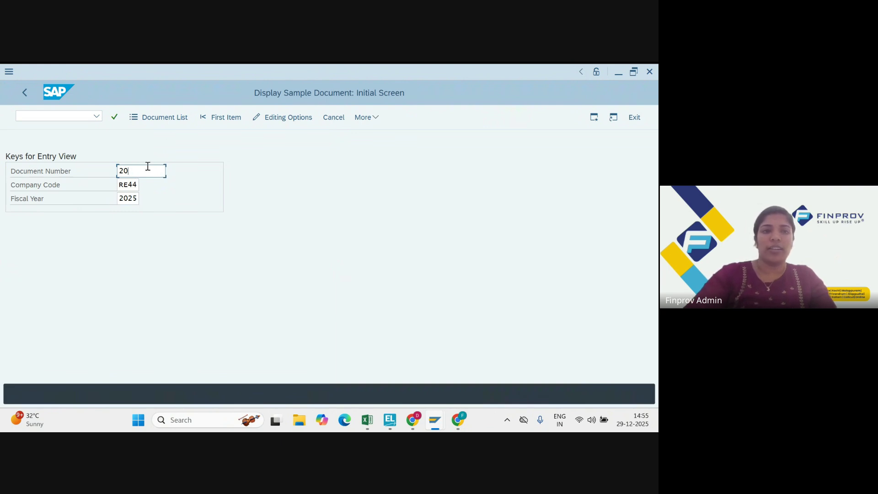
click(162, 120)
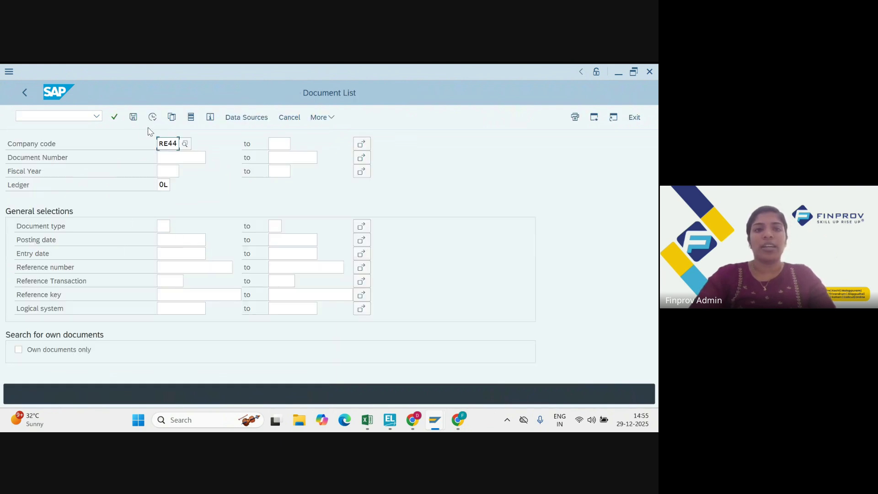
click(155, 120)
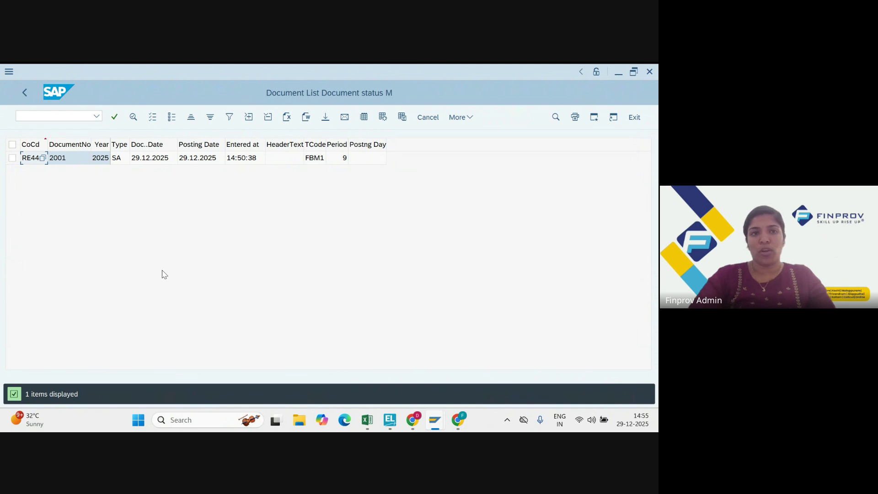
click(23, 95)
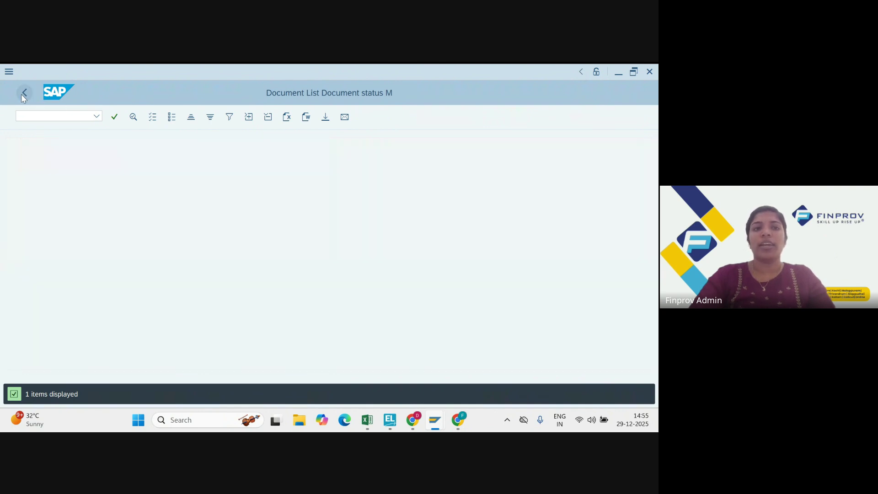
click(23, 93)
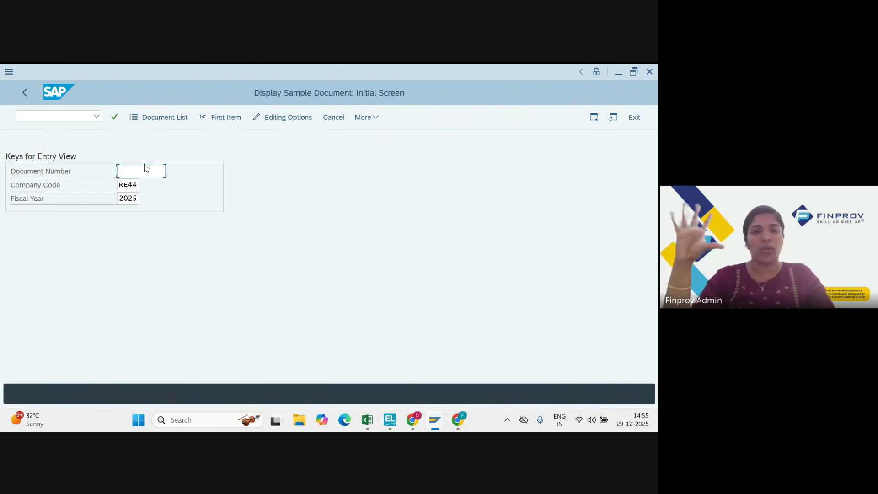
text(20001)
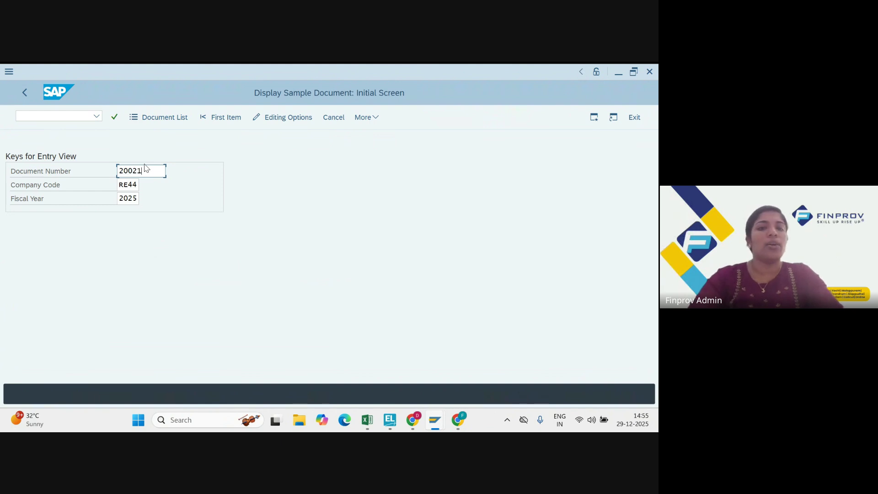
key(BackSpace)
key(BackSpace)
text(1)
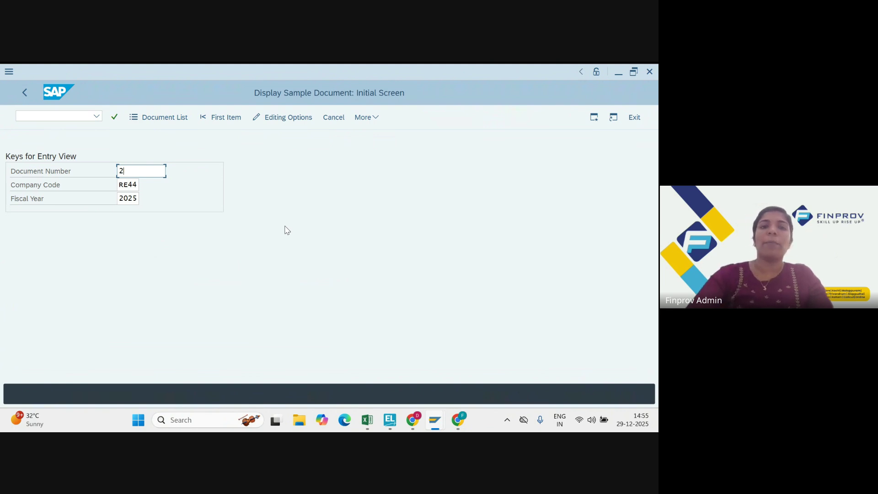
Step: Run the document list for company code RE44 and open sample document 2001 from it
click(166, 124)
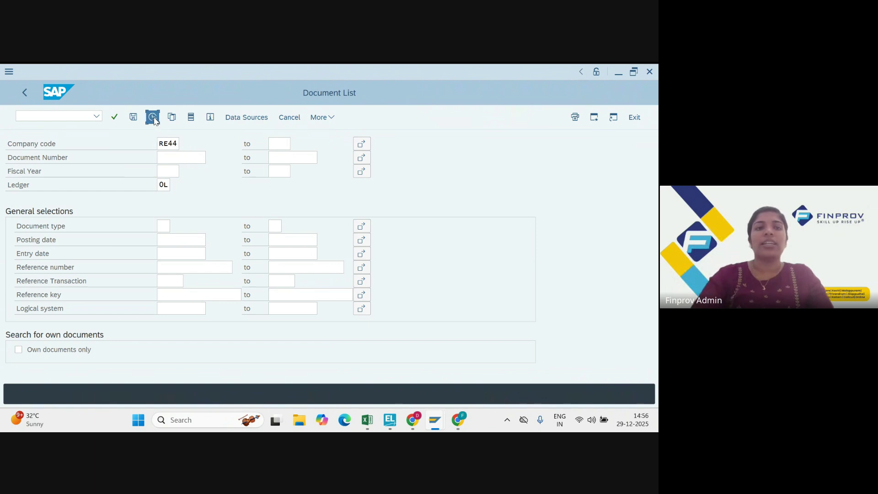
click(153, 117)
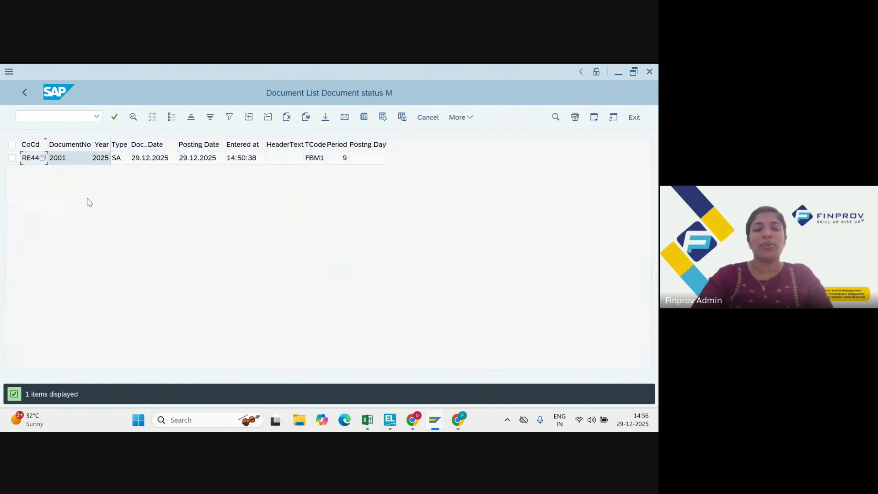
double_click(84, 158)
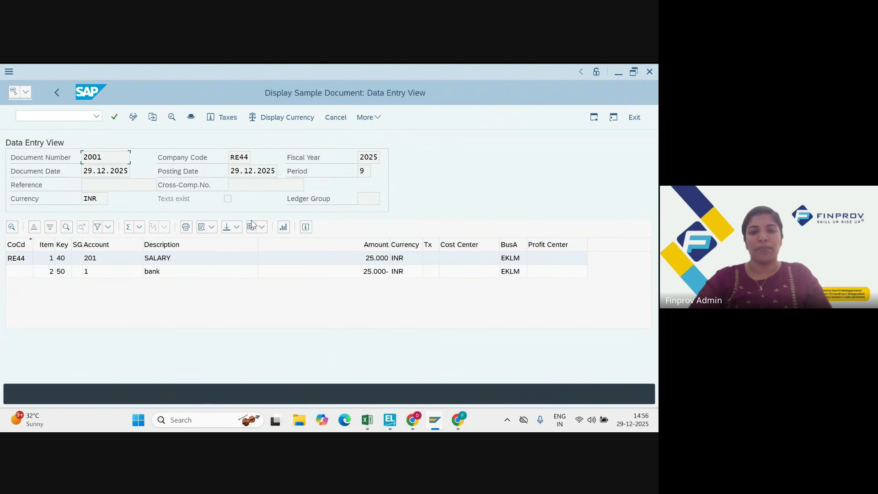
mouse_move(458, 418)
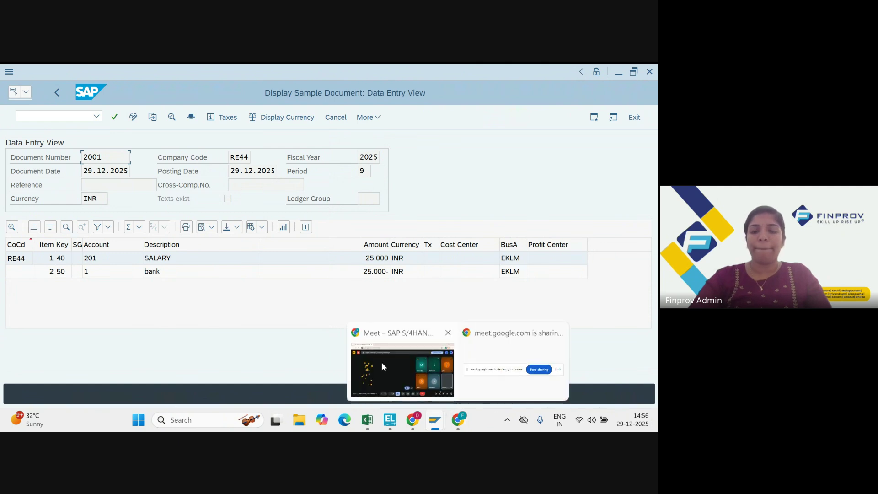
click(381, 362)
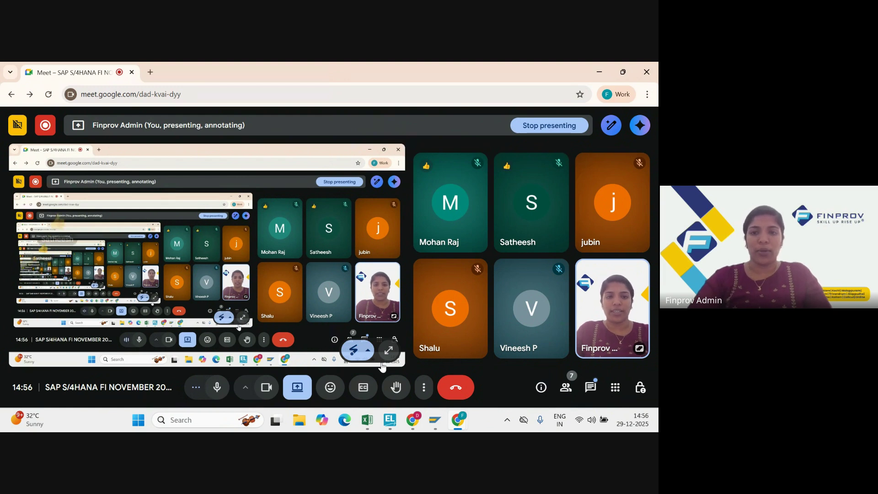
mouse_move(430, 430)
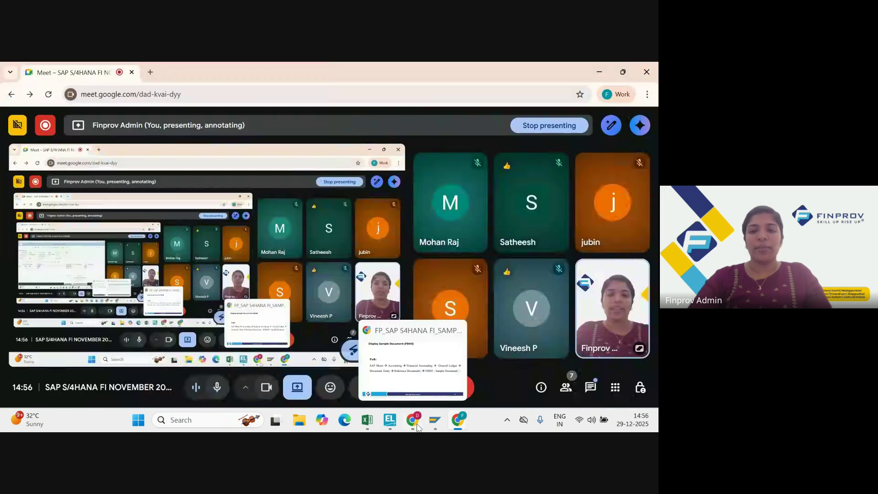
click(417, 384)
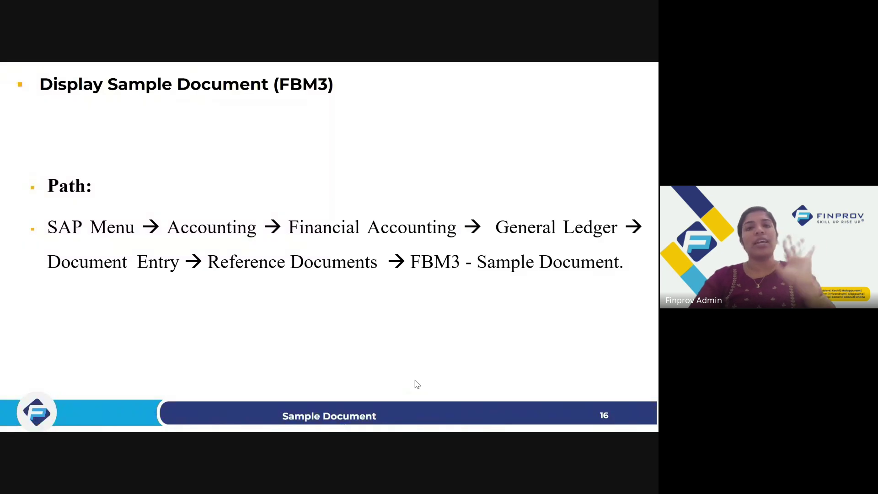
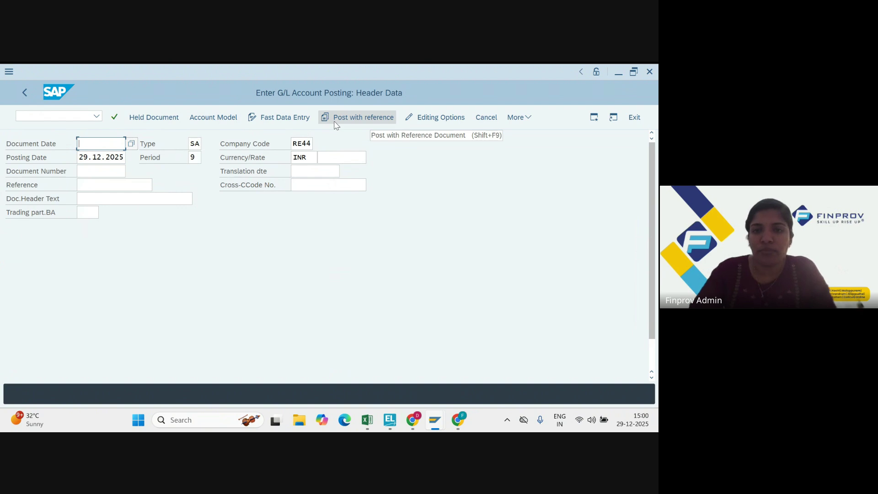
Step: Start a G/L account posting with reference and enter 2001 as the reference document number
click(336, 123)
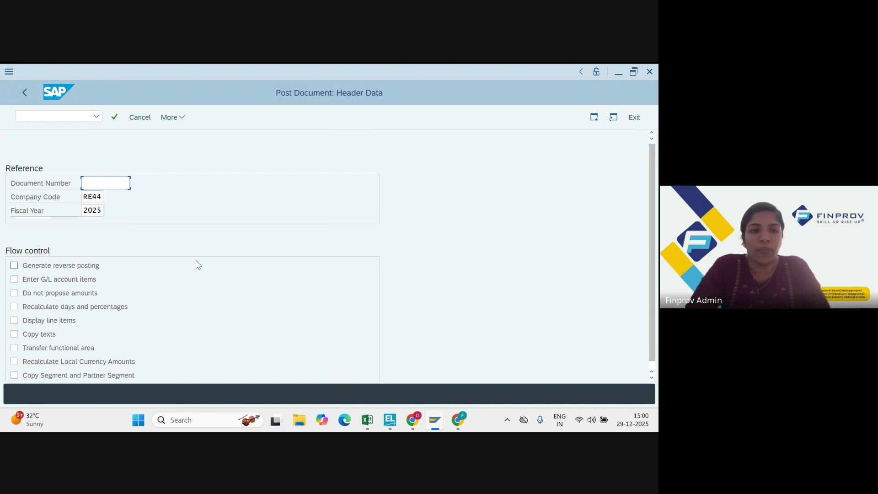
text(2001)
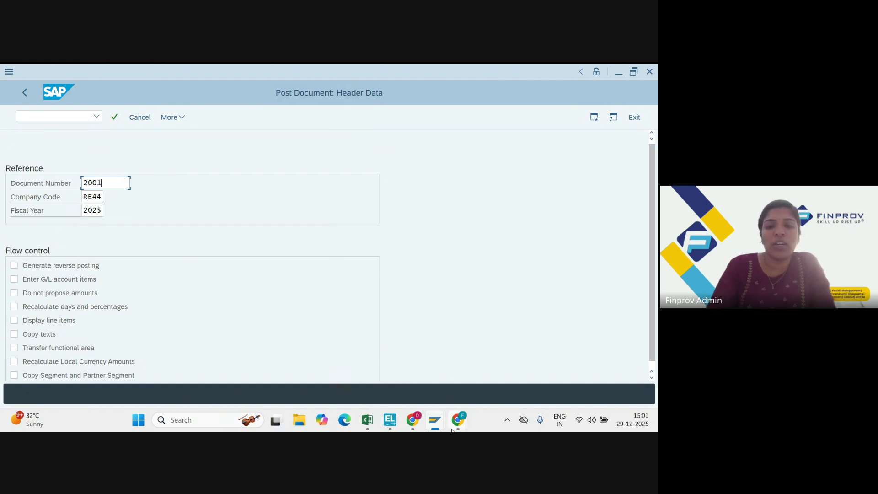
mouse_move(457, 419)
click(374, 380)
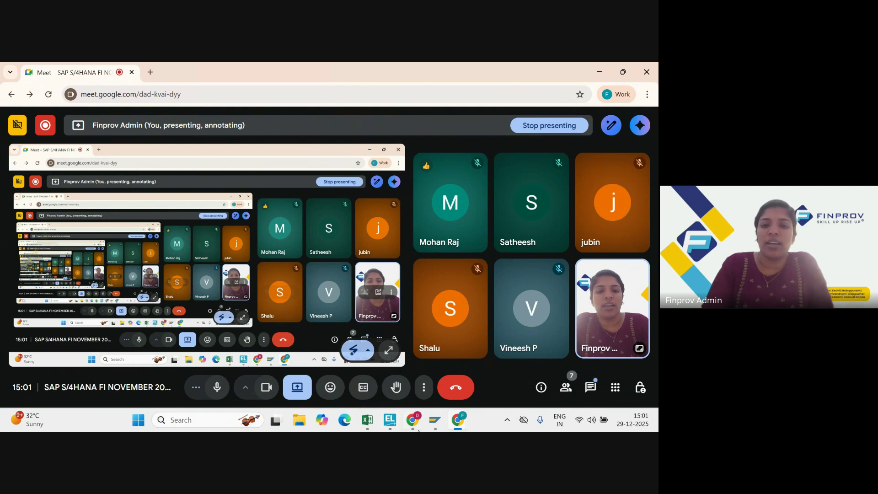
Step: Switch back to SAP and review the header data and first line item copied from the reference document
mouse_move(434, 428)
click(471, 379)
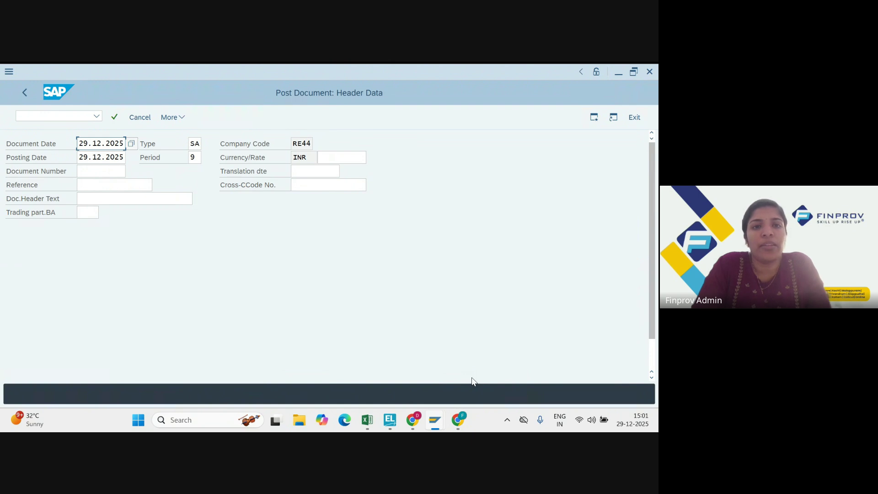
click(651, 378)
click(652, 378)
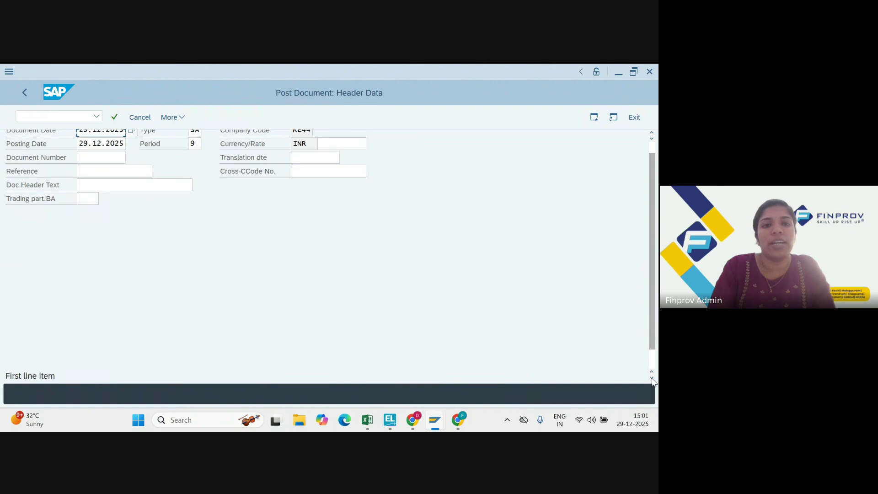
click(651, 379)
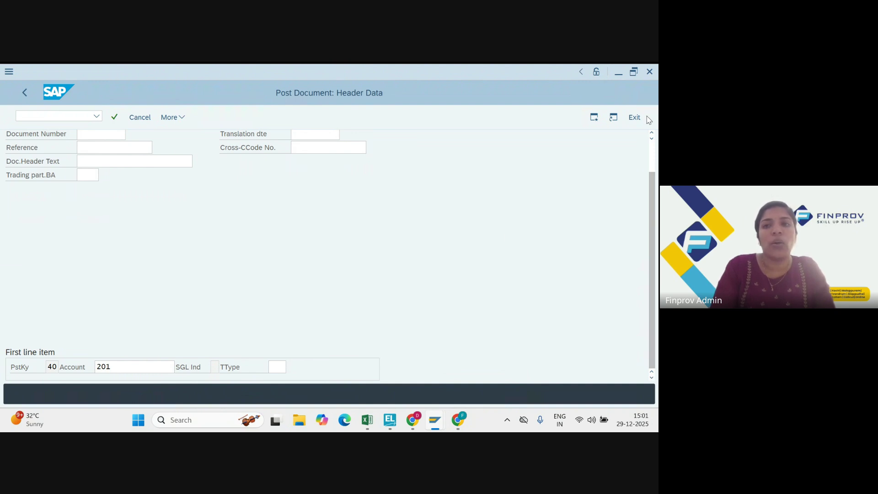
click(651, 132)
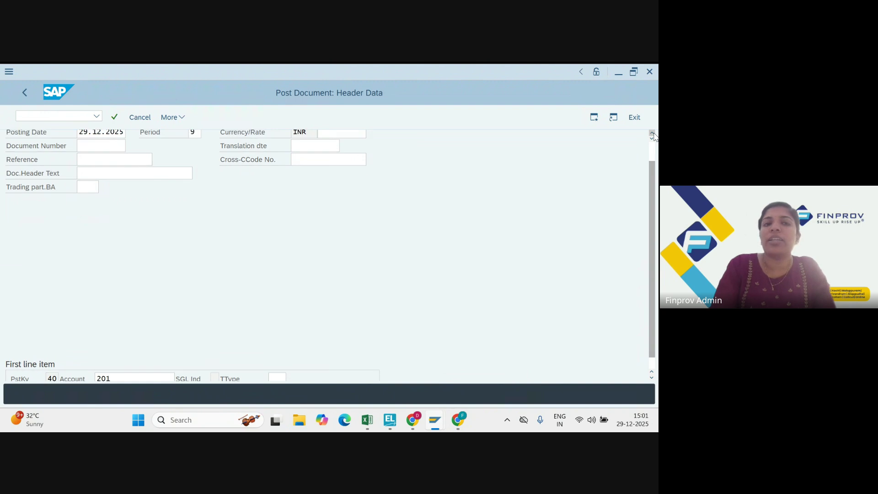
click(653, 133)
click(652, 133)
click(652, 133)
click(653, 133)
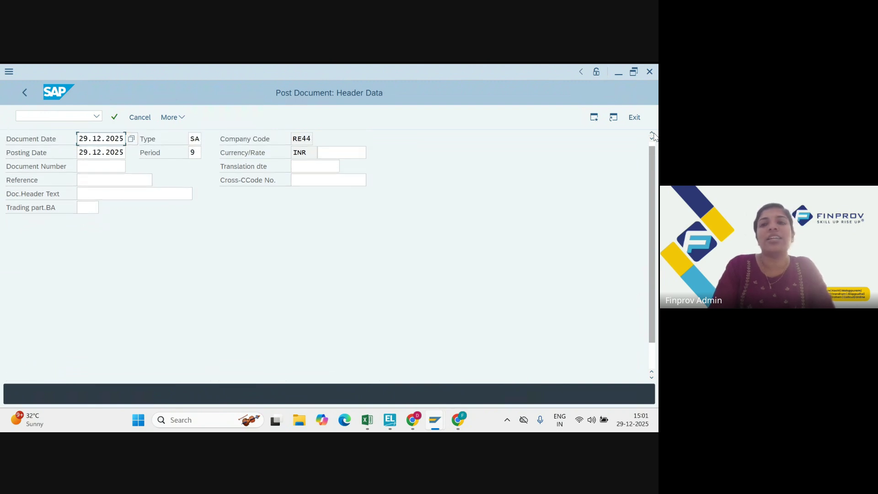
click(653, 134)
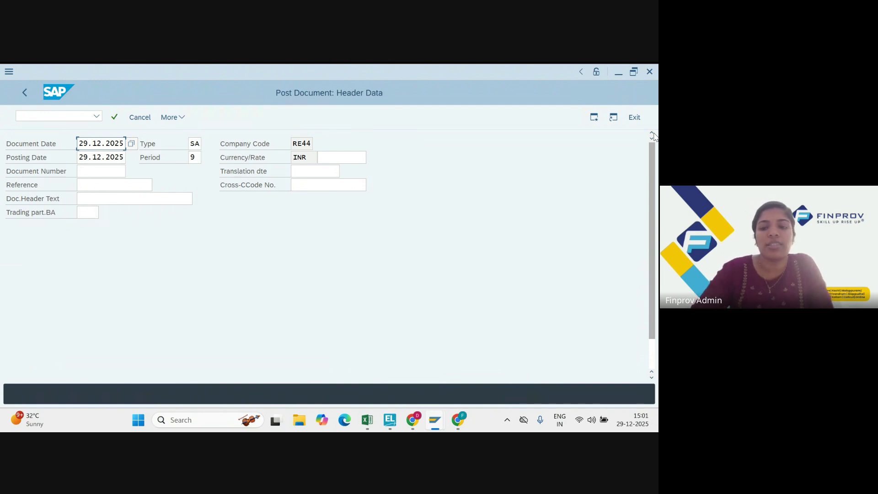
Step: Continue to the document overview, open the salary line item and post the document in company code RE44
key(Return)
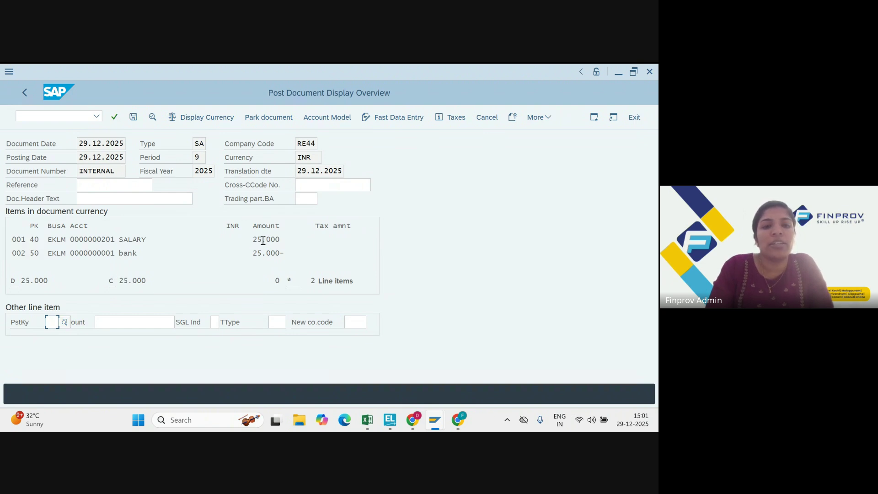
double_click(134, 243)
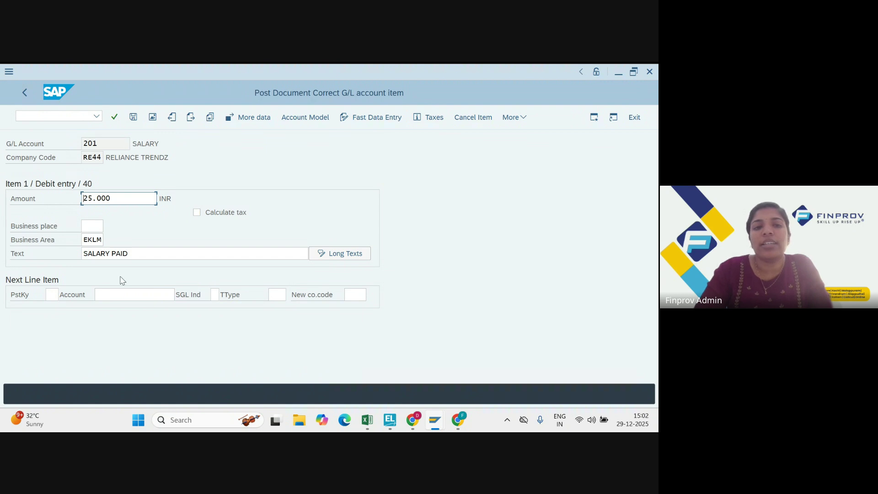
click(132, 117)
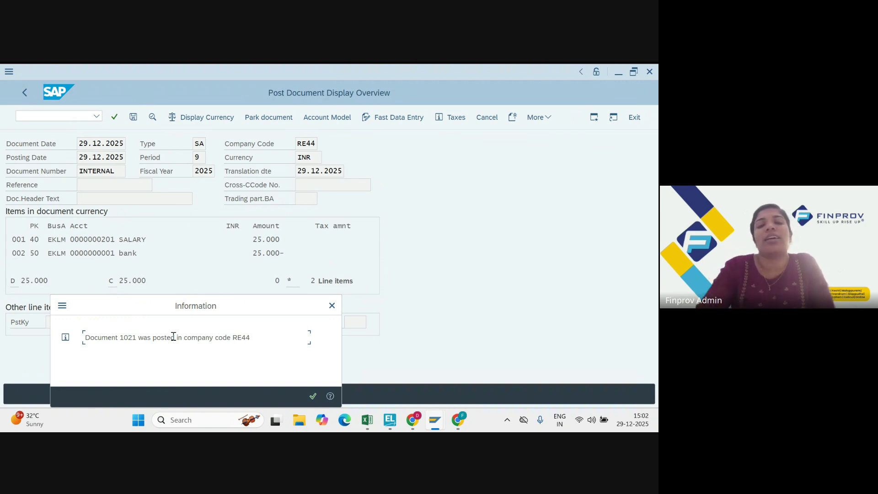
click(313, 396)
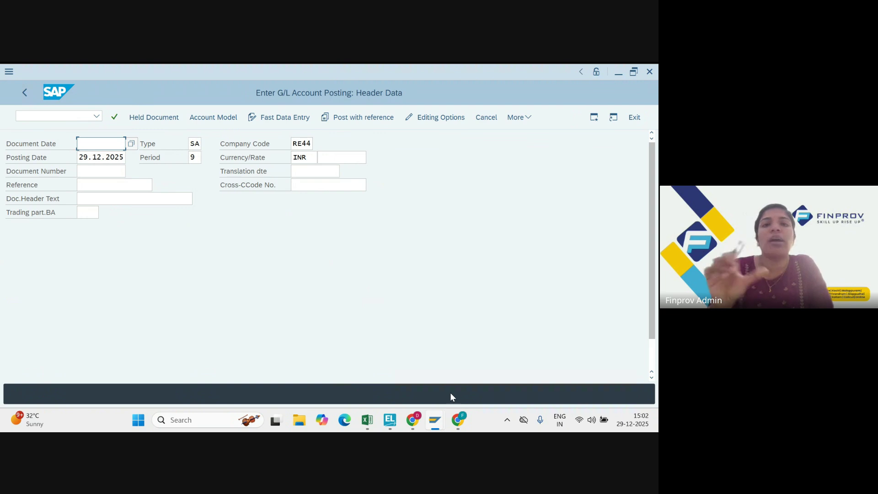
mouse_move(458, 420)
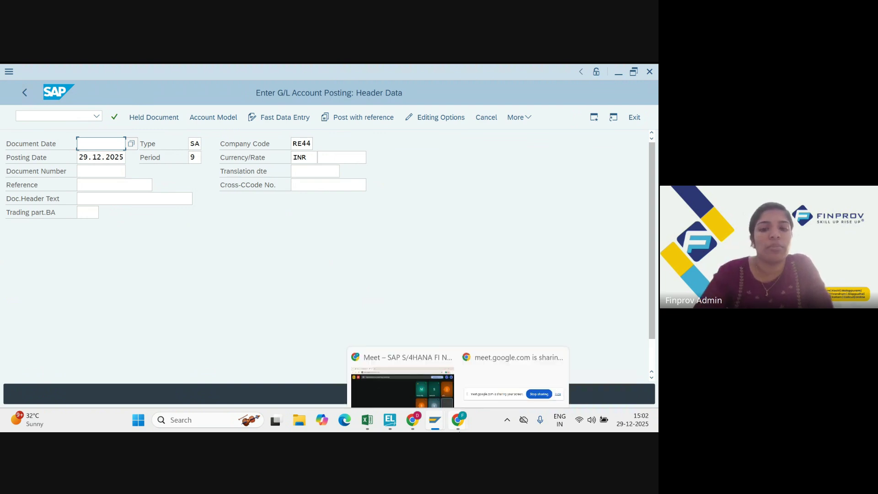
click(410, 381)
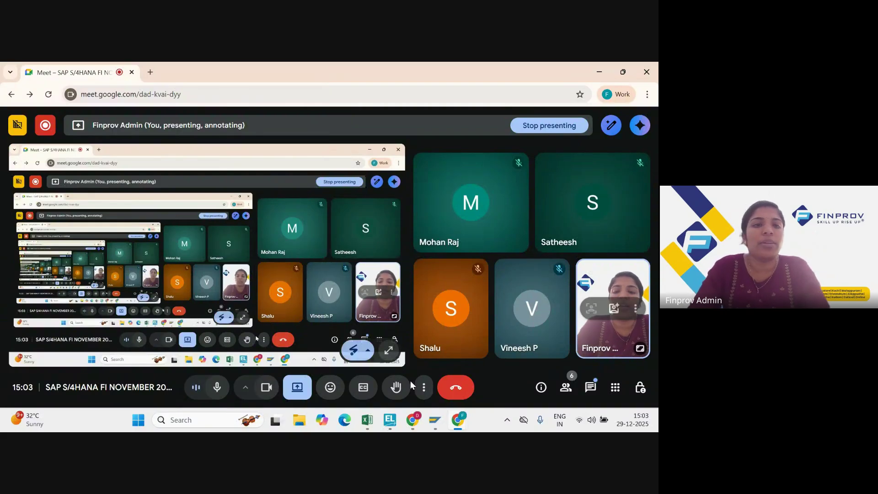
key(alt+Tab)
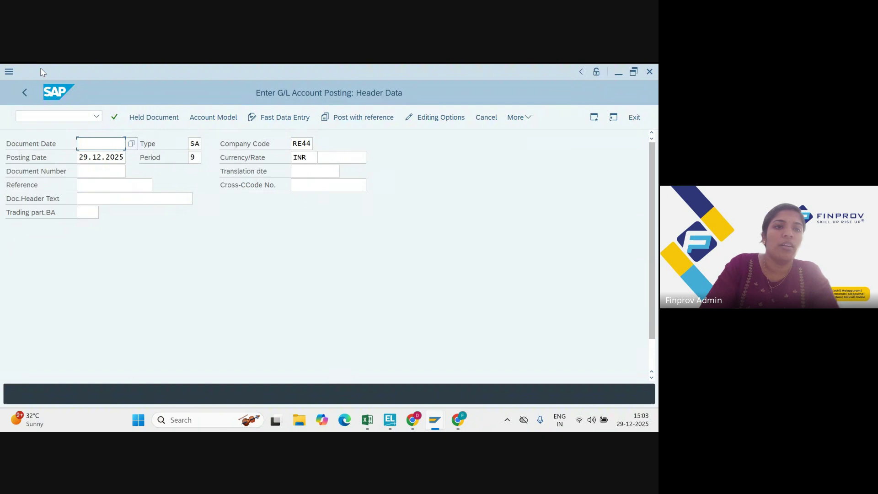
Step: Open transaction FBL3N and display the line items of G/L account 201 in company code RE44 down to the grand total
click(97, 116)
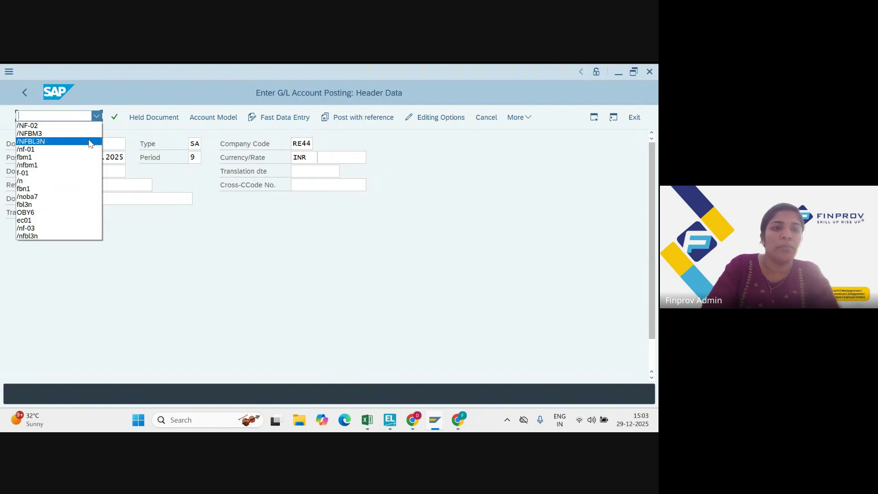
click(87, 141)
key(Return)
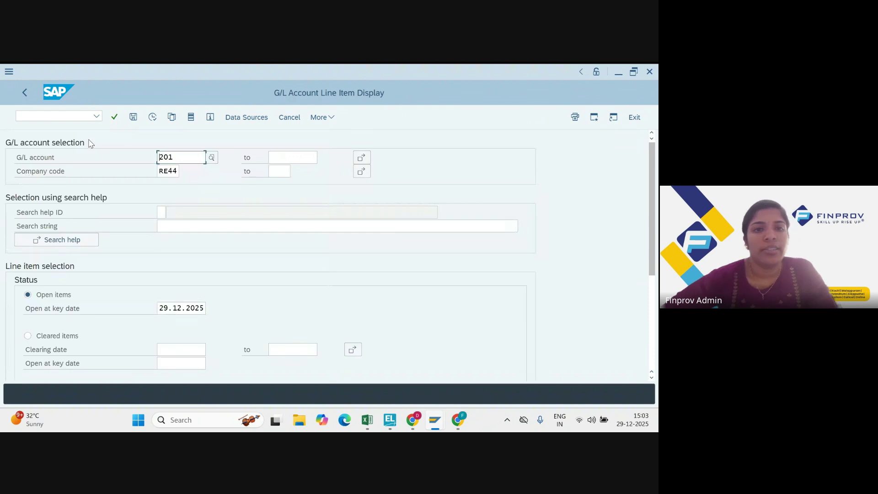
click(148, 116)
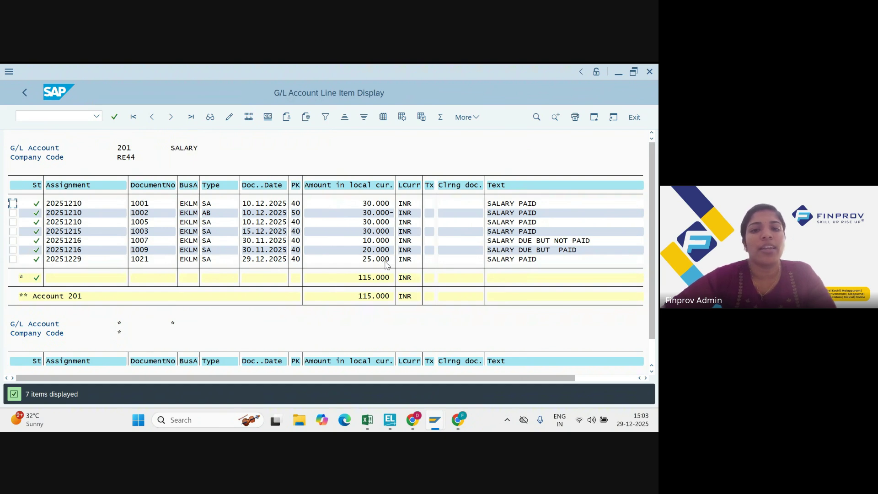
key(ctrl+F8)
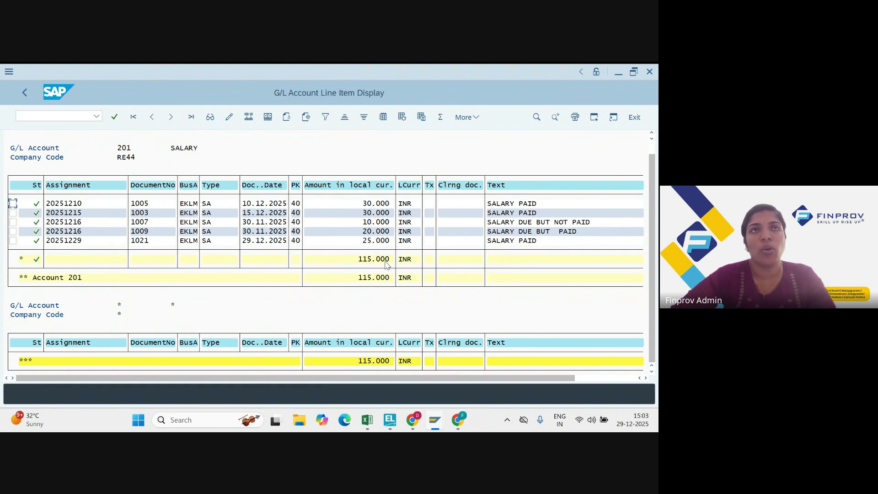
key(alt+Tab)
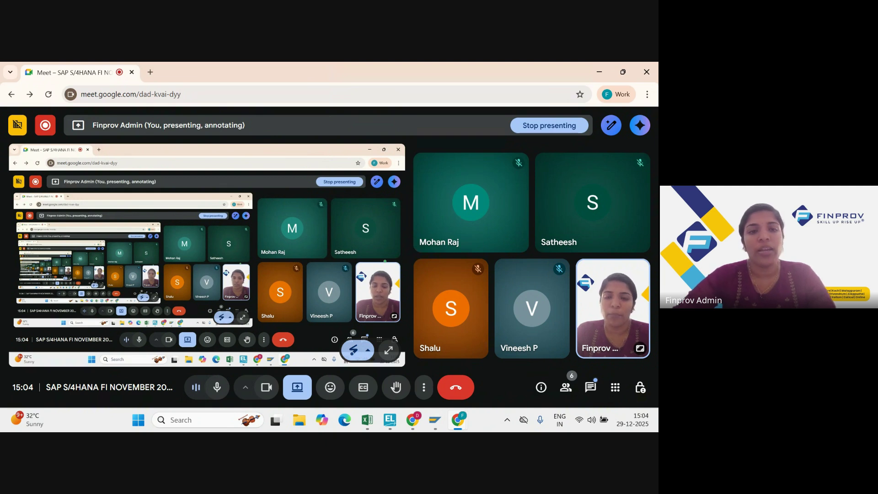
key(alt)
key(alt+Tab)
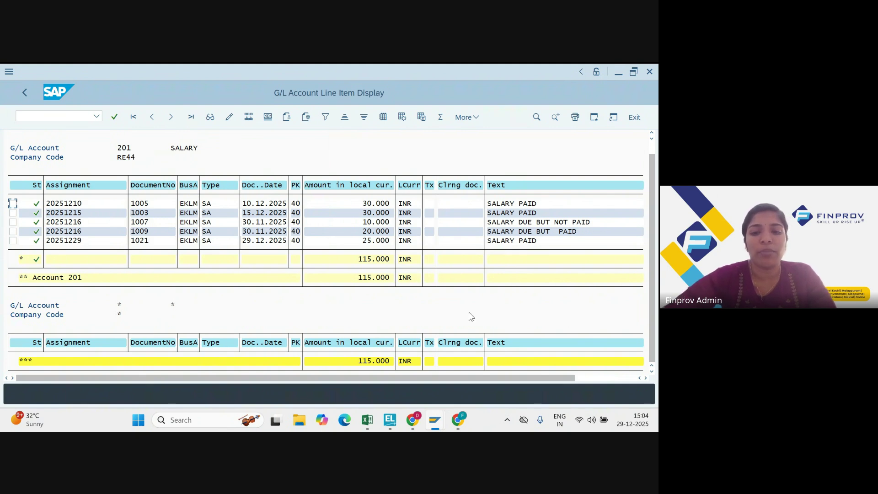
click(408, 428)
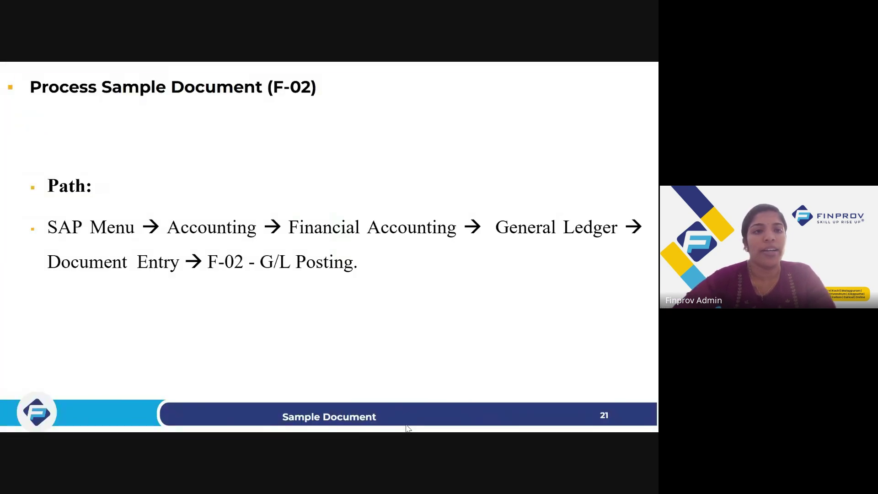
key(Right)
key(Right)
key(Right)
key(Right)
key(Right)
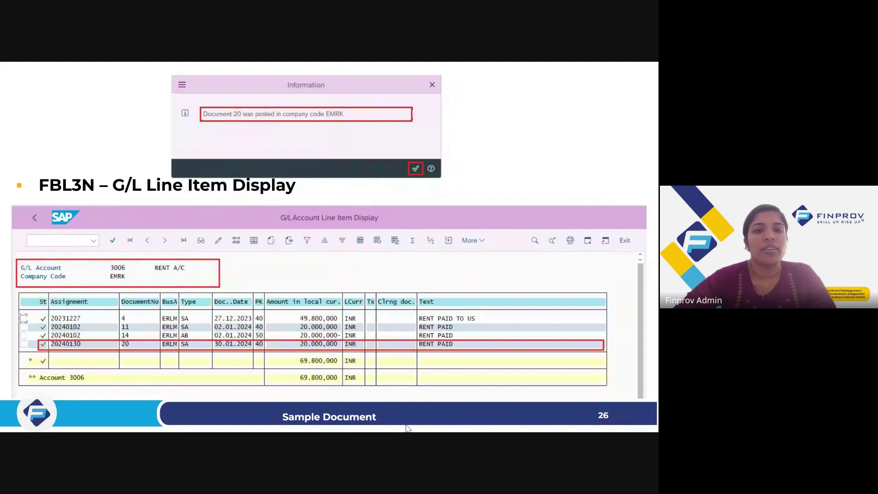
key(Right)
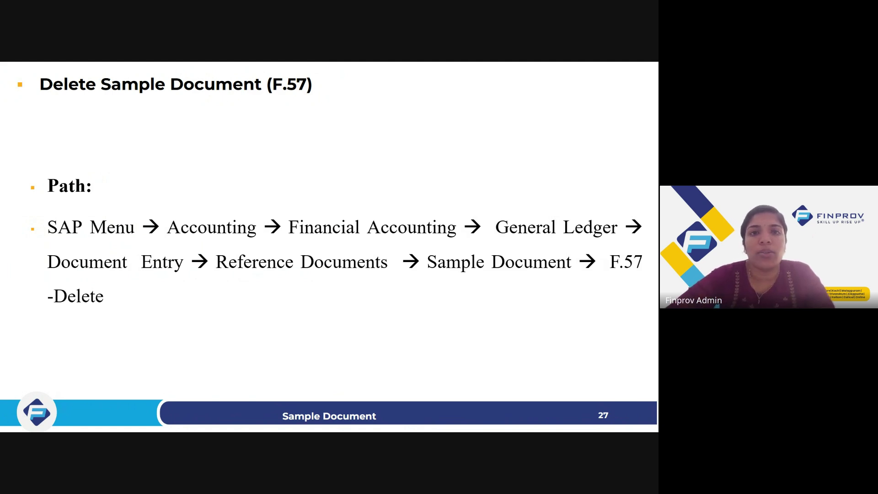
Step: Switch back to SAP and open transaction F.57 for deleting reference documents
key(alt+Tab)
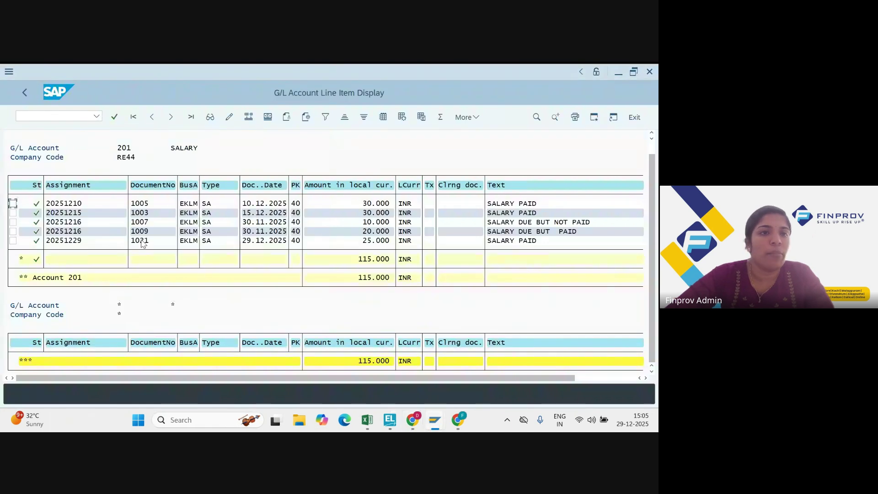
click(82, 116)
text(/)
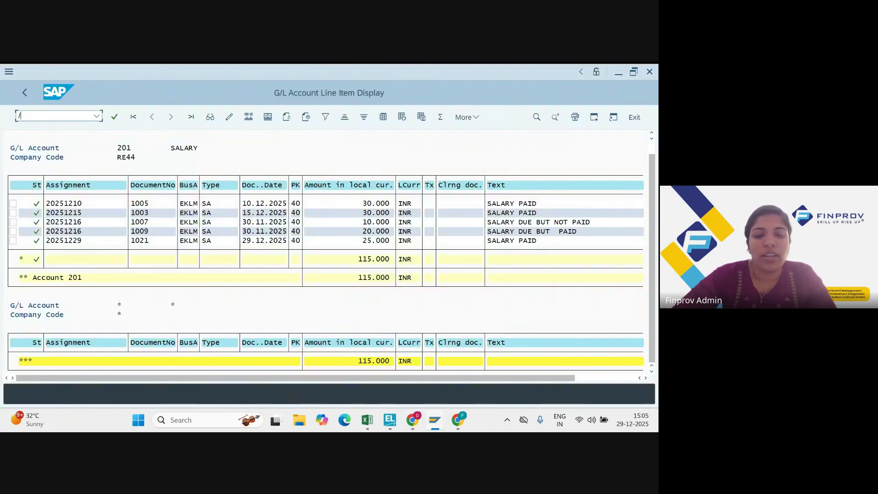
text(NF.)
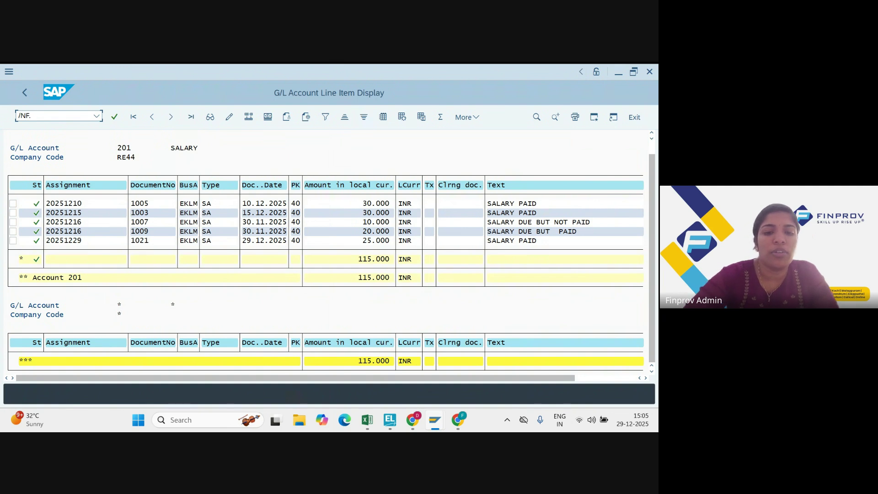
text(57)
key(Return)
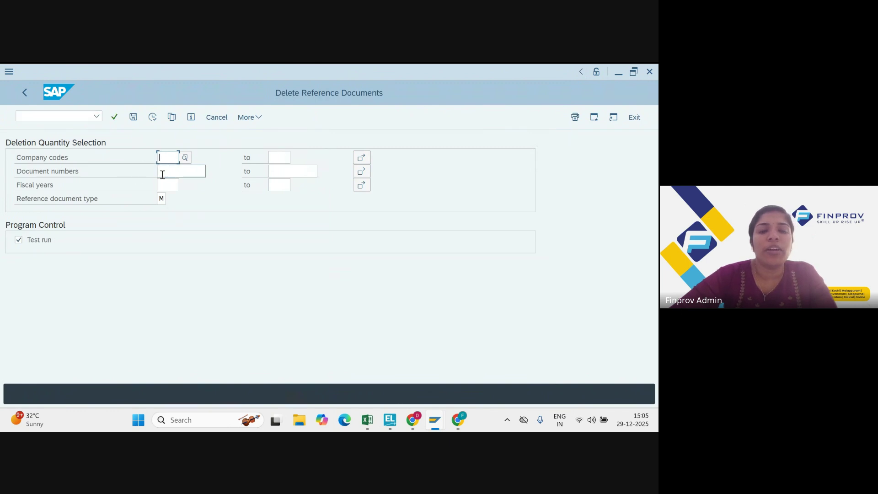
Step: Select company code RE44 and document number 2001 for deletion and turn off the test run
click(174, 156)
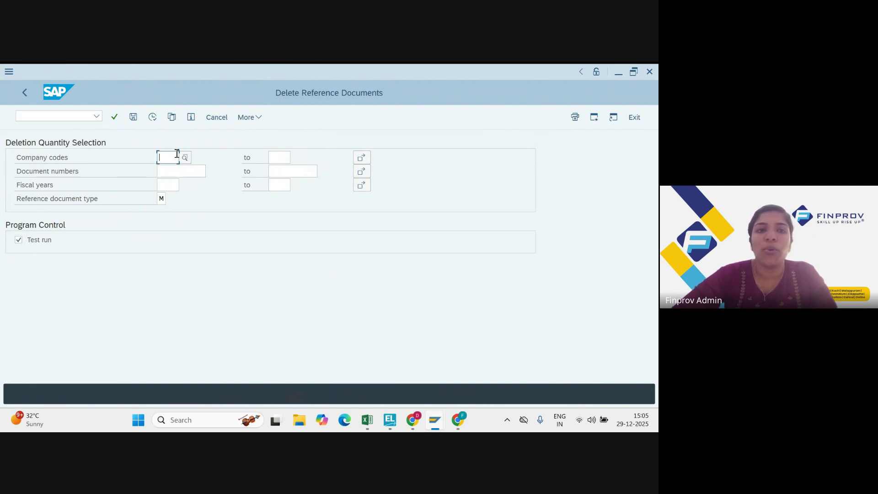
text(RE44)
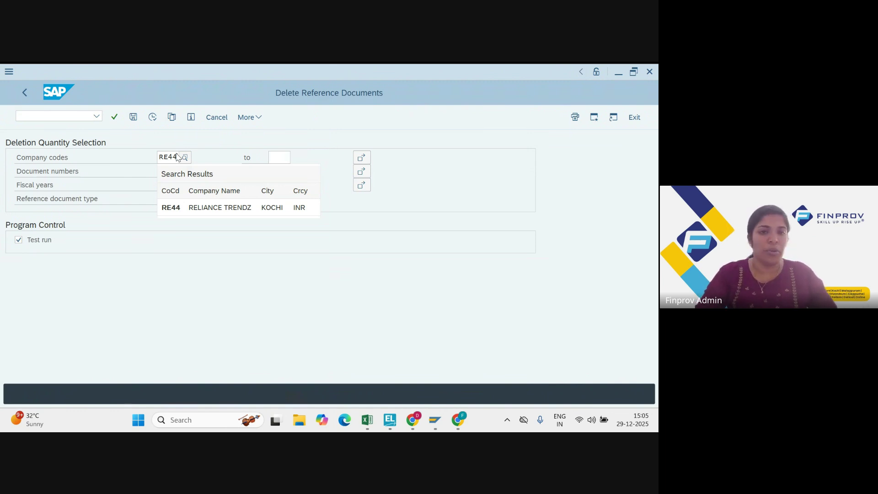
click(184, 208)
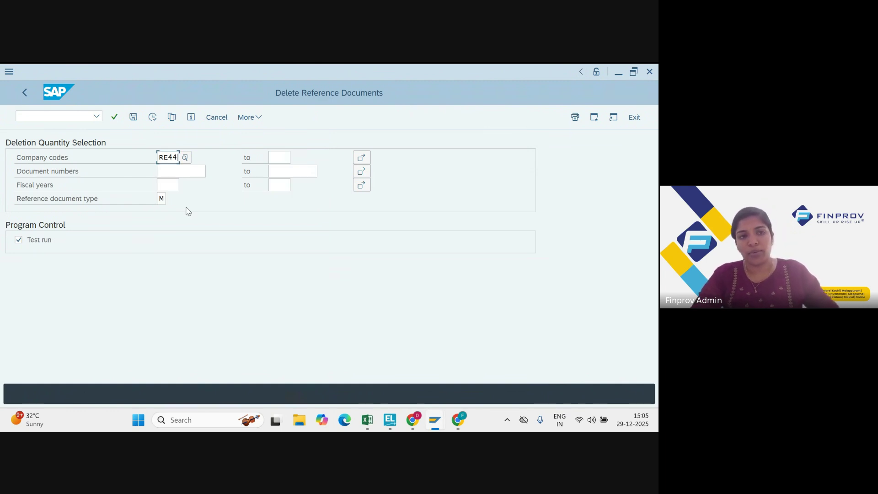
click(176, 172)
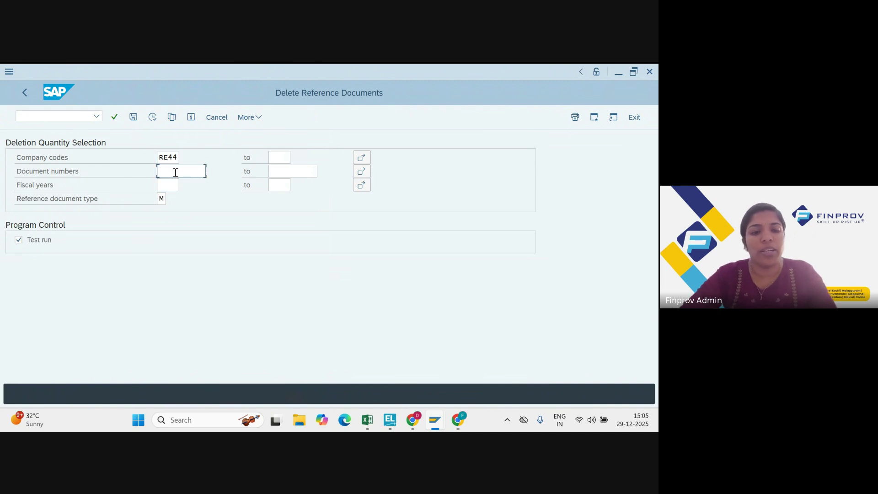
text(2001)
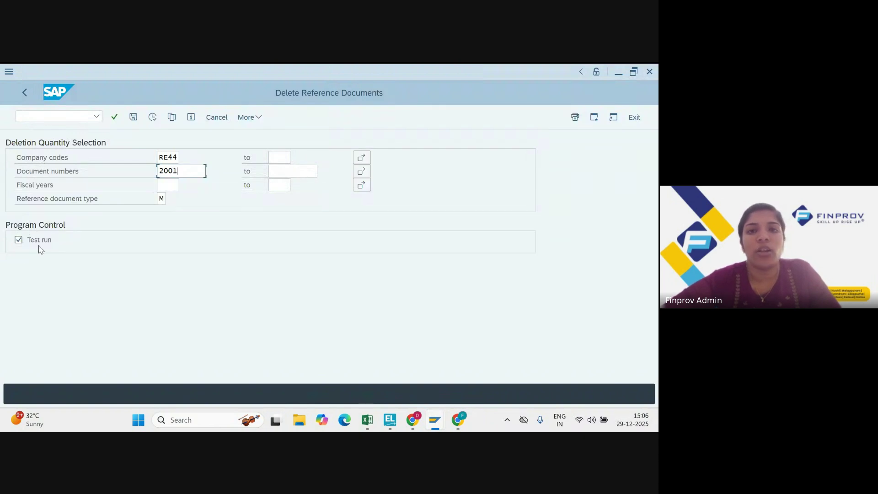
click(18, 240)
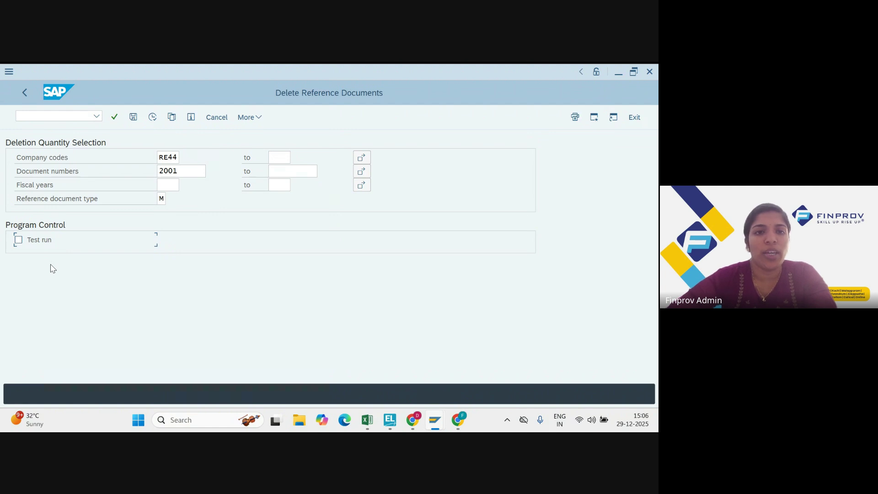
Step: Save the deletion selection under the existing variant name RL44 from the variant directory
click(133, 117)
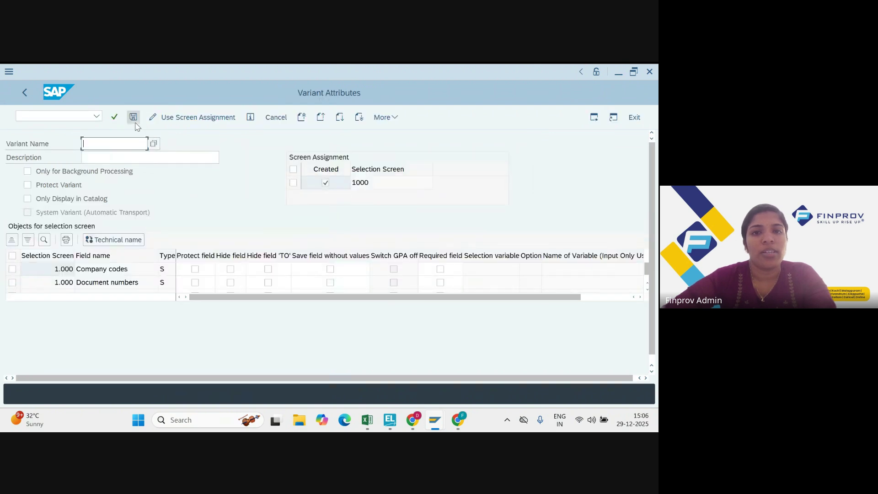
click(133, 120)
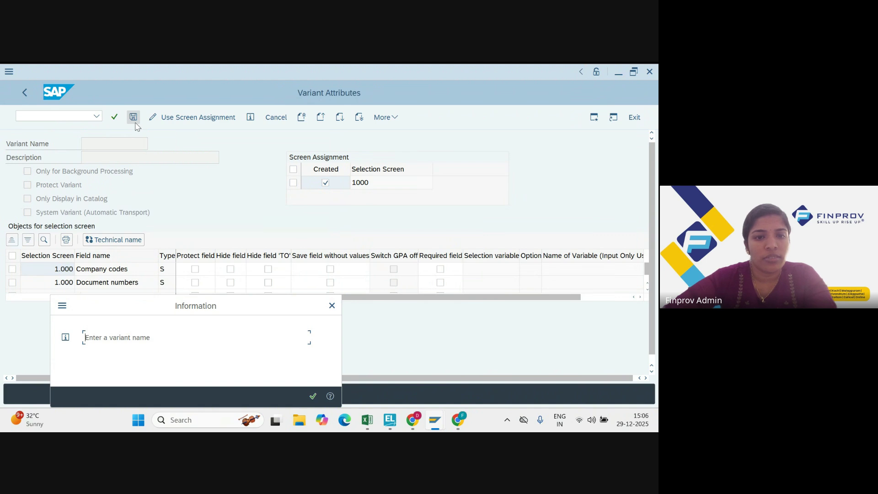
click(314, 395)
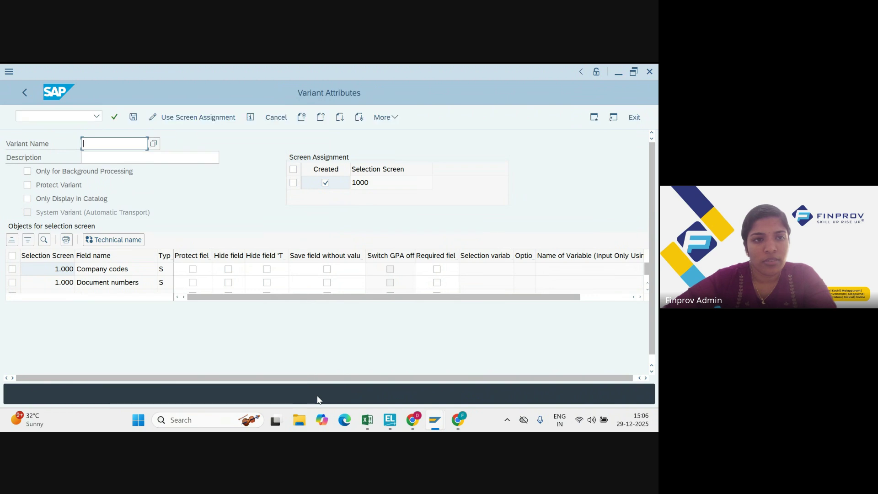
click(153, 143)
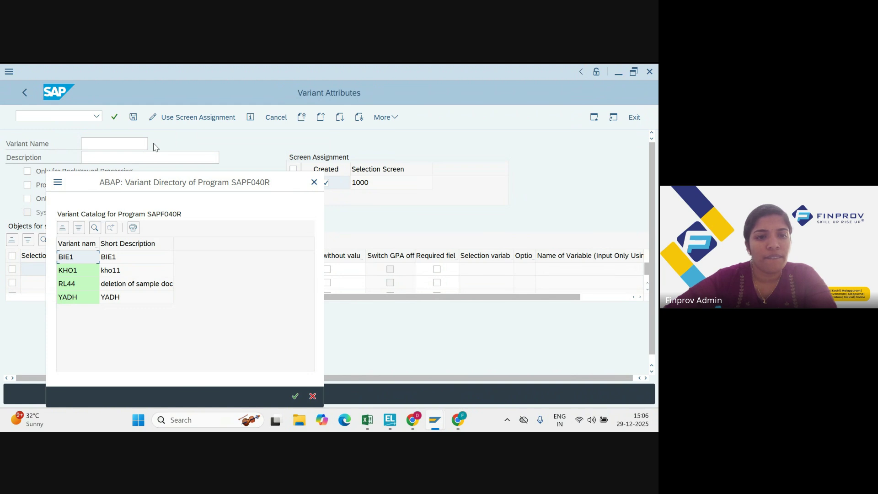
click(77, 283)
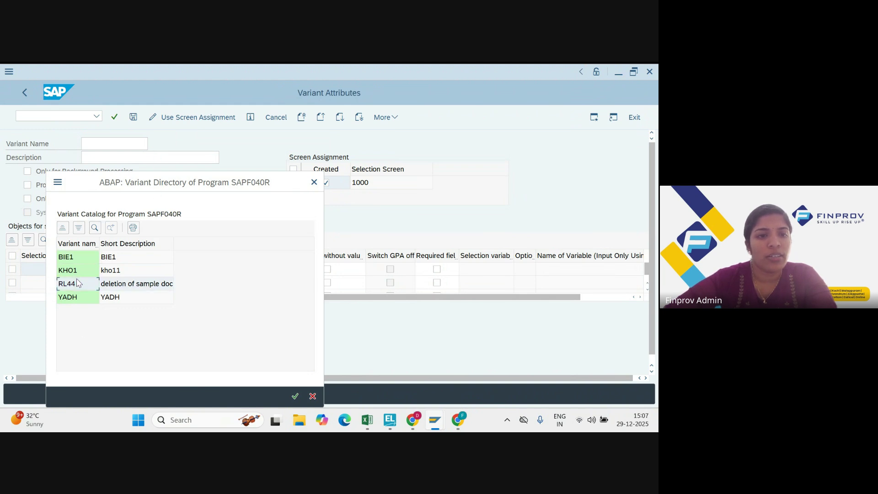
click(295, 397)
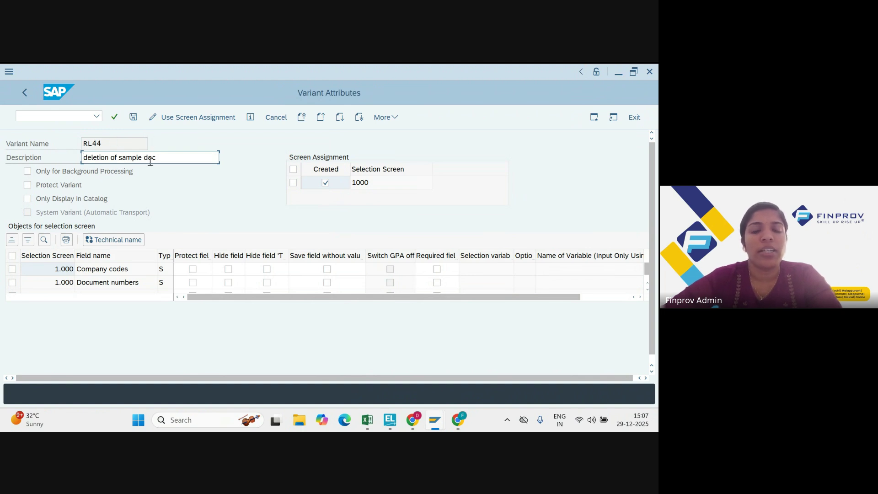
click(133, 117)
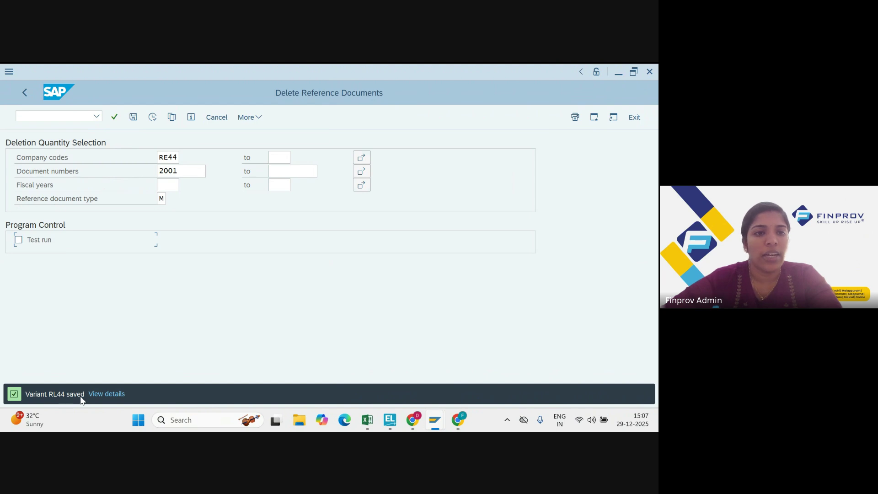
Step: Open transaction FBM3 and display sample document 2001 of company code RE44 for fiscal year 2025
click(97, 116)
click(91, 150)
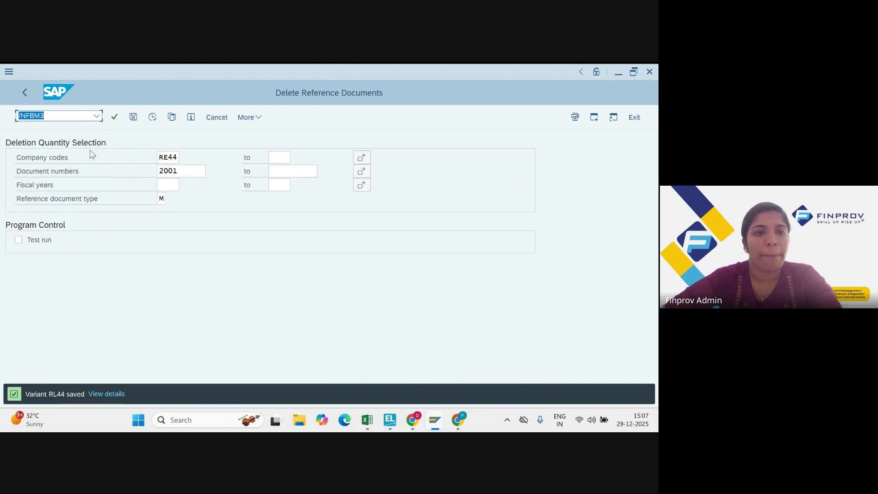
key(Return)
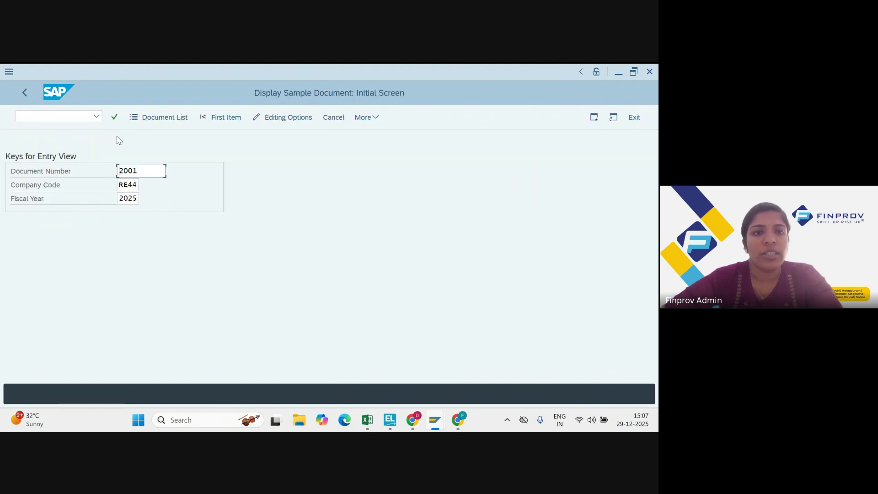
key(Return)
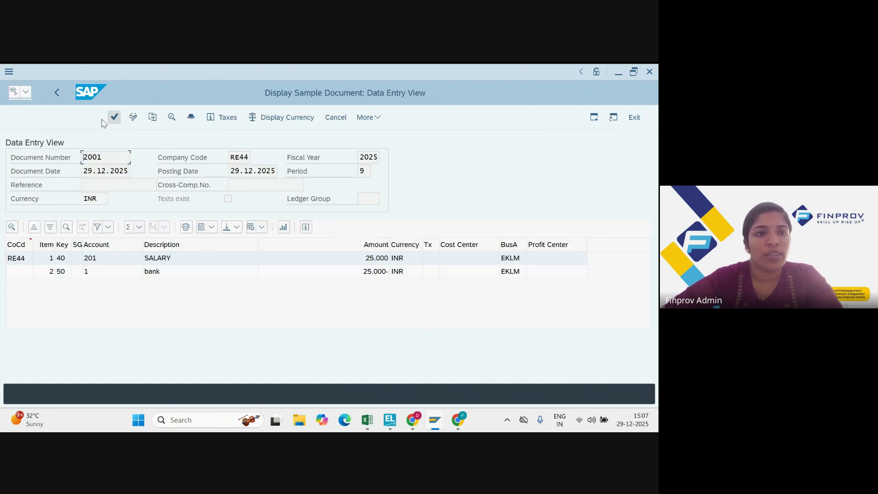
Step: Restart transaction FBM3 and run the document list for the sample documents of company code RE44
click(97, 117)
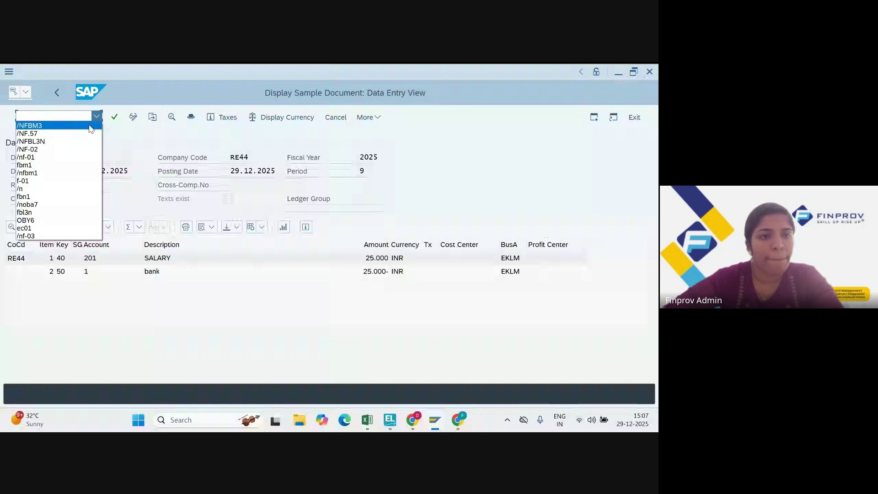
click(89, 125)
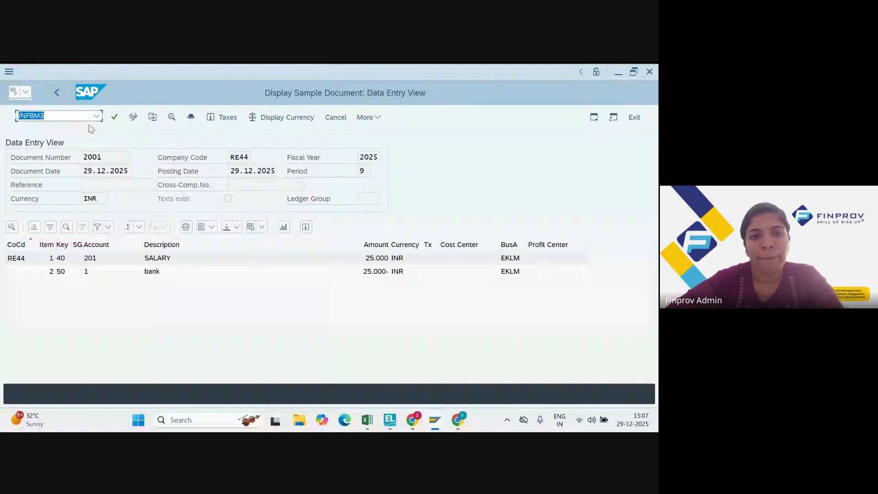
key(Return)
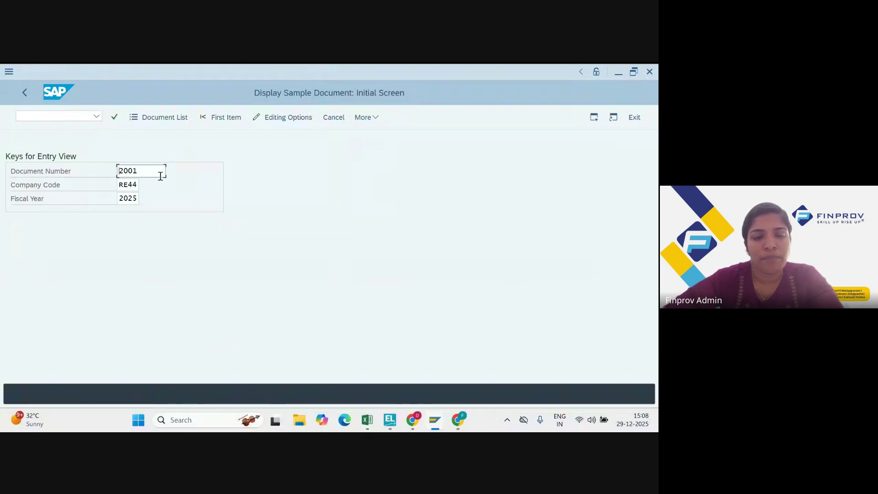
click(164, 119)
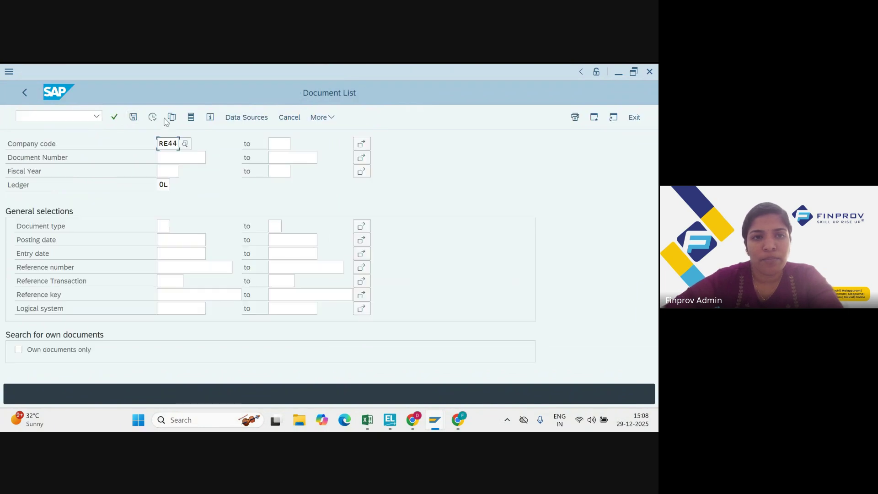
click(153, 117)
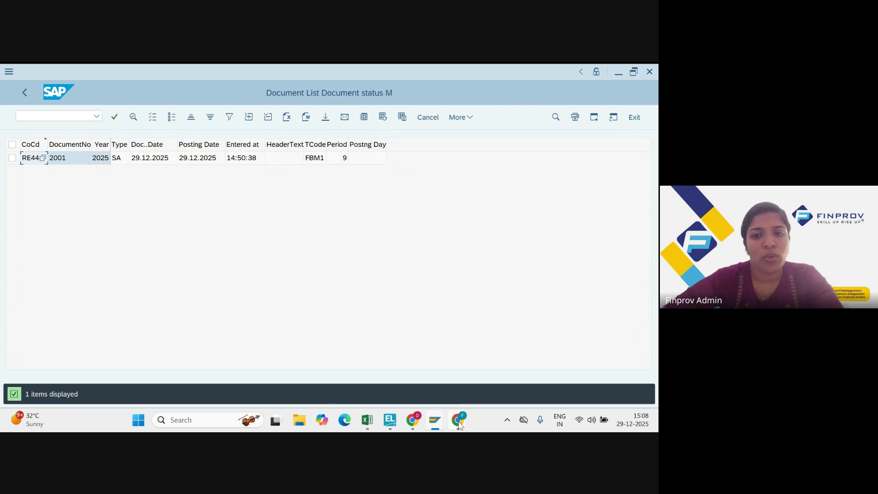
Step: Switch to the Google Meet call, turn off the microphone and camera, and return to the SAP document list
mouse_move(460, 425)
click(395, 369)
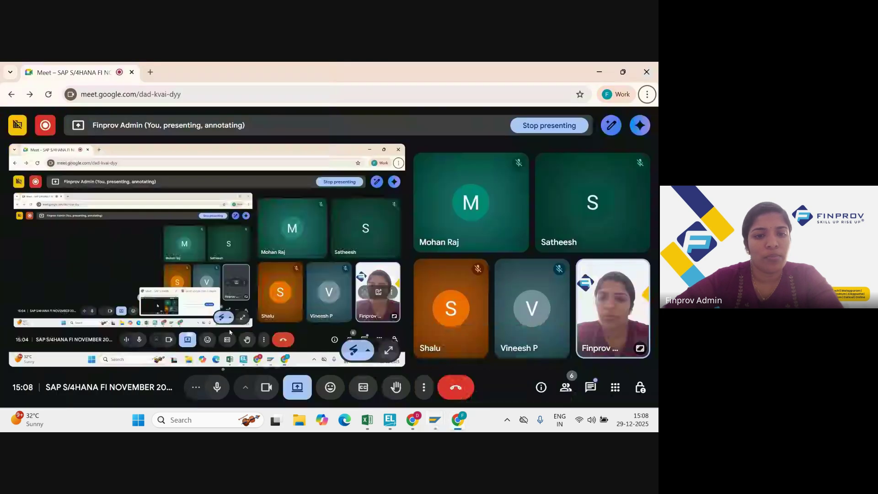
click(217, 393)
click(266, 394)
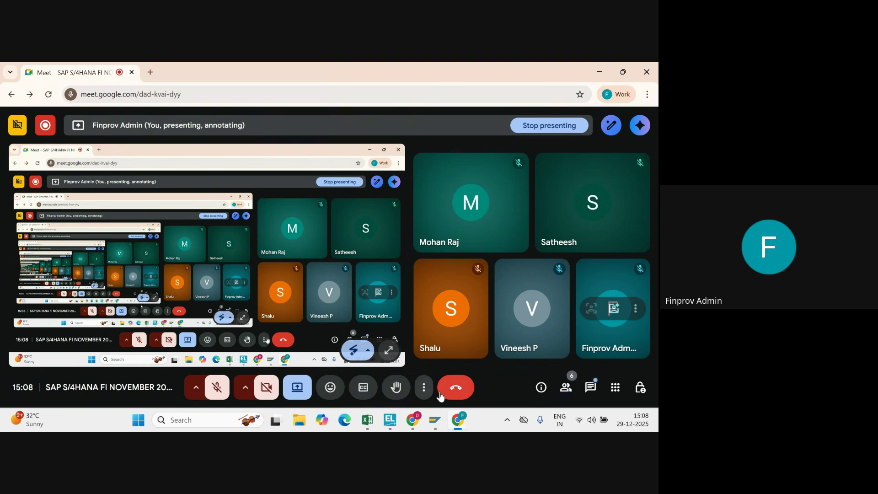
mouse_move(452, 431)
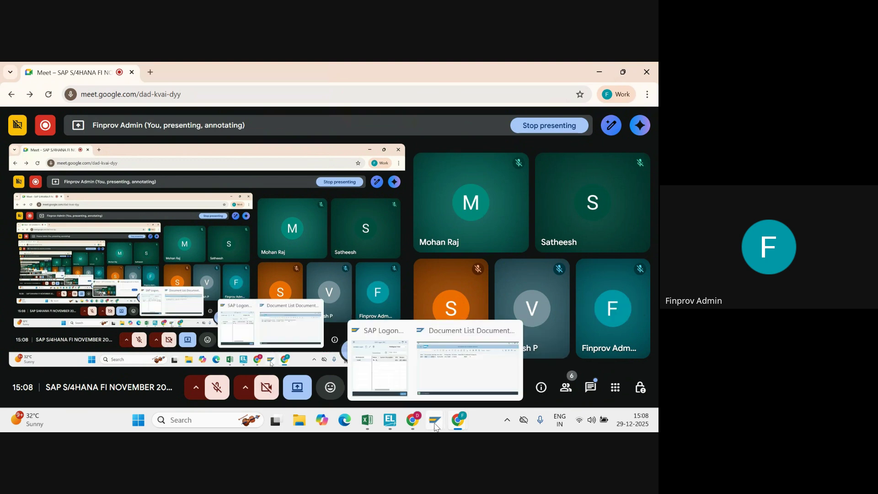
click(435, 369)
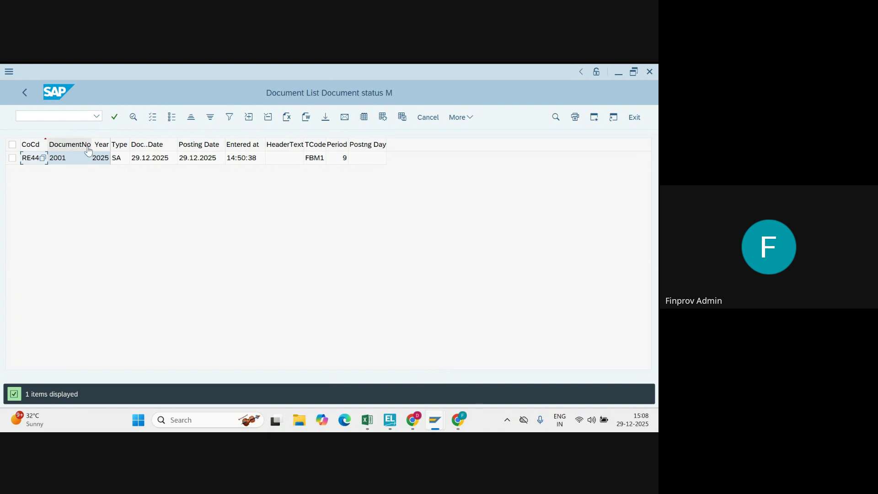
Step: Open transaction F.57, enter company code RE44 and document number 2001, and turn off the test run
click(100, 117)
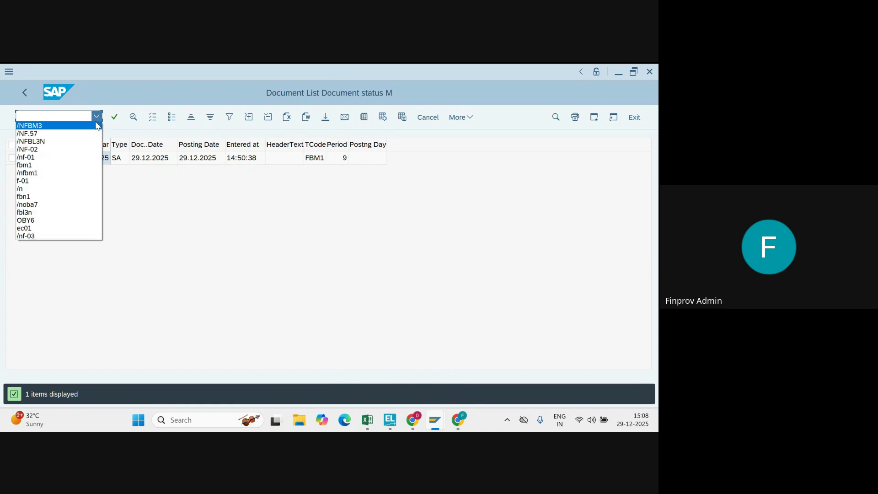
click(91, 133)
key(Return)
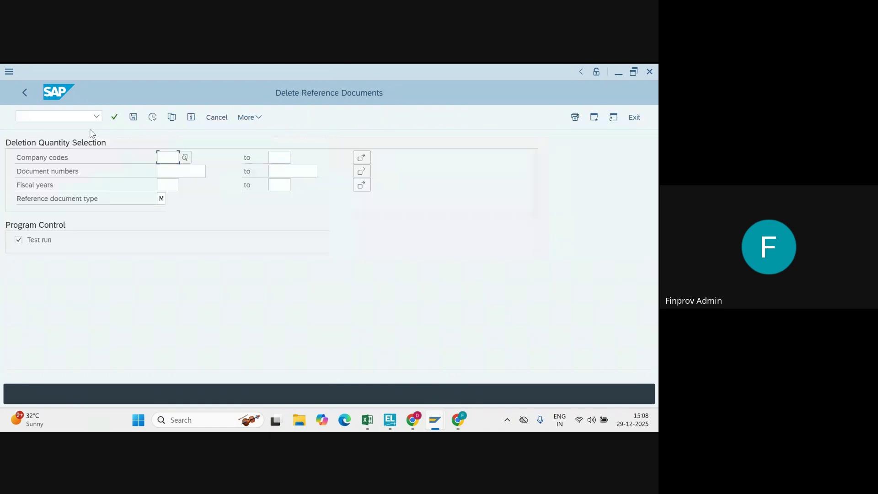
text(RE44)
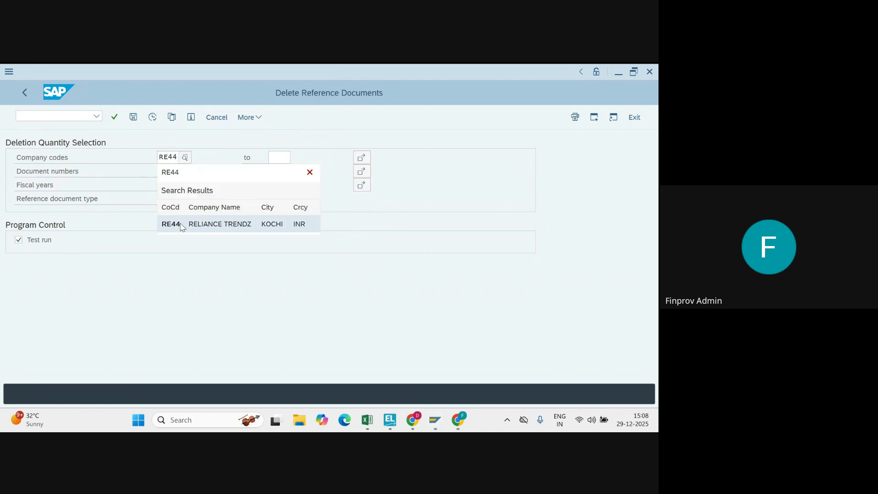
click(180, 224)
click(175, 170)
text(2)
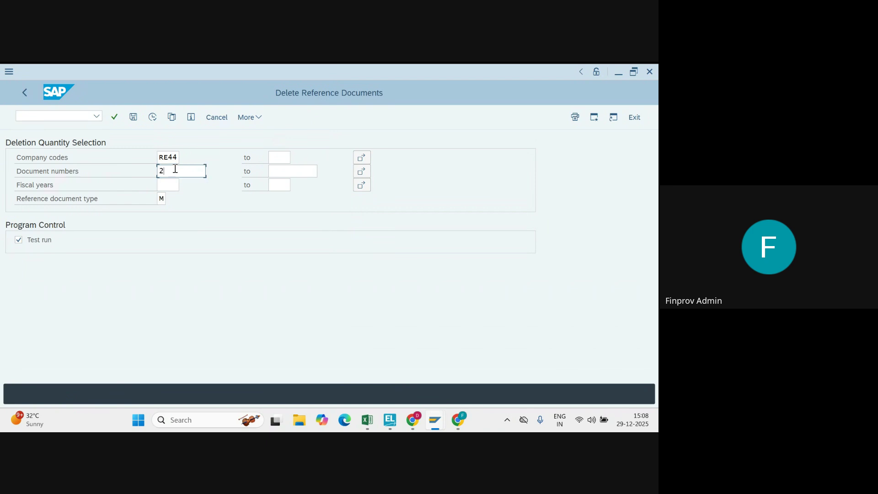
text(001)
click(19, 241)
click(18, 241)
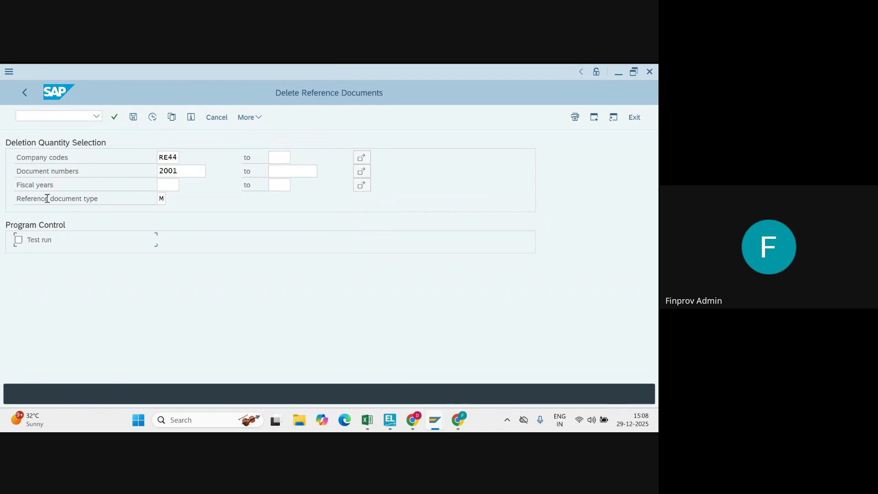
Step: Leave the variant attributes without saving and execute the deletion run for document 2001
click(134, 118)
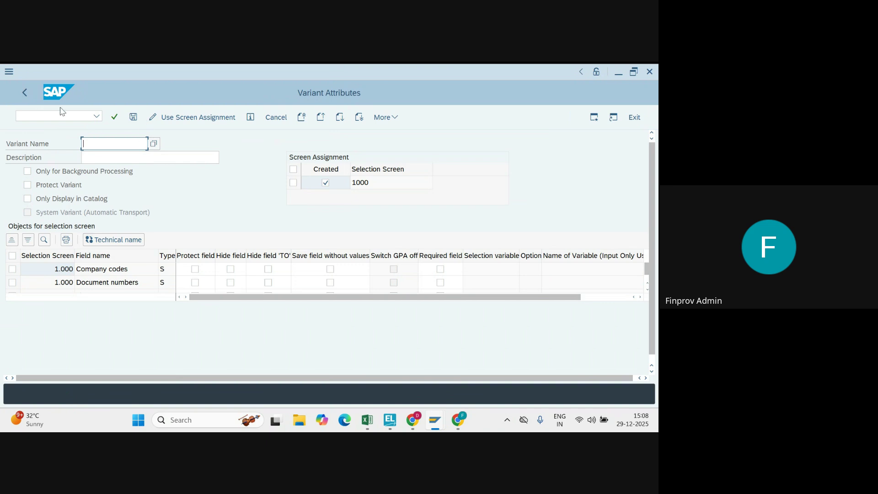
click(24, 94)
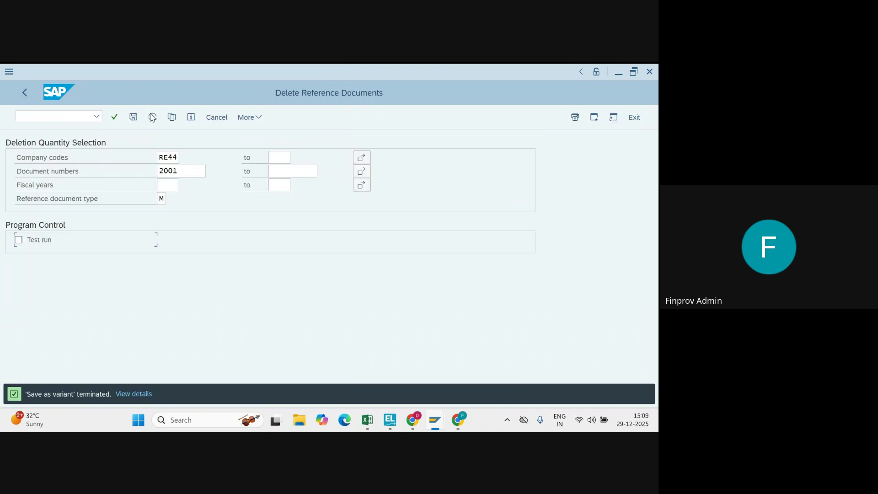
click(152, 118)
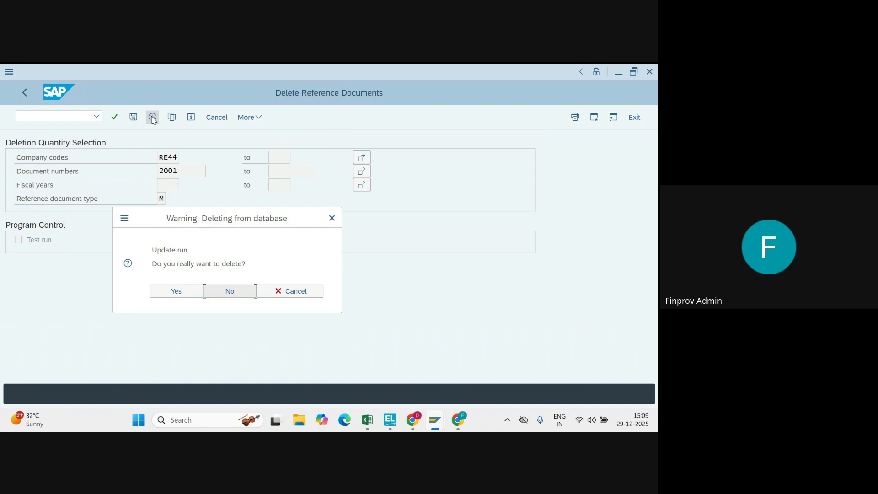
Step: Turn the microphone and camera back on in Google Meet, return to SAP and dismiss the deletion confirmation
key(alt+Tab)
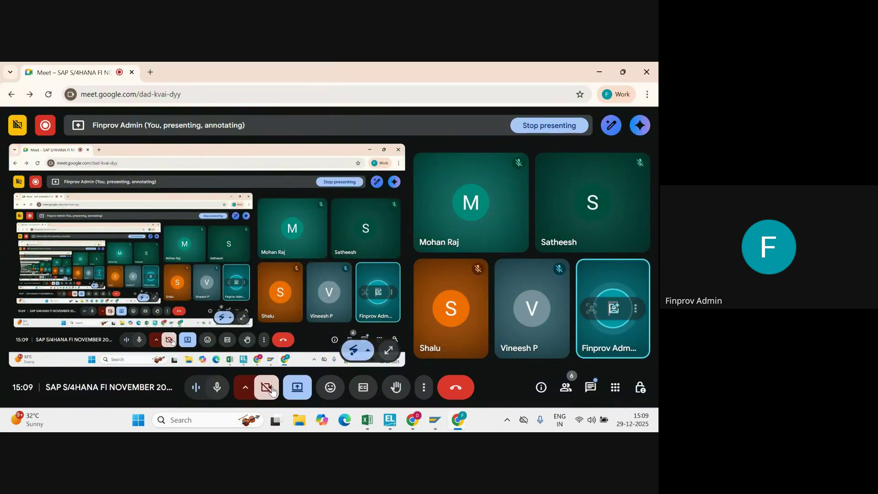
key(alt+Tab)
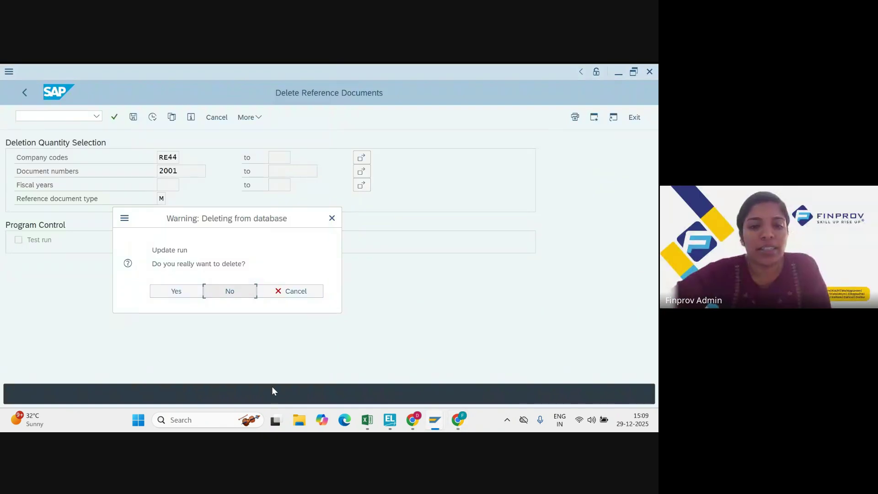
key(alt+Tab)
key(alt+Tab)
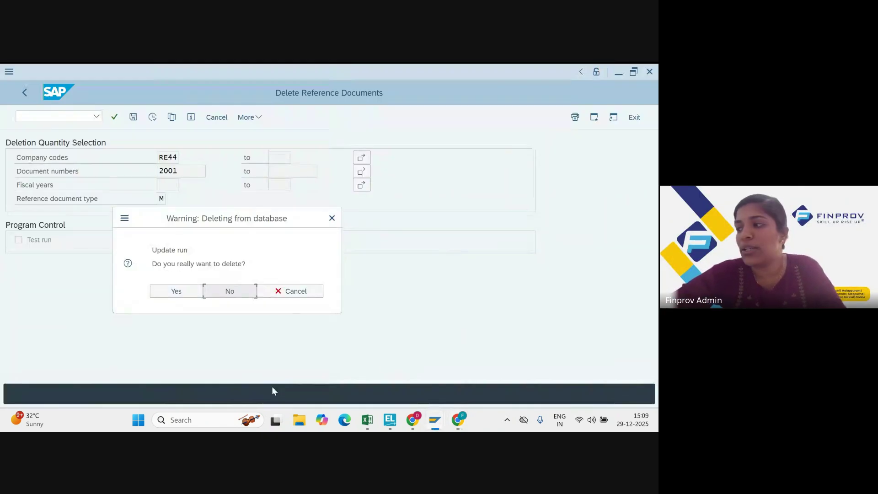
click(332, 218)
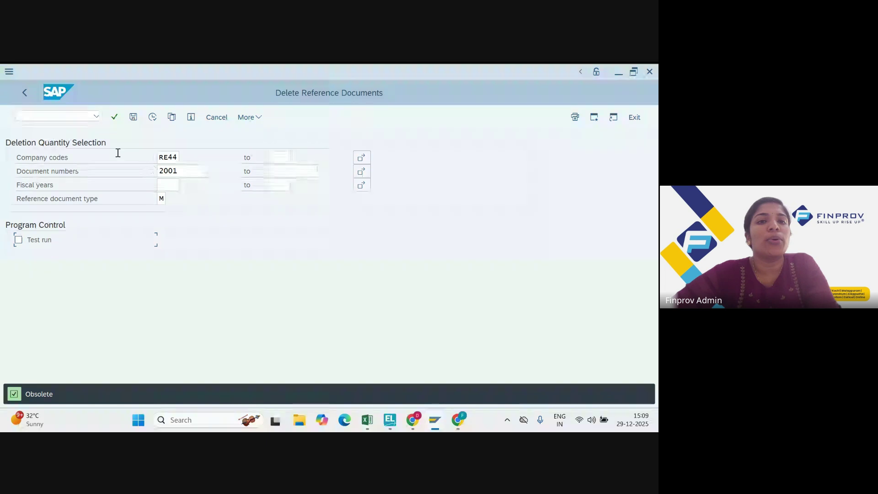
Step: Restart transaction F.57 and enter company code RE44 and document number 2001 as the deletion selection
click(97, 116)
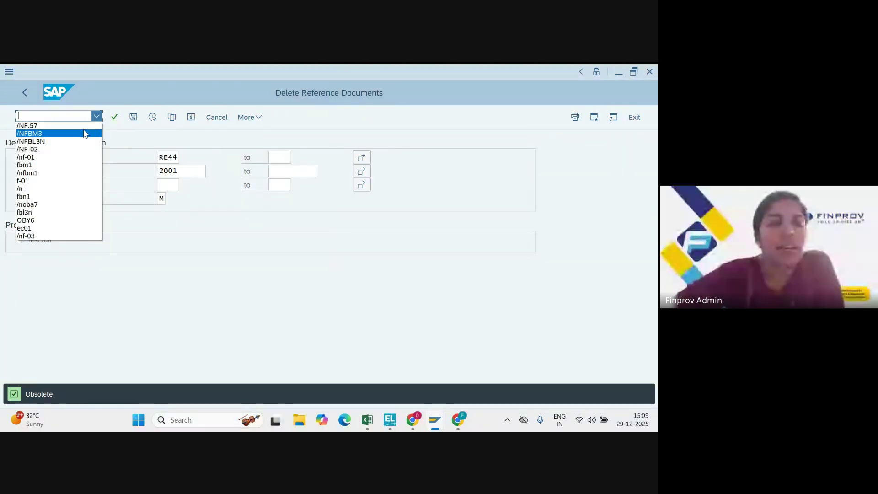
click(85, 128)
key(Return)
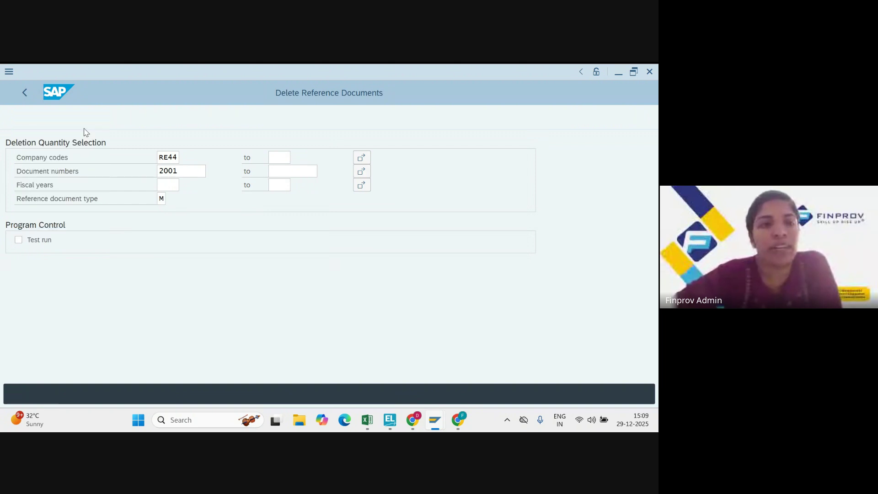
text(RE)
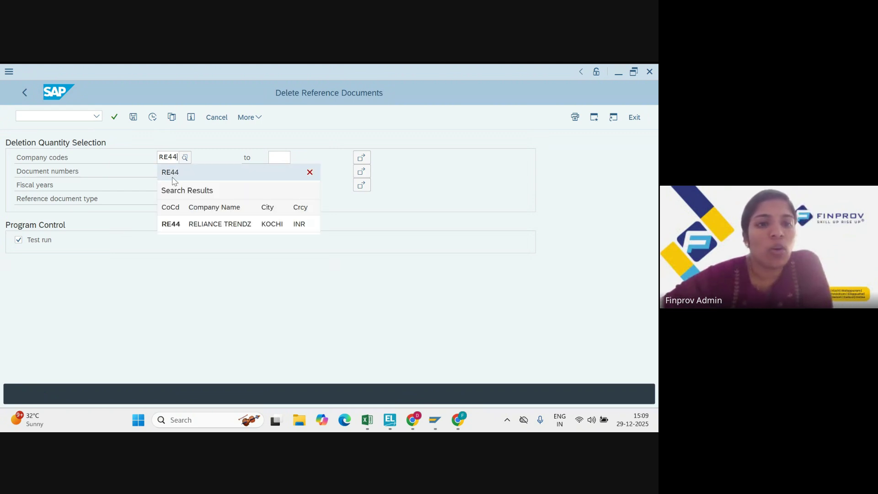
click(181, 224)
click(181, 170)
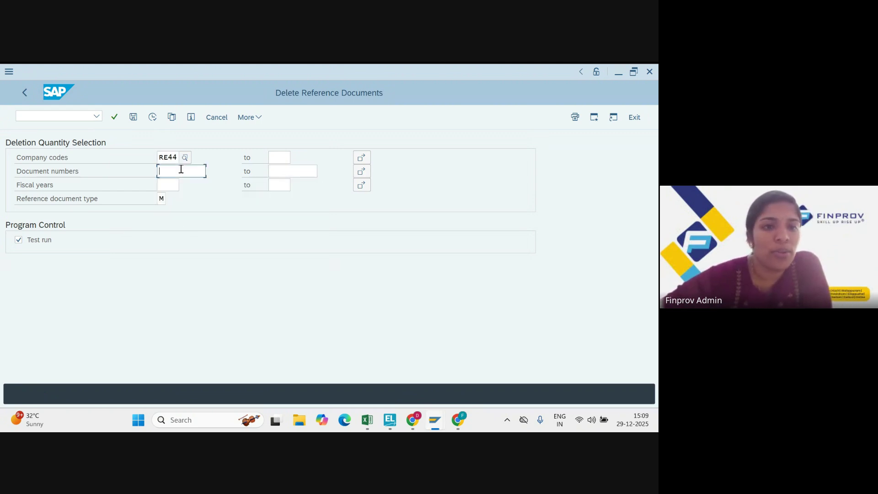
text(2001)
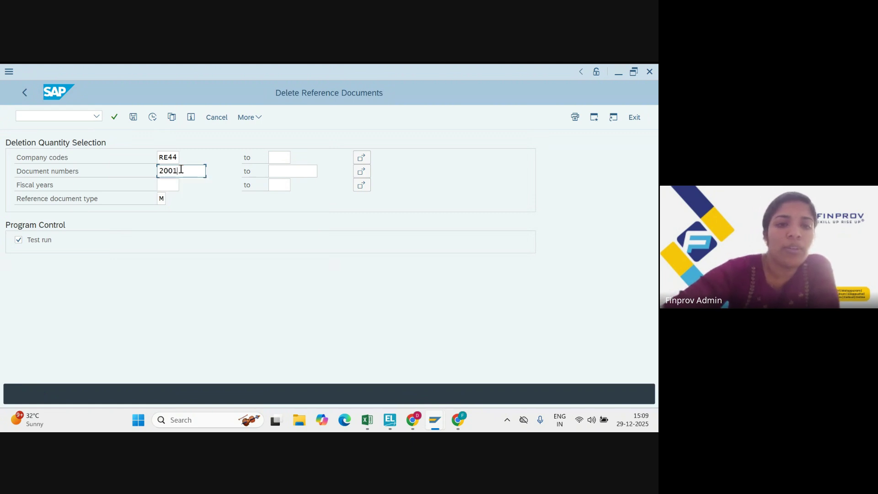
Step: Turn off the test run, execute the deletion of the reference document and confirm deleting it from the database
click(18, 240)
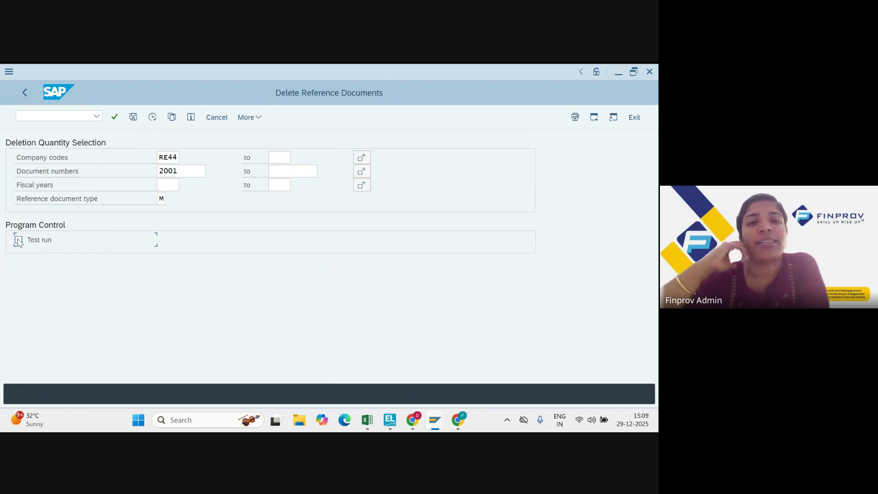
click(154, 117)
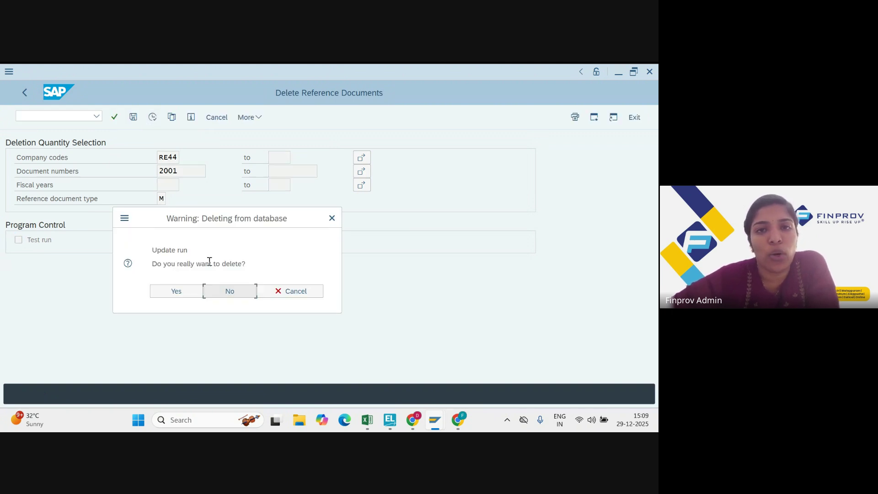
click(190, 292)
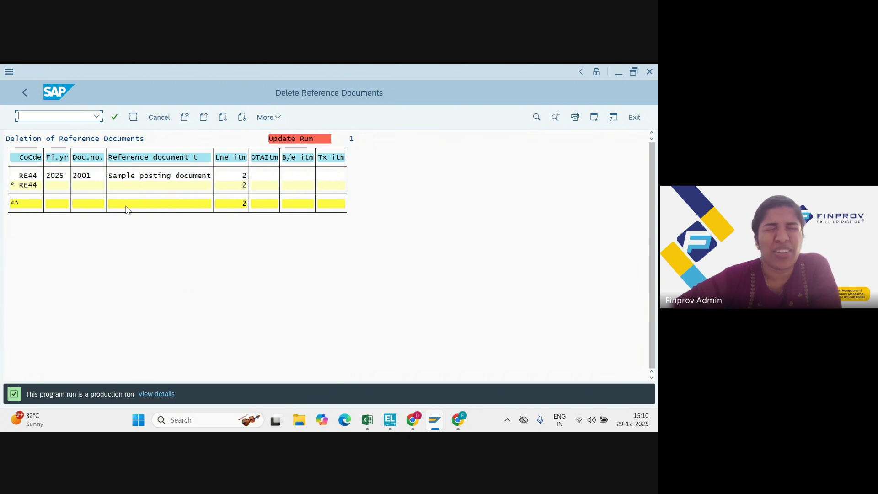
Step: Open transaction FBM3 and look up sample document 2001 for company code RE44 in fiscal year 2025
click(98, 117)
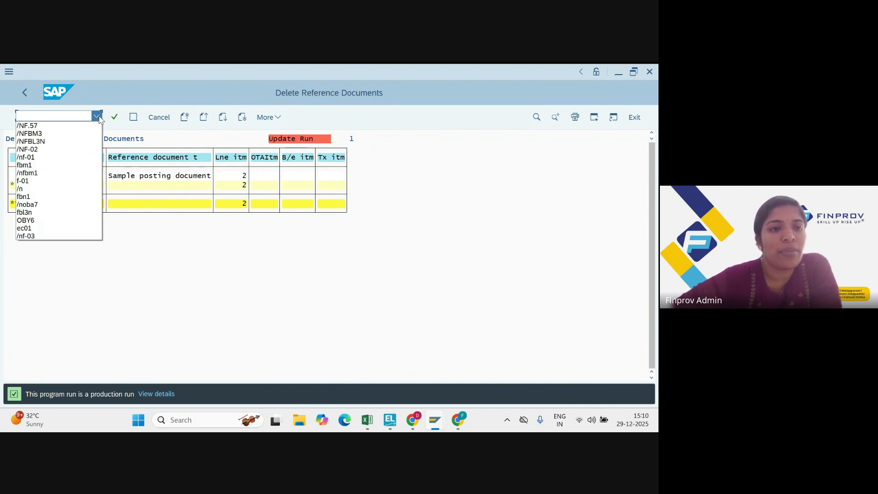
click(84, 135)
key(Return)
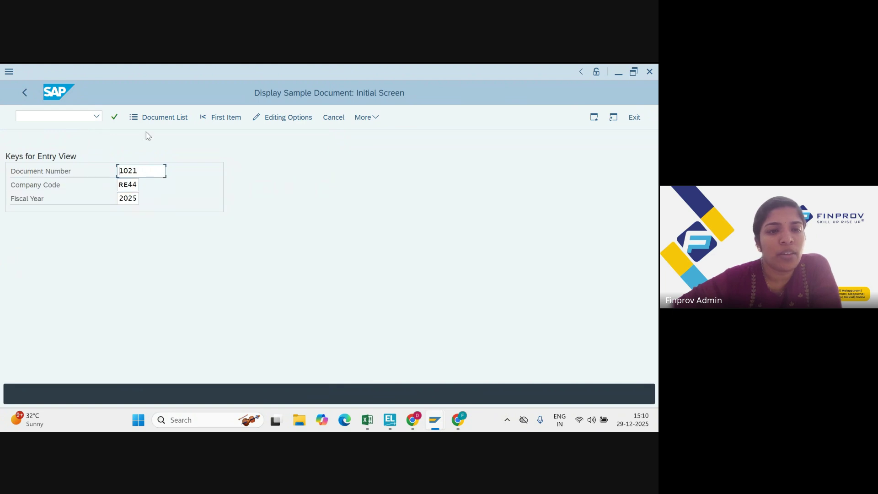
key(BackSpace)
key(BackSpace)
key(BackSpace)
key(BackSpace)
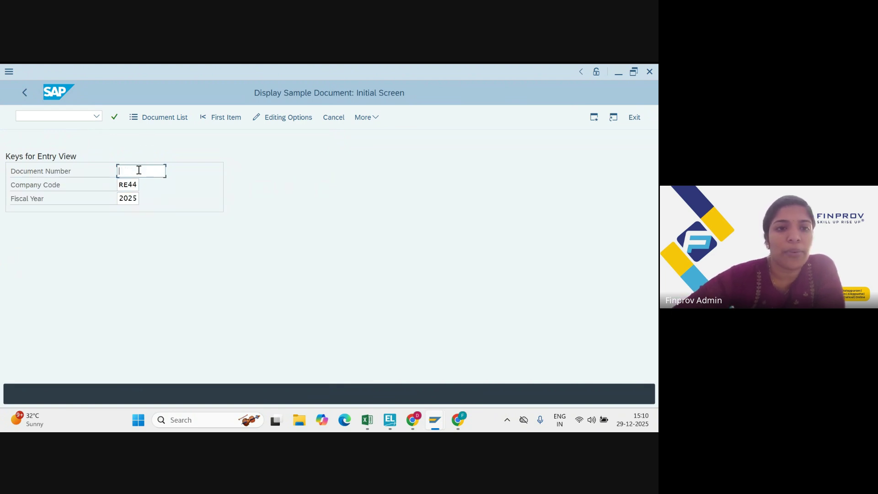
text(2001)
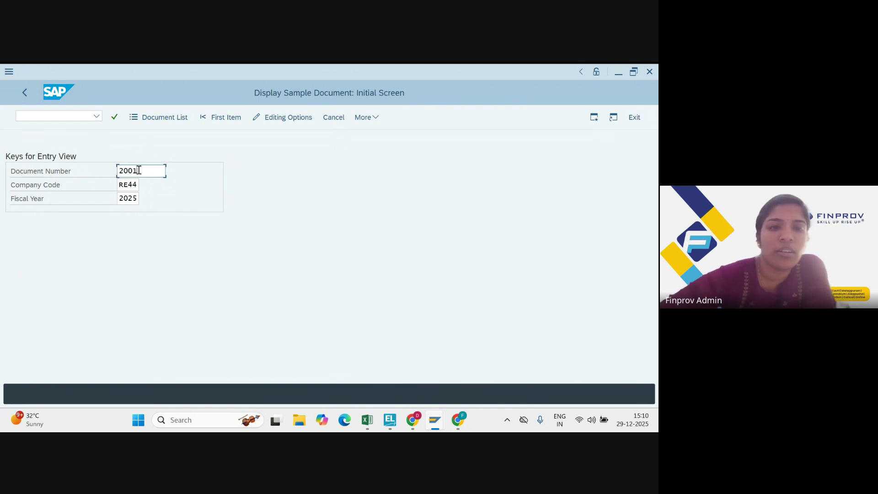
key(Return)
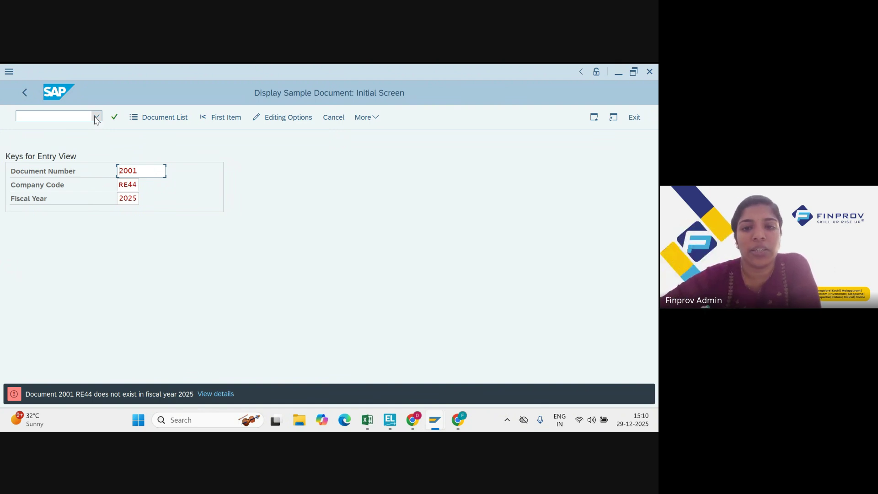
Step: Switch to the Google Meet call and stop presenting the screen
mouse_move(459, 420)
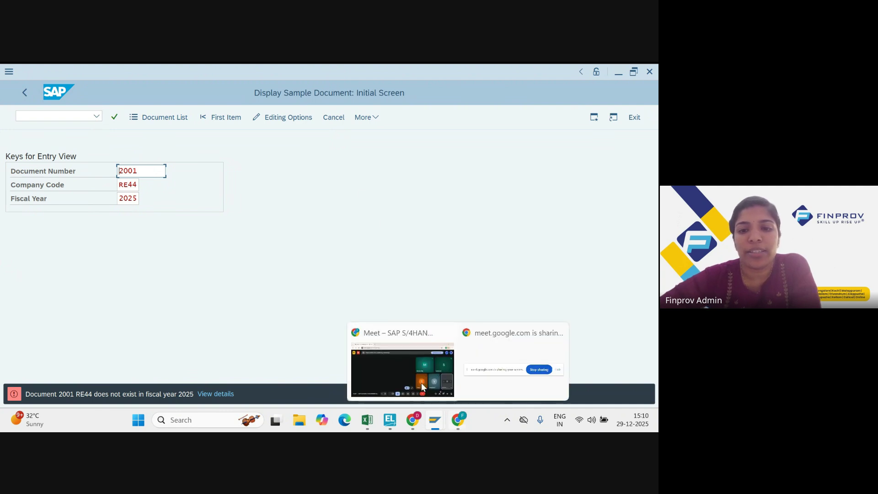
click(423, 387)
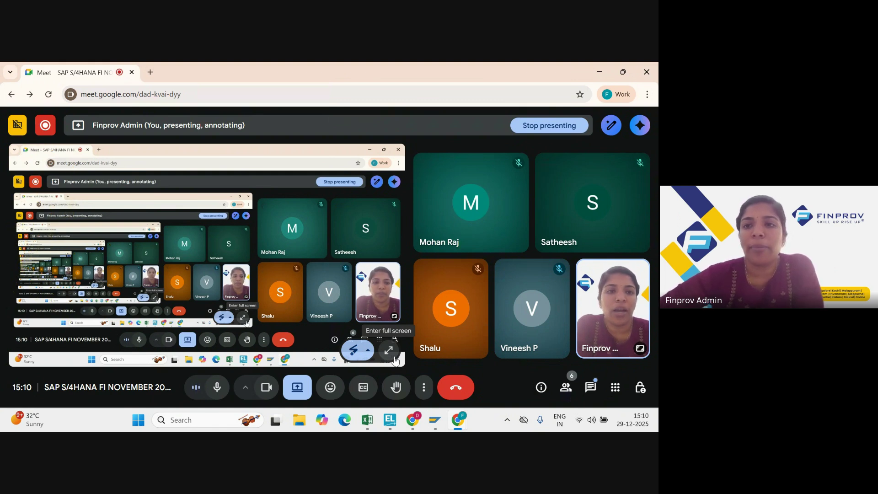
click(537, 130)
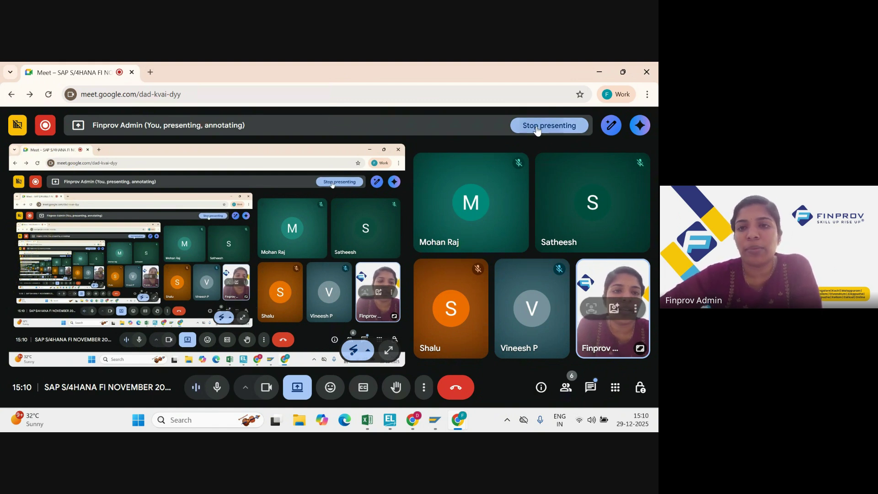